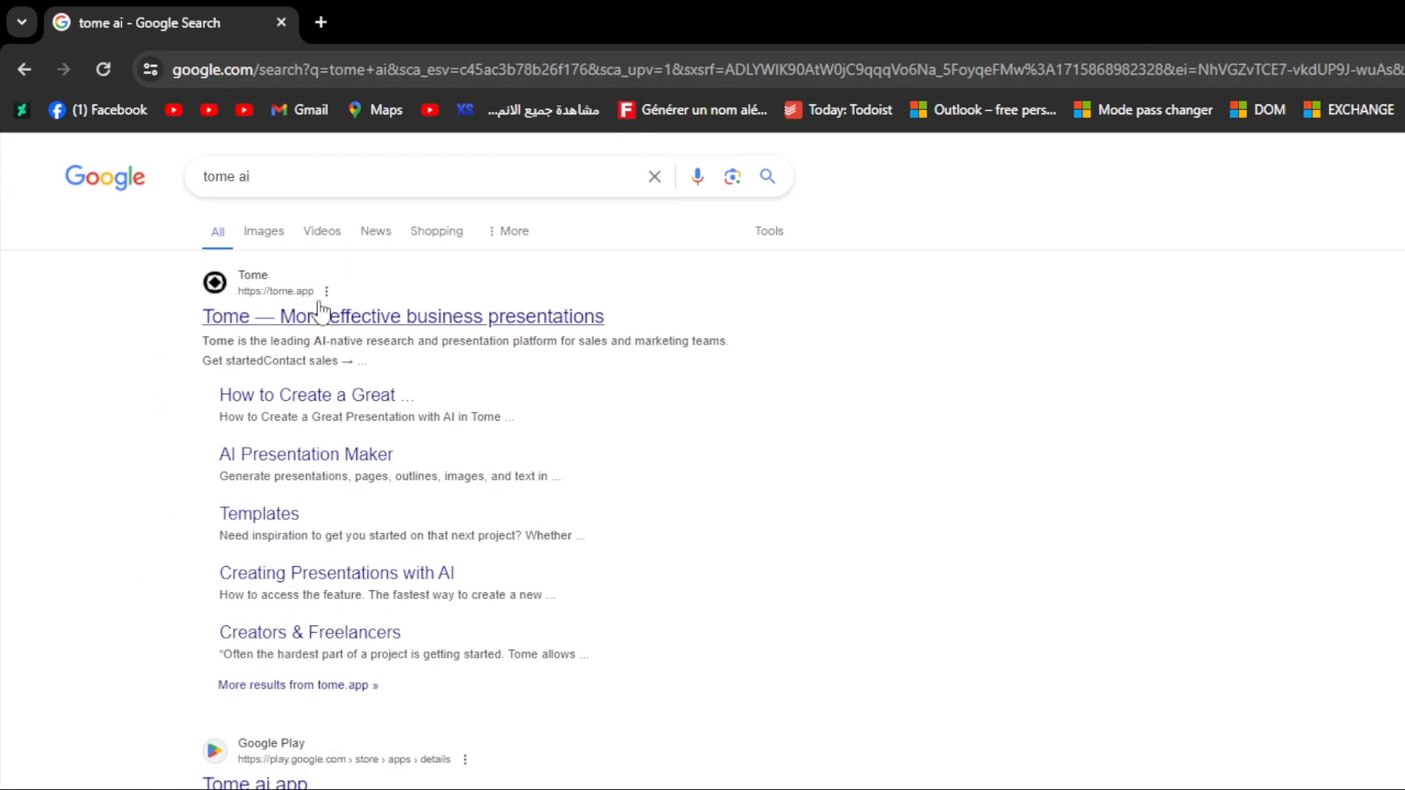
Open the Tome website from the search results and look over its homepage.
click(313, 320)
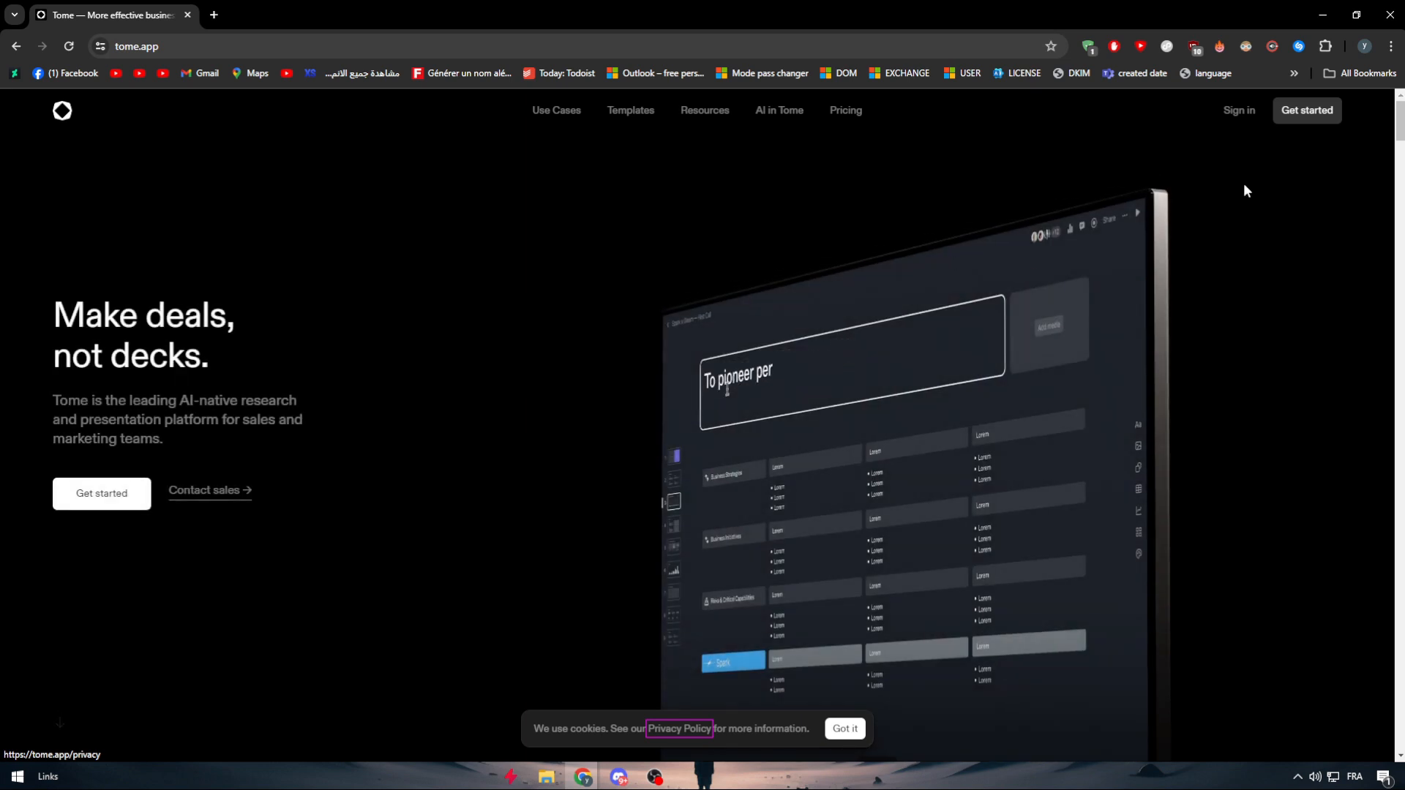
scroll(103, 481, down, 10)
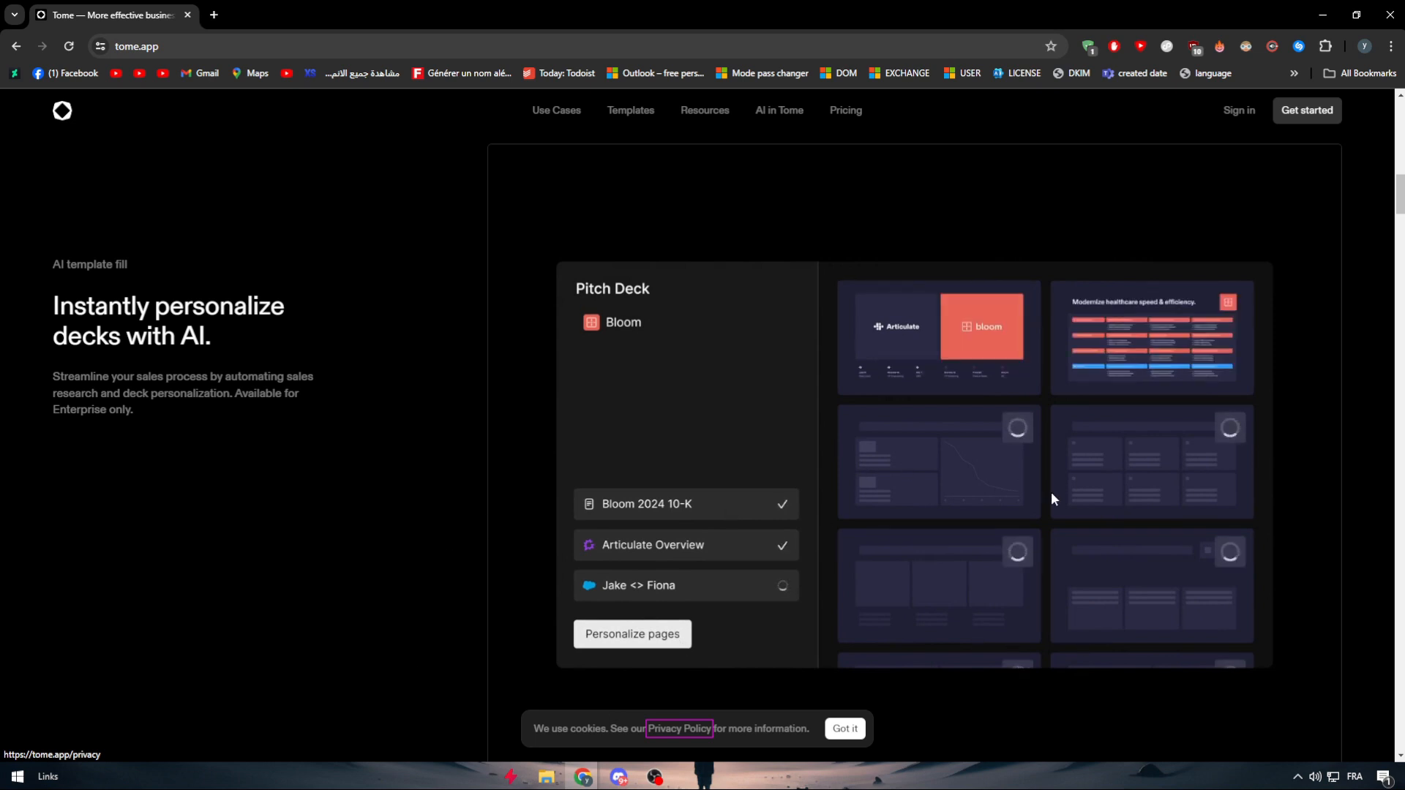
scroll(953, 516, up, 1)
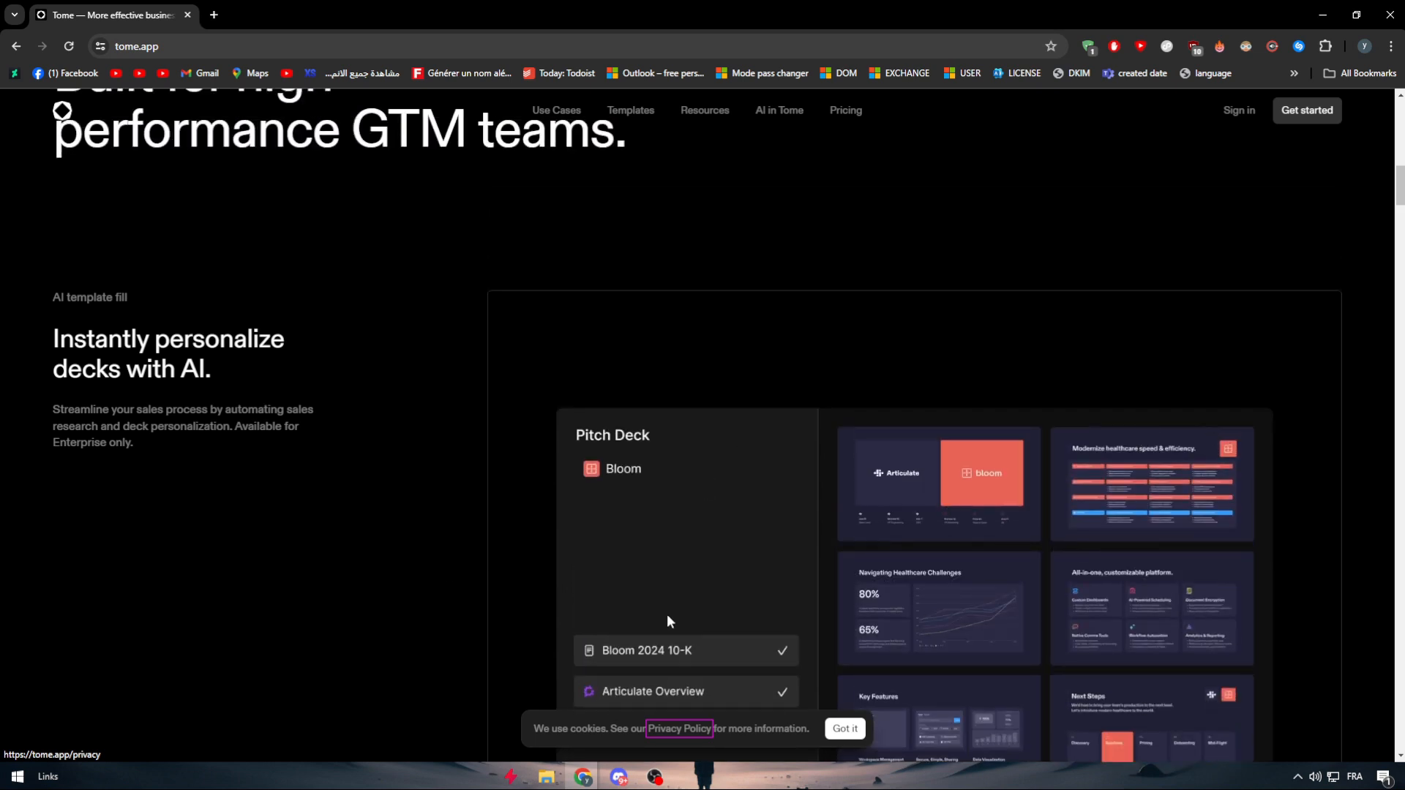
scroll(819, 611, up, 10)
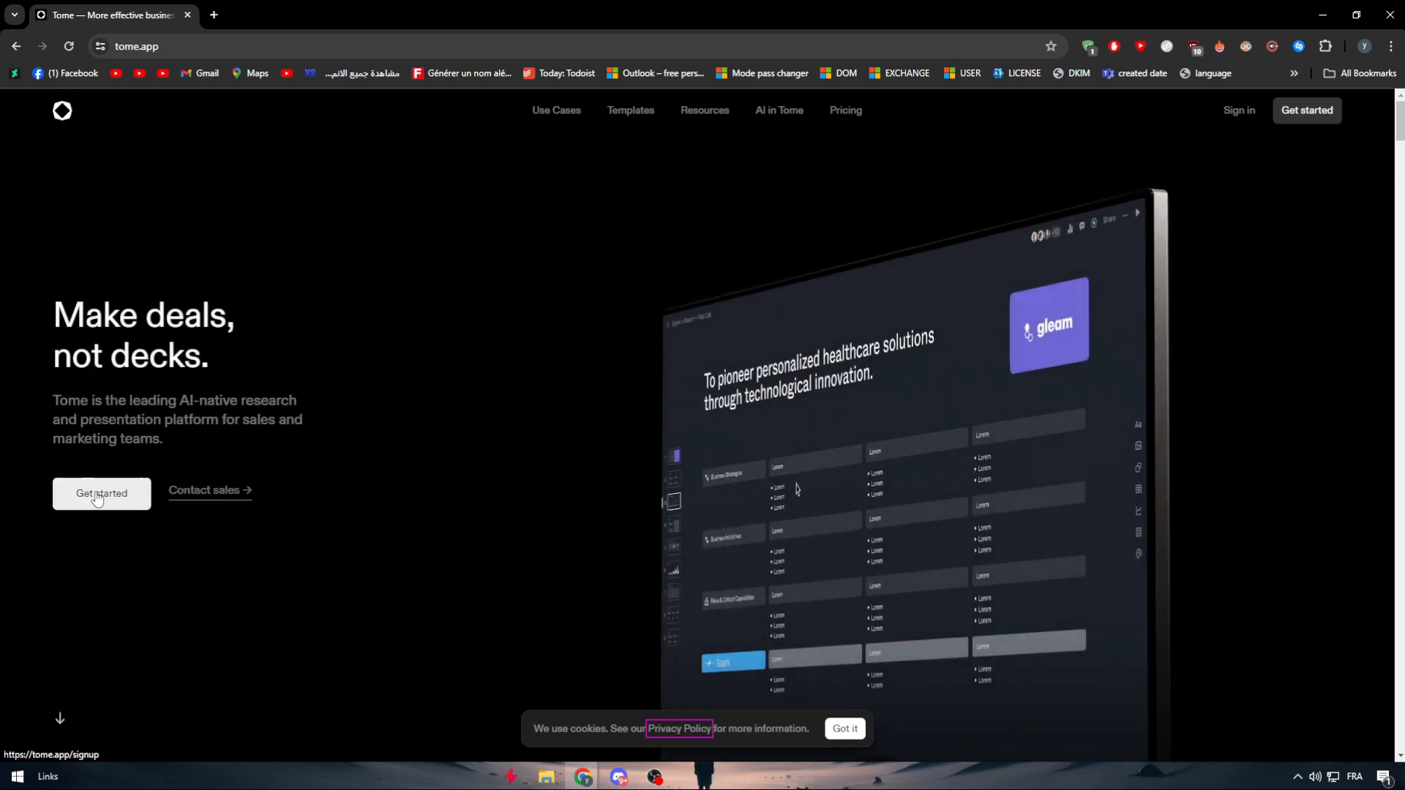
Get started with Tome by signing in with the first listed Google account and approving the sign-in to tome.app.
click(110, 492)
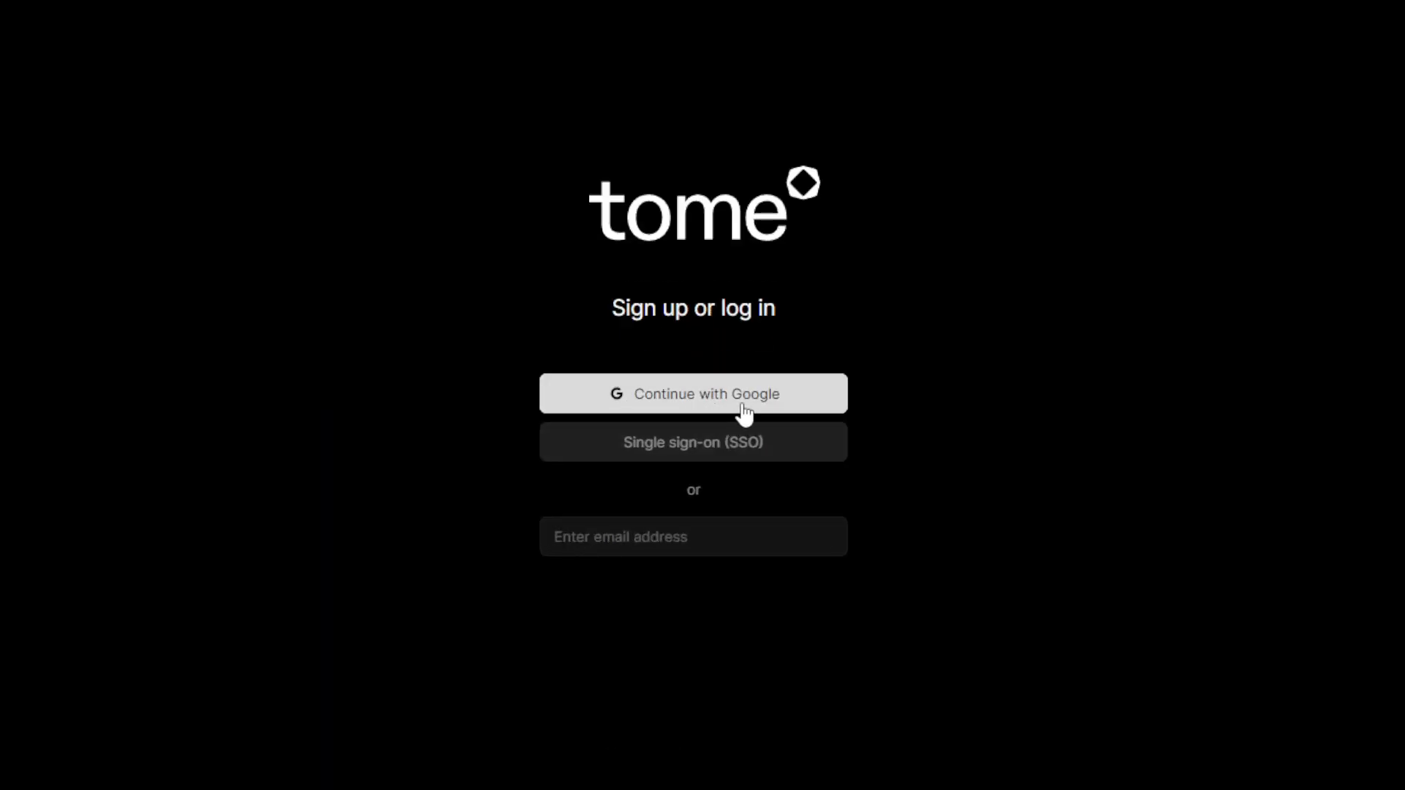
click(744, 412)
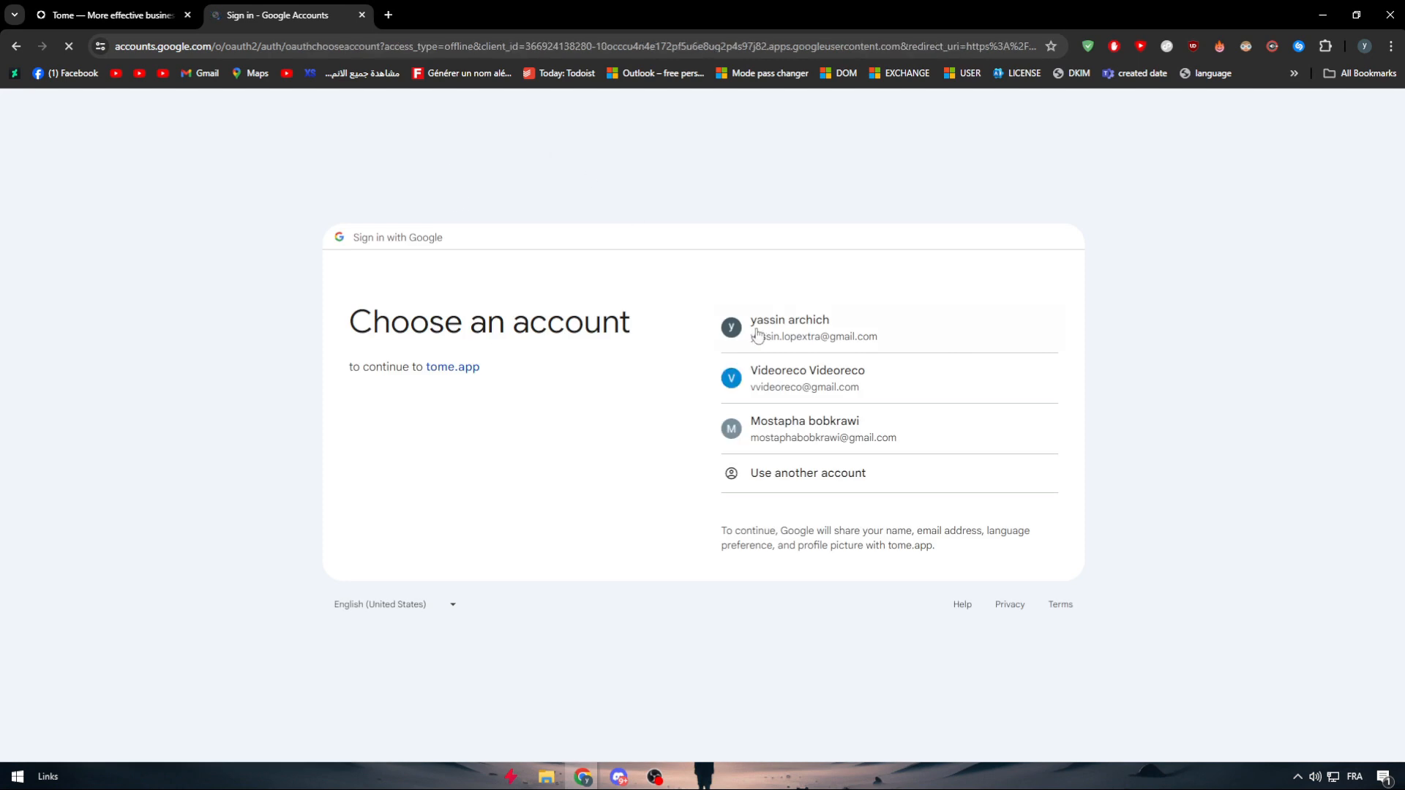
click(805, 330)
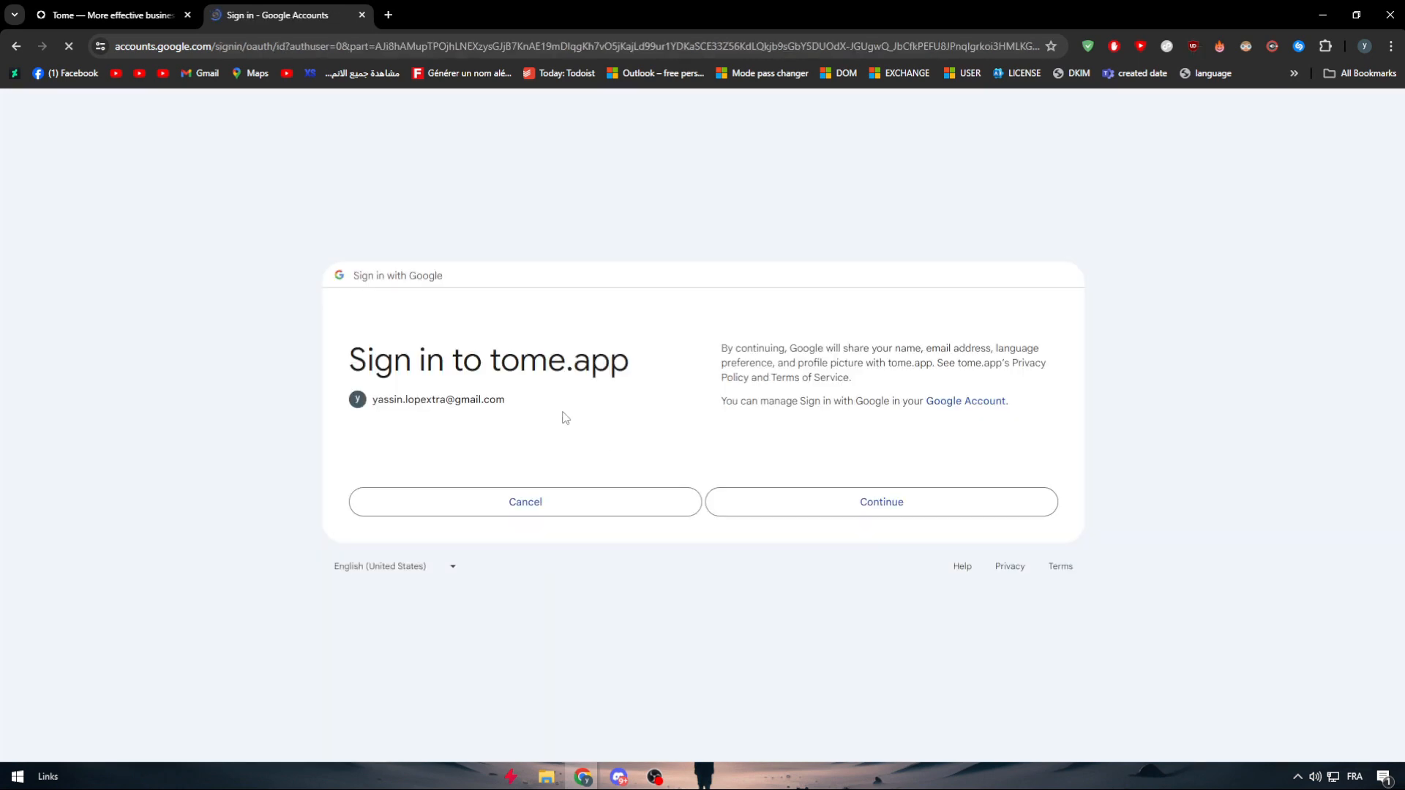
click(866, 510)
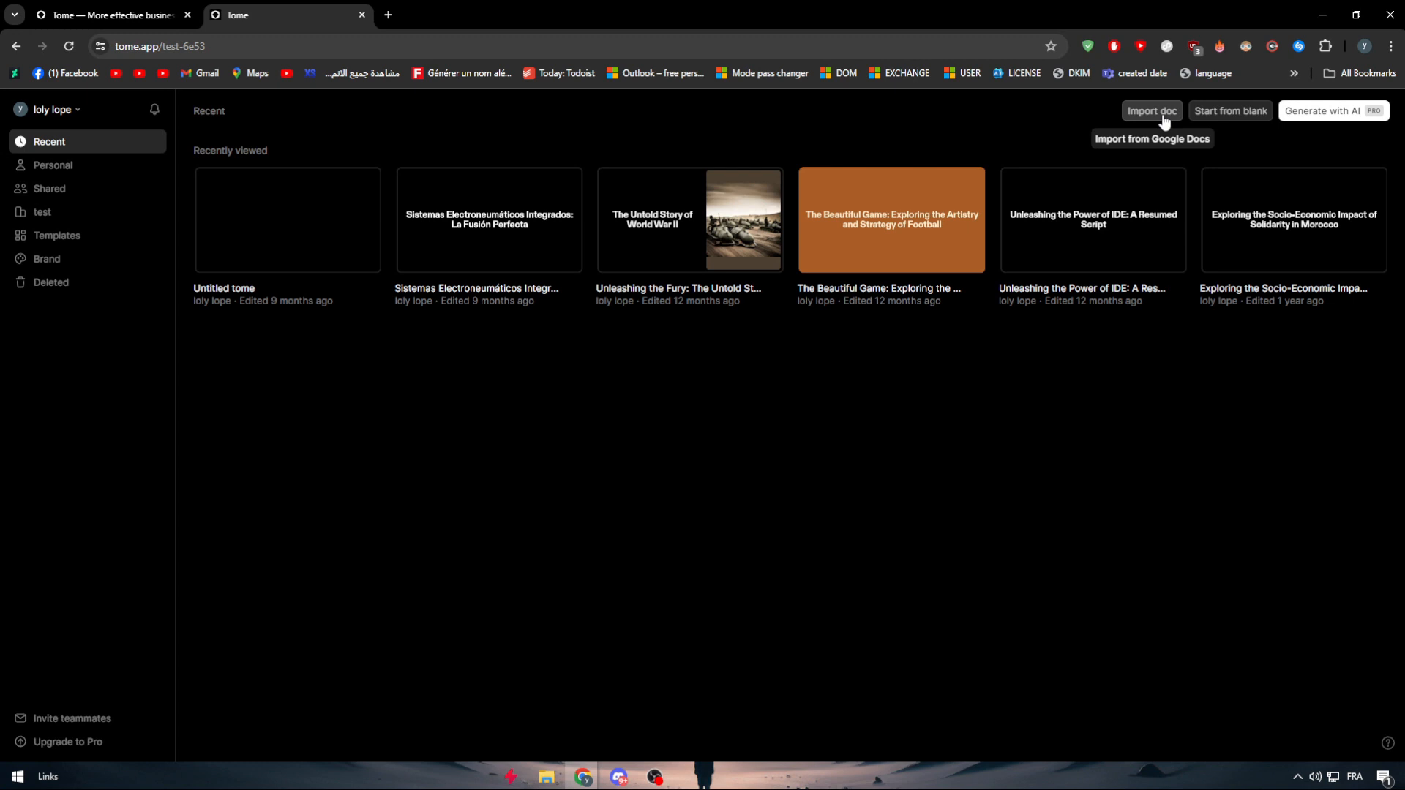
Back out of the Google Docs import and start a new tome from blank.
click(1164, 121)
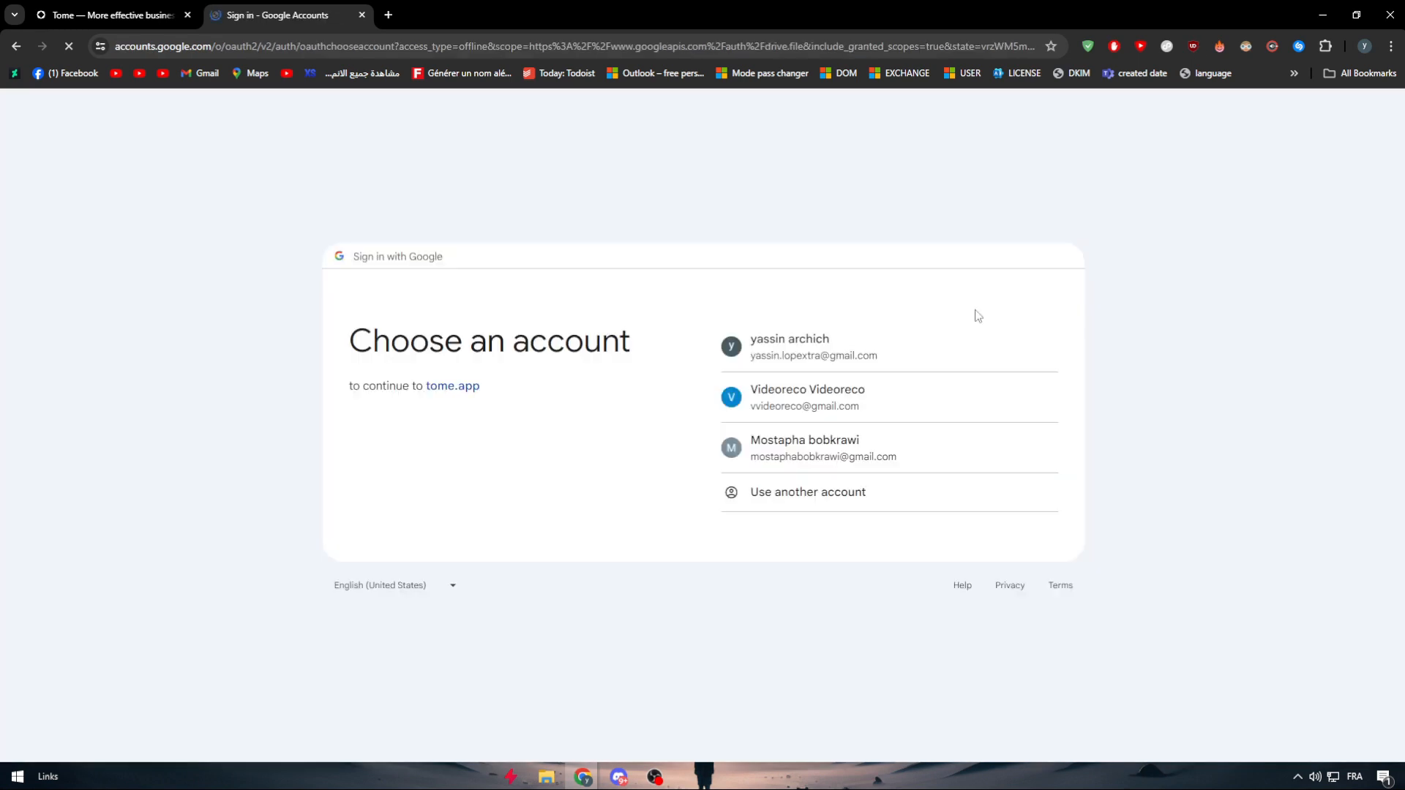
click(26, 47)
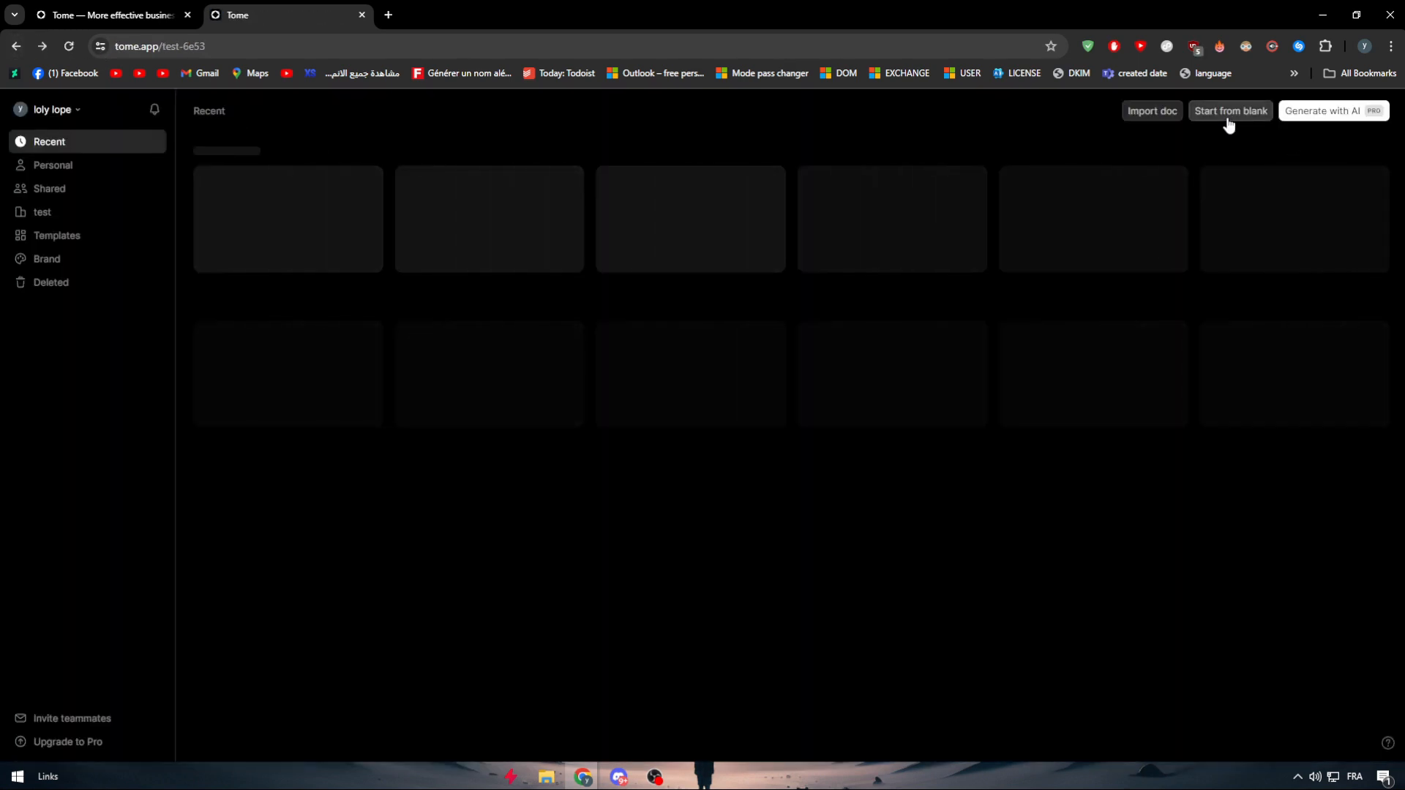
click(1229, 117)
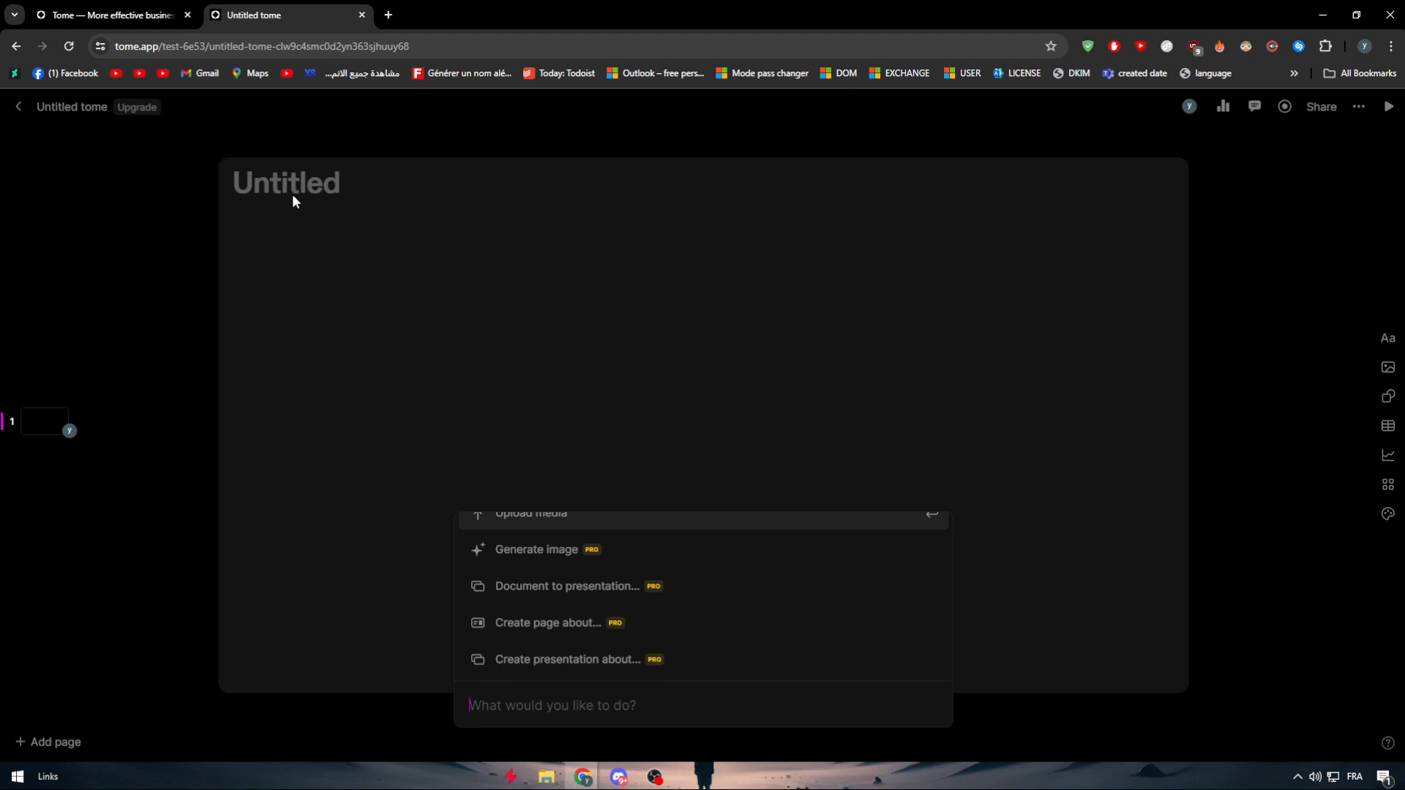
Examine the new tome's command list, covering the help, sharing, export, narration, theme and tile commands.
scroll(568, 597, down, 10)
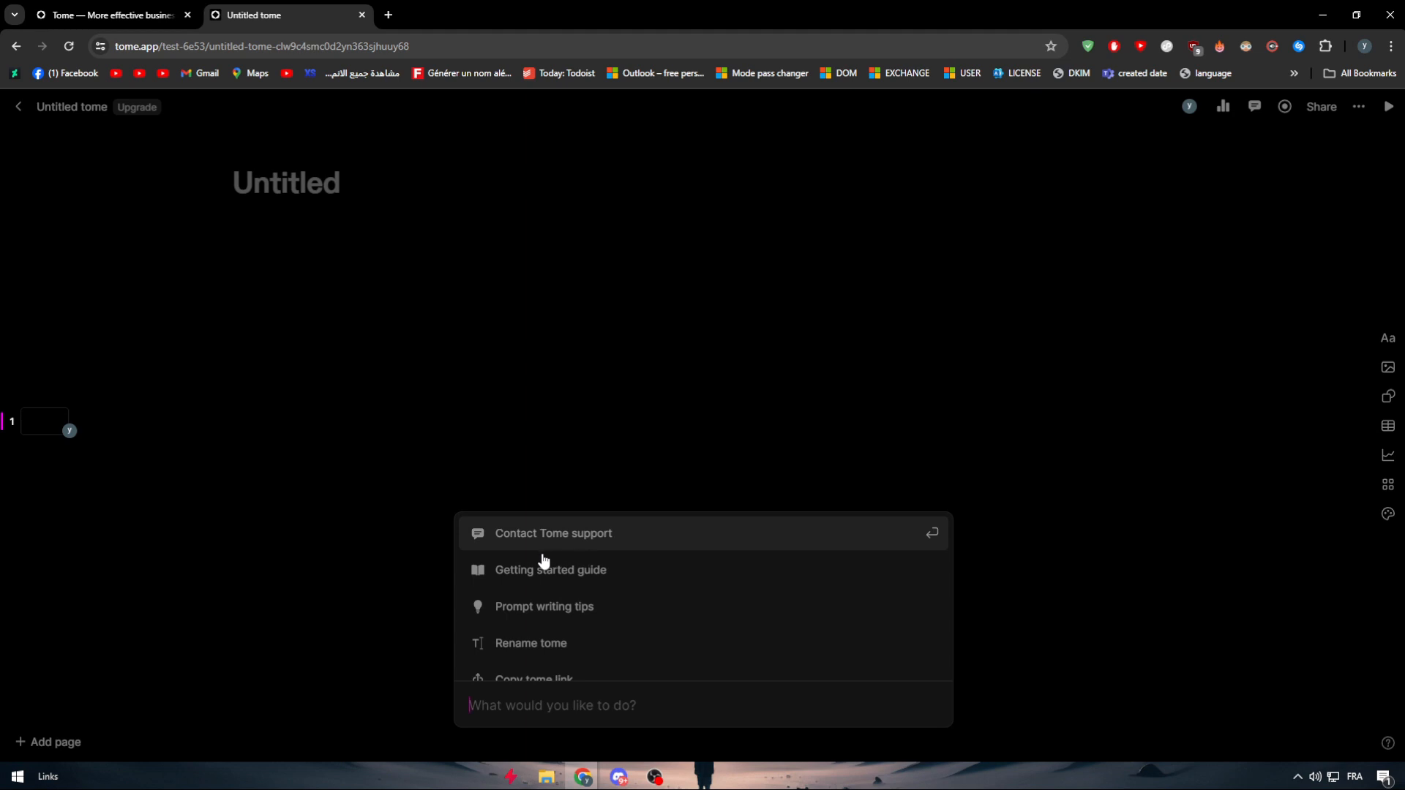
scroll(556, 567, down, 2)
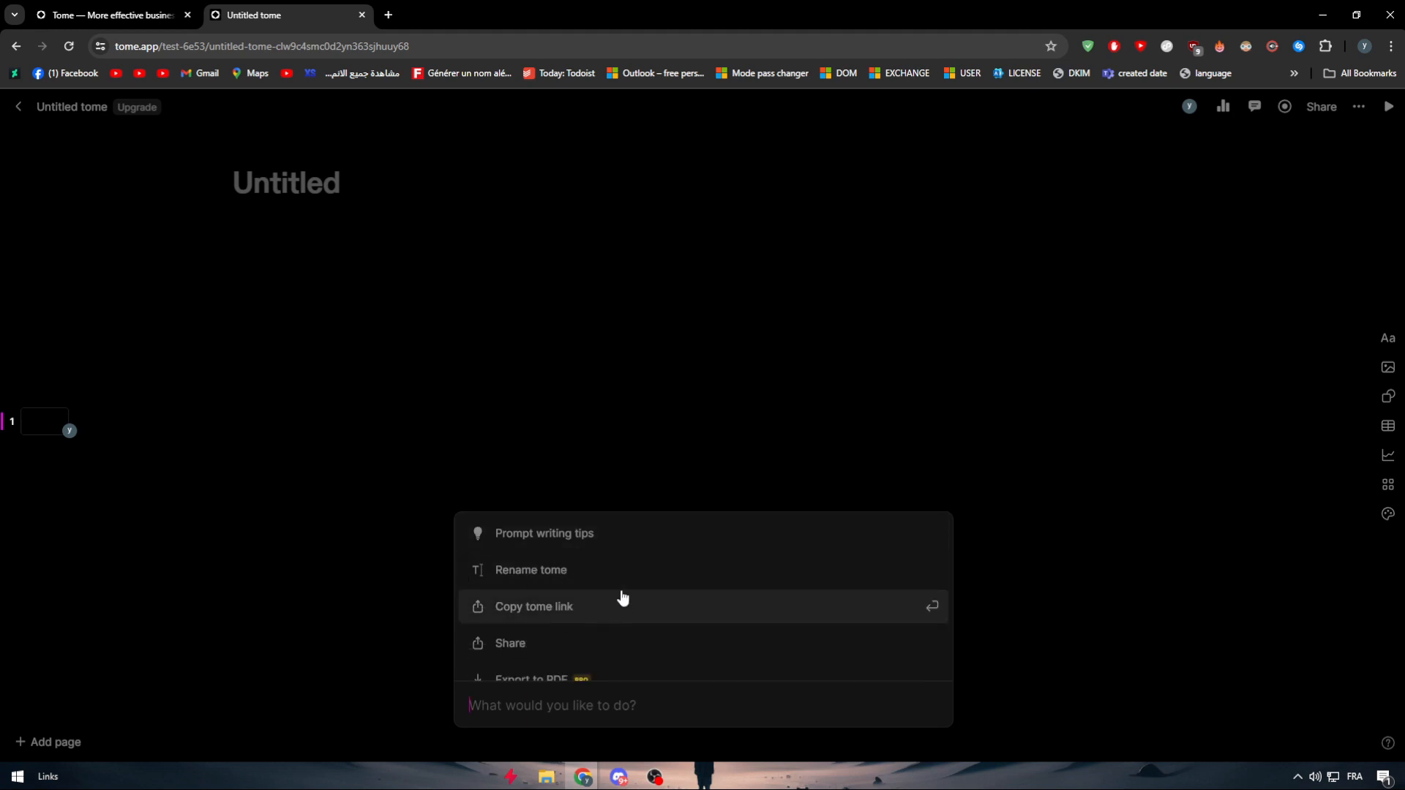
scroll(600, 627, down, 4)
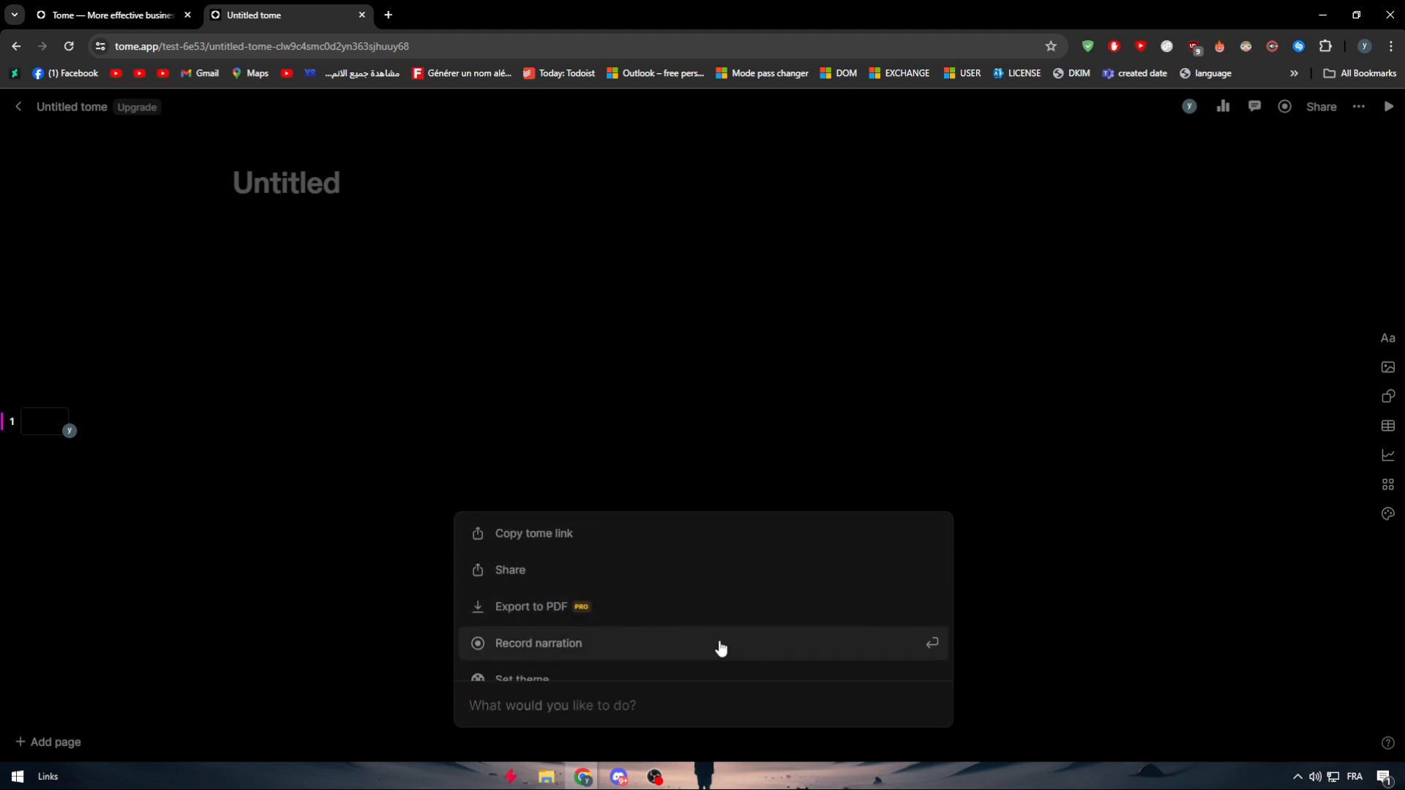
scroll(613, 595, down, 10)
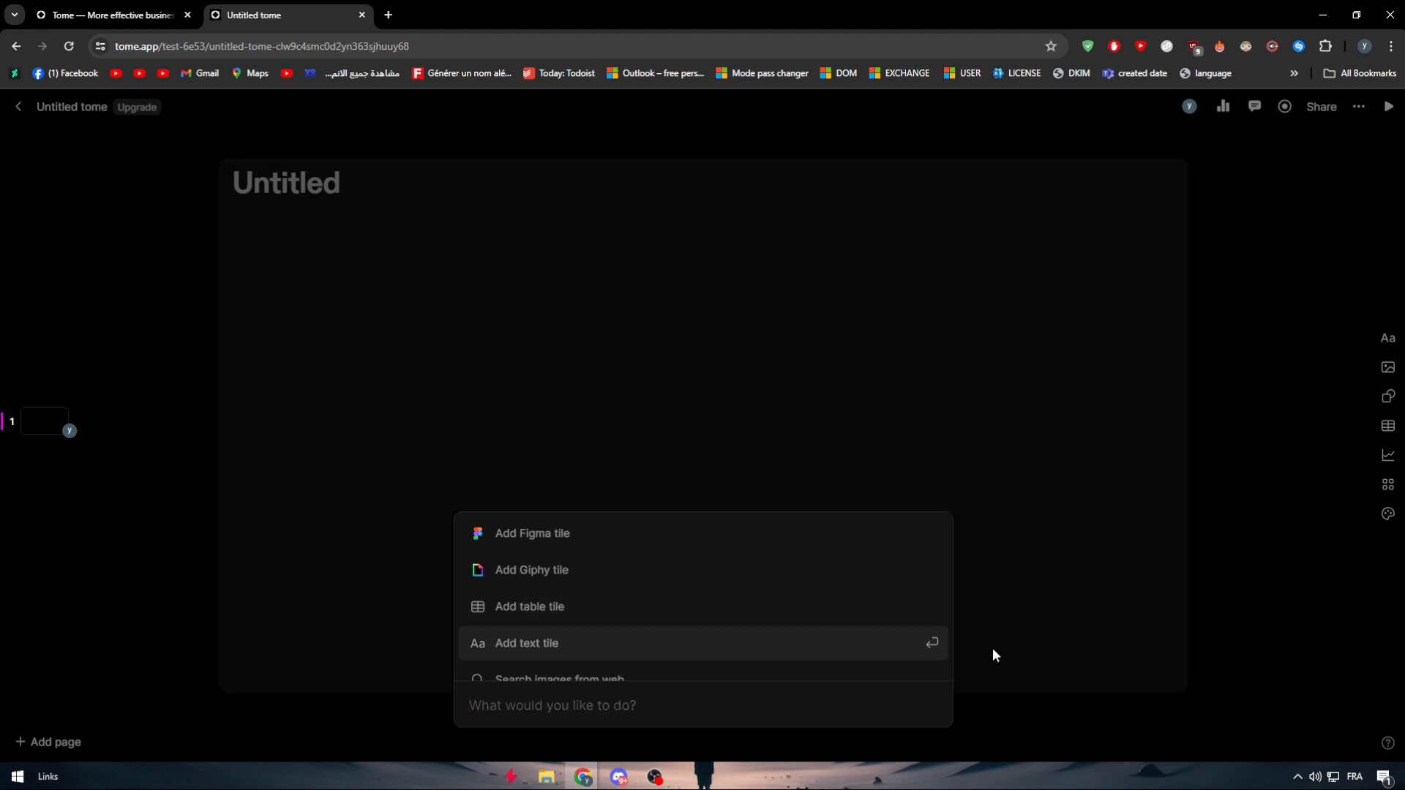
key(Return)
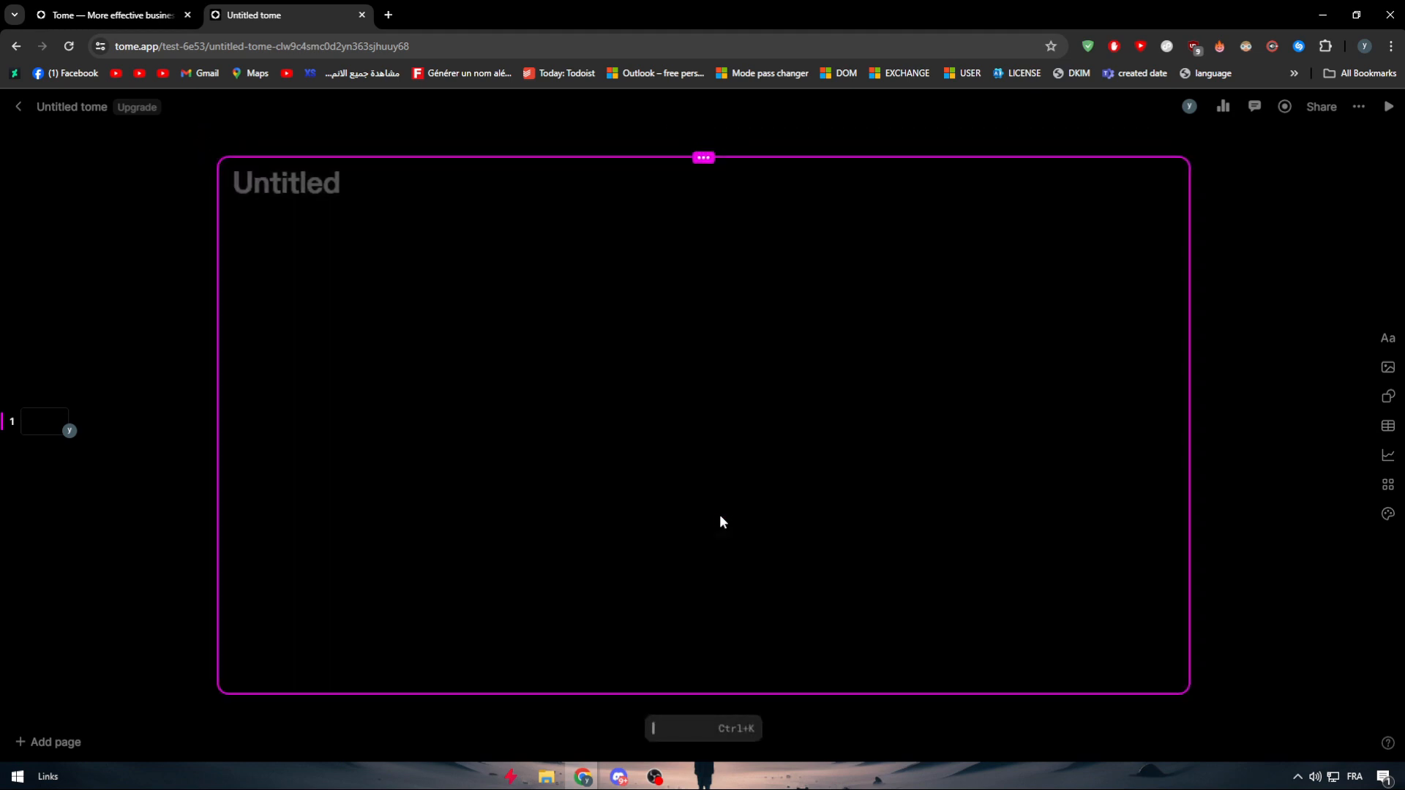
Examine the AI generation, media and embed tile commands in the reopened command list, and close it.
click(688, 728)
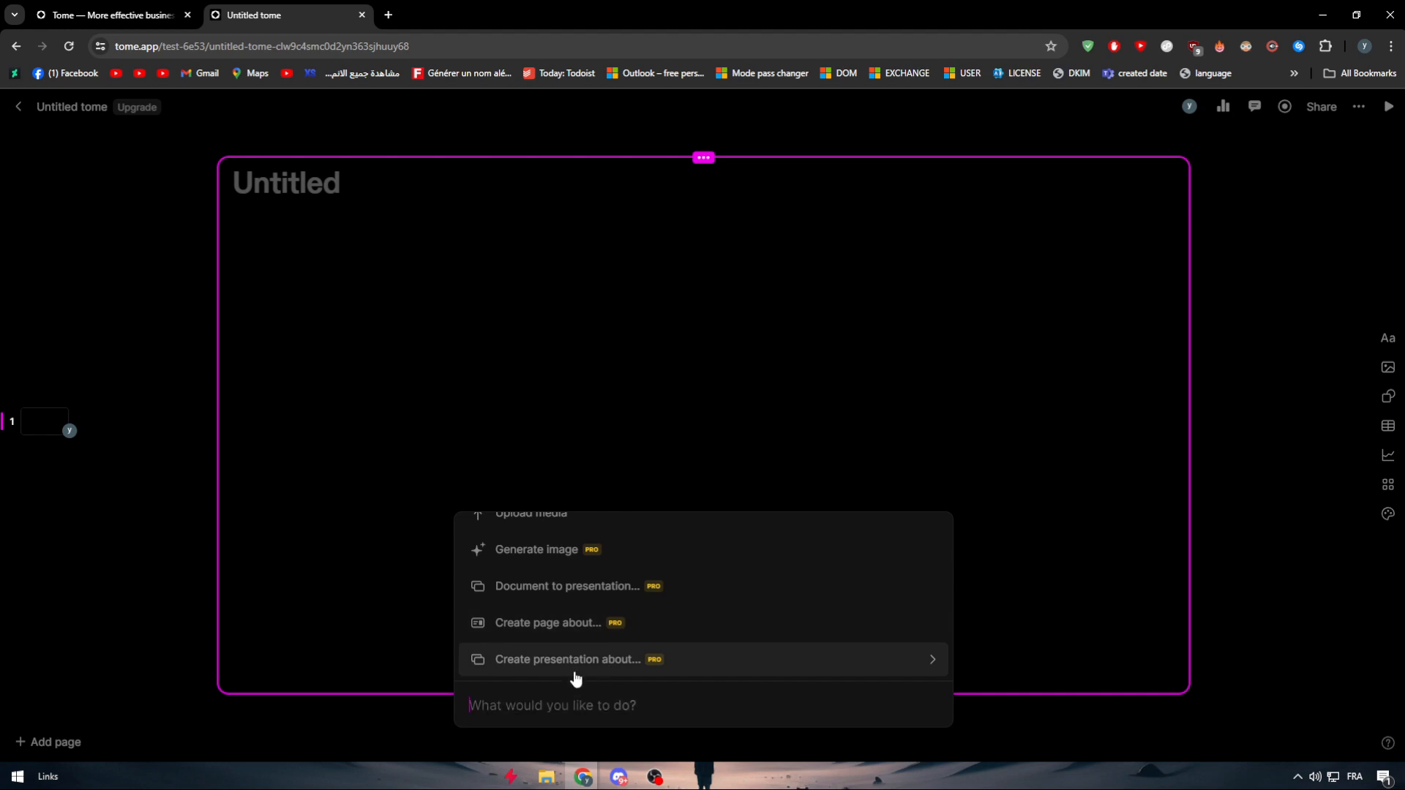
click(653, 738)
click(662, 724)
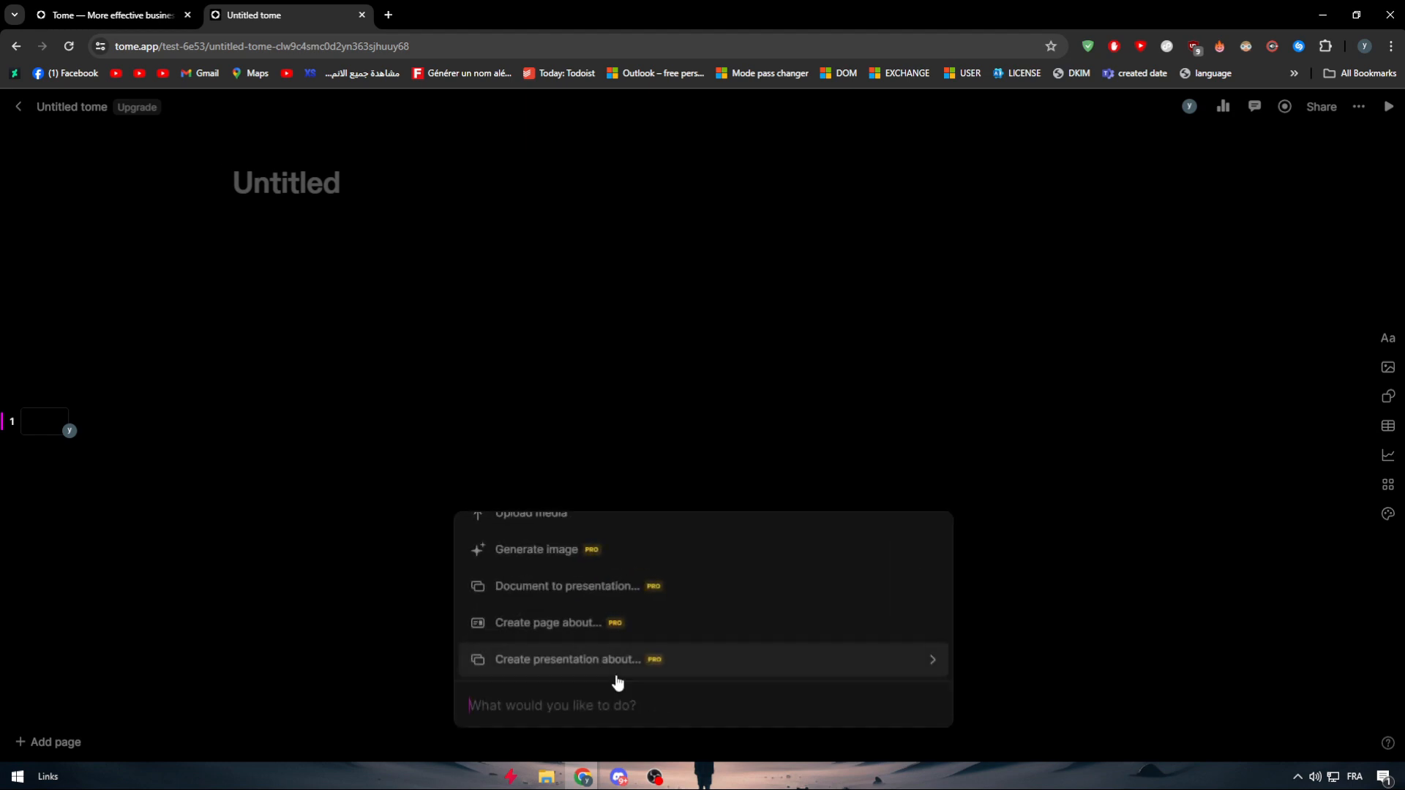
text(-)
key(BackSpace)
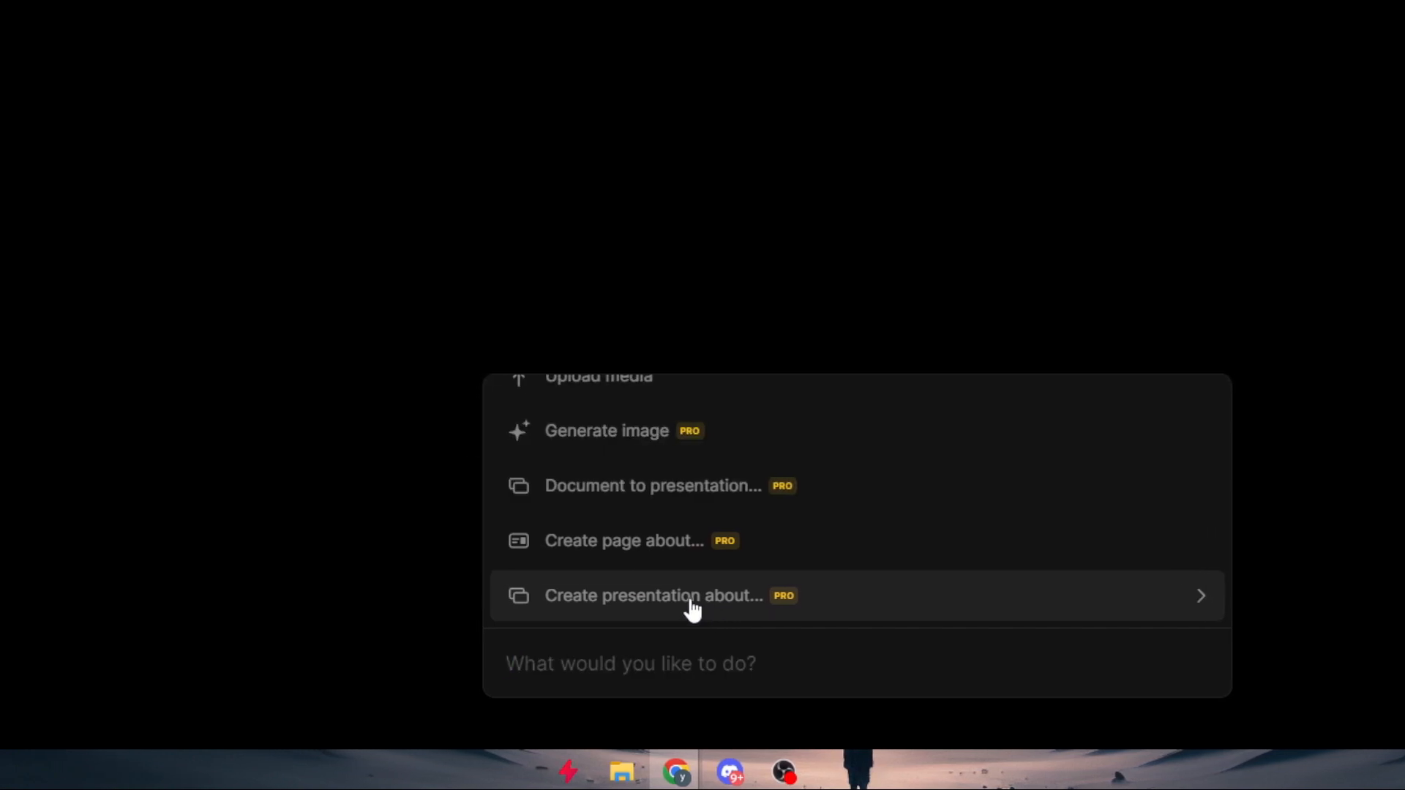
scroll(706, 609, up, 2)
scroll(702, 585, down, 2)
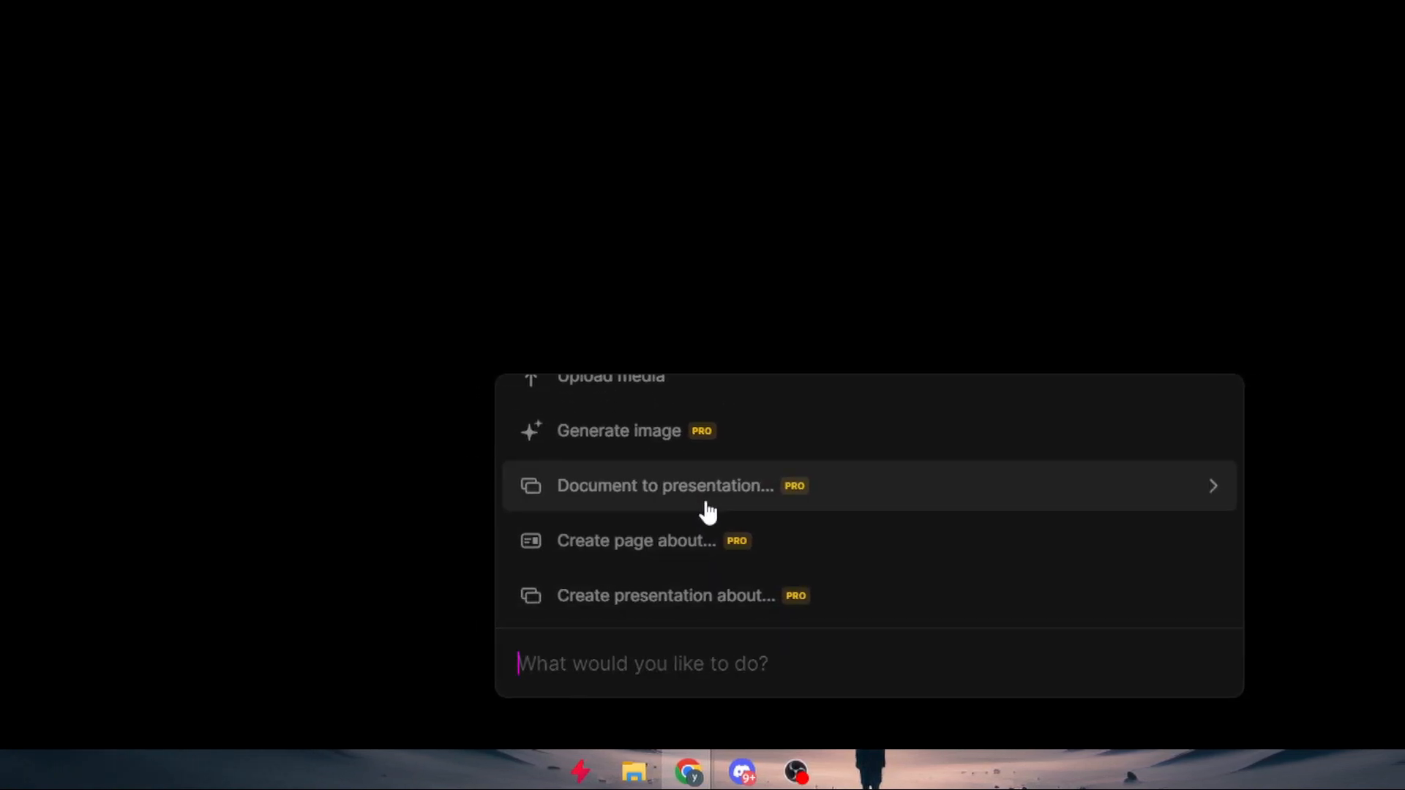
scroll(706, 512, up, 2)
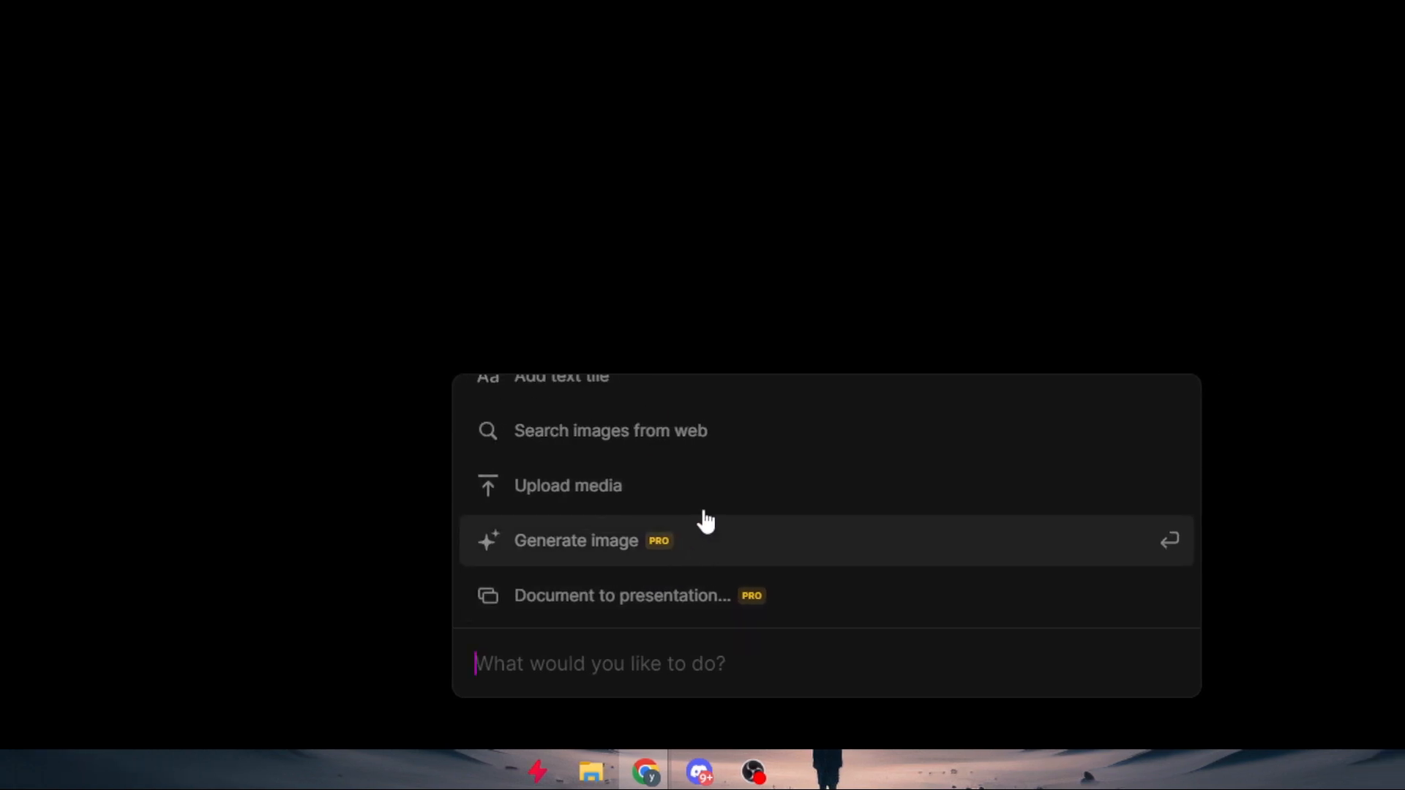
scroll(706, 510, up, 2)
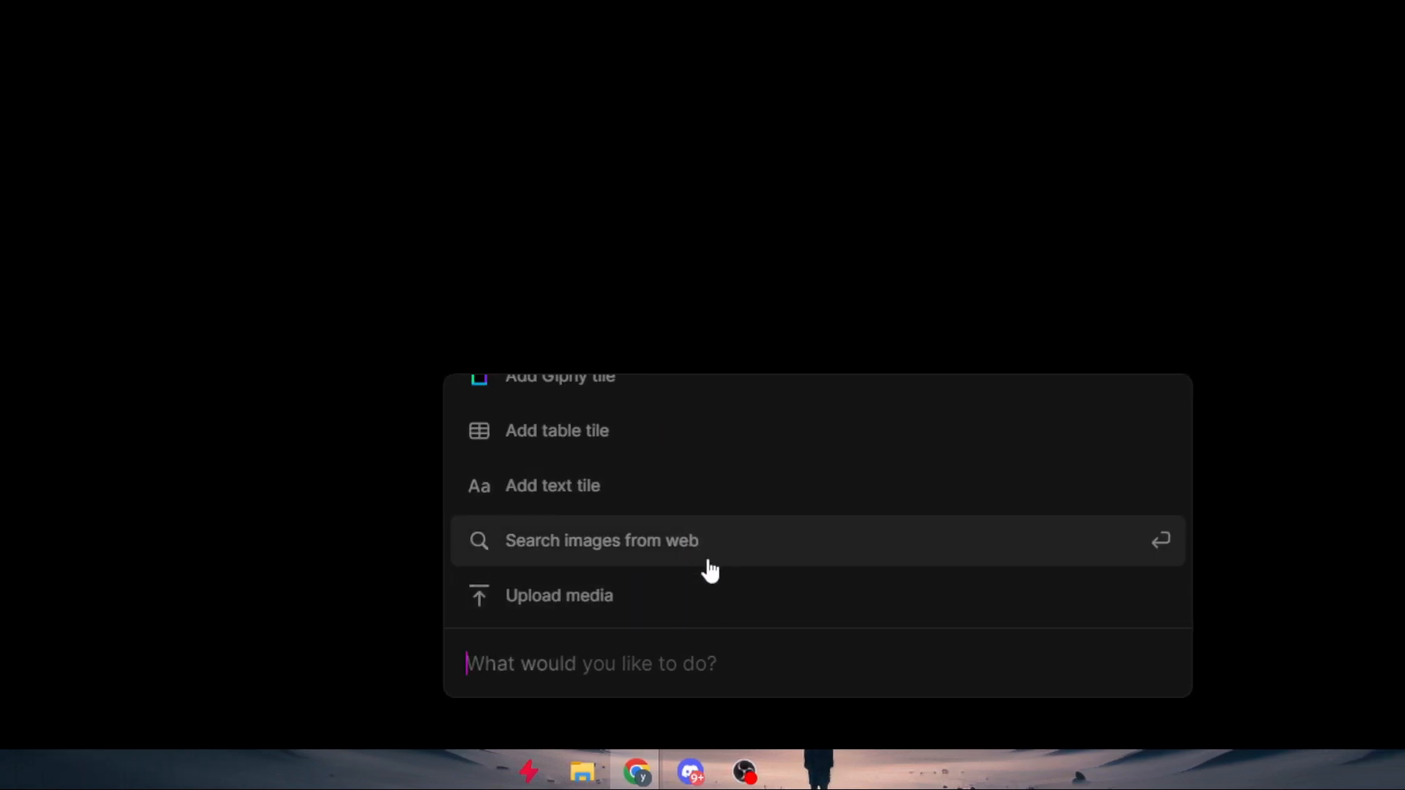
scroll(702, 512, up, 2)
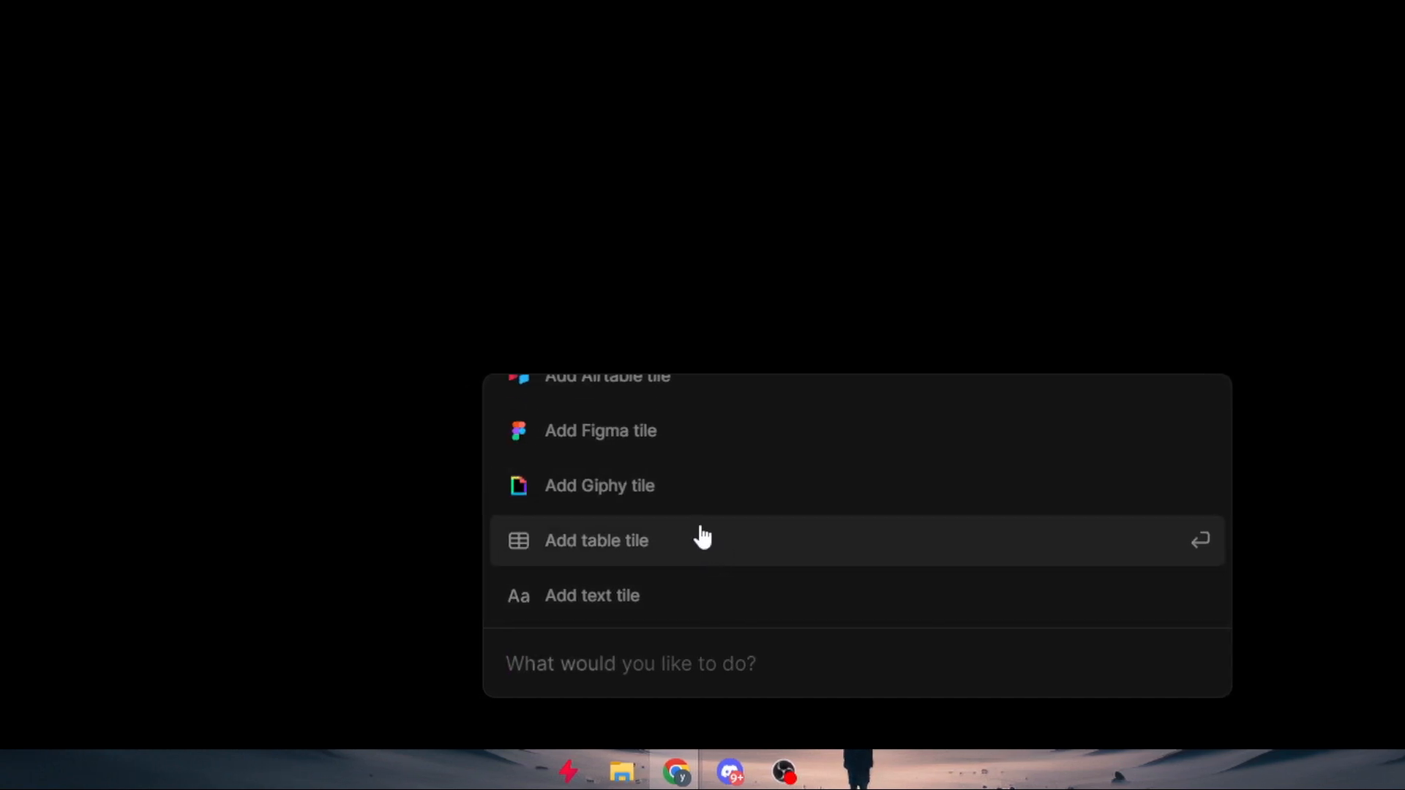
scroll(689, 545, up, 2)
scroll(707, 535, up, 2)
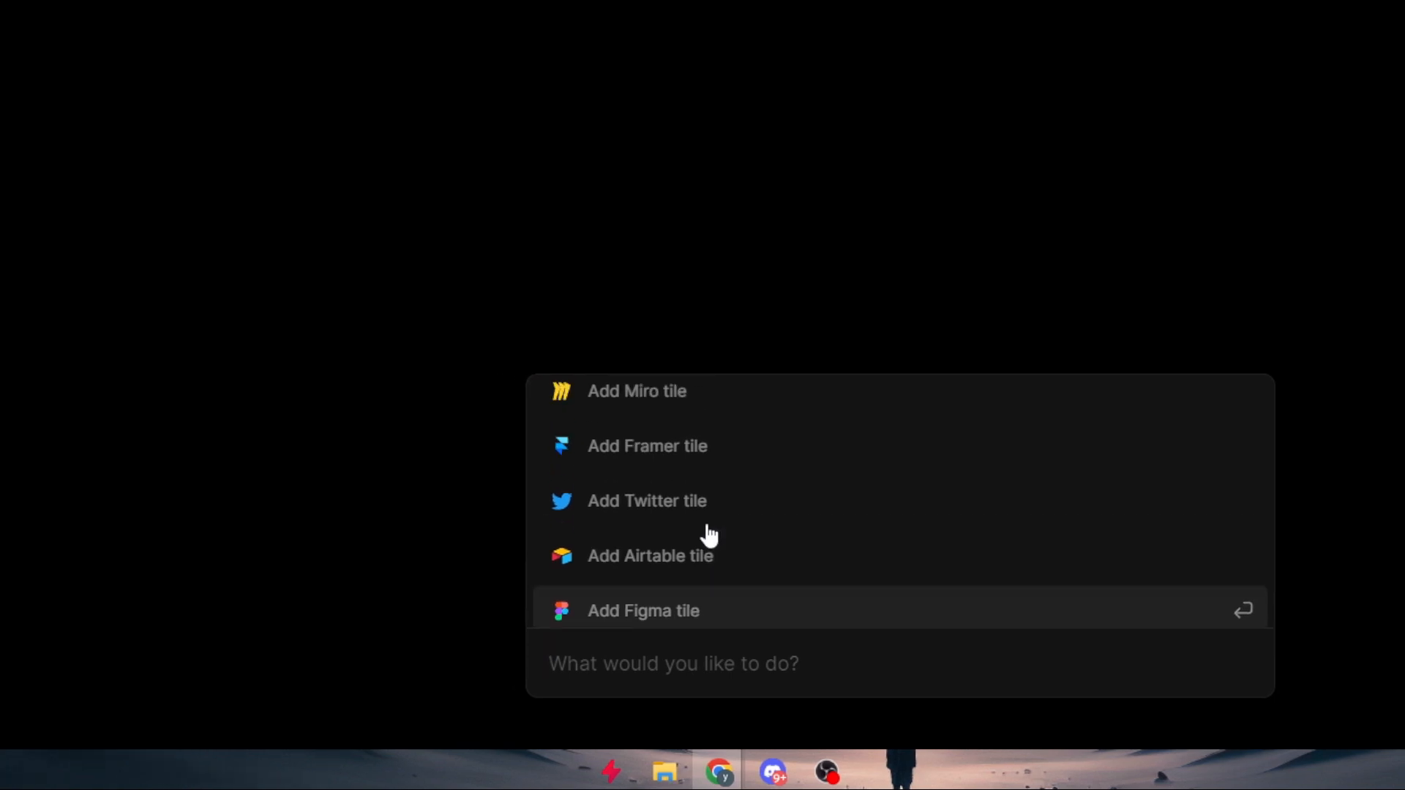
click(739, 485)
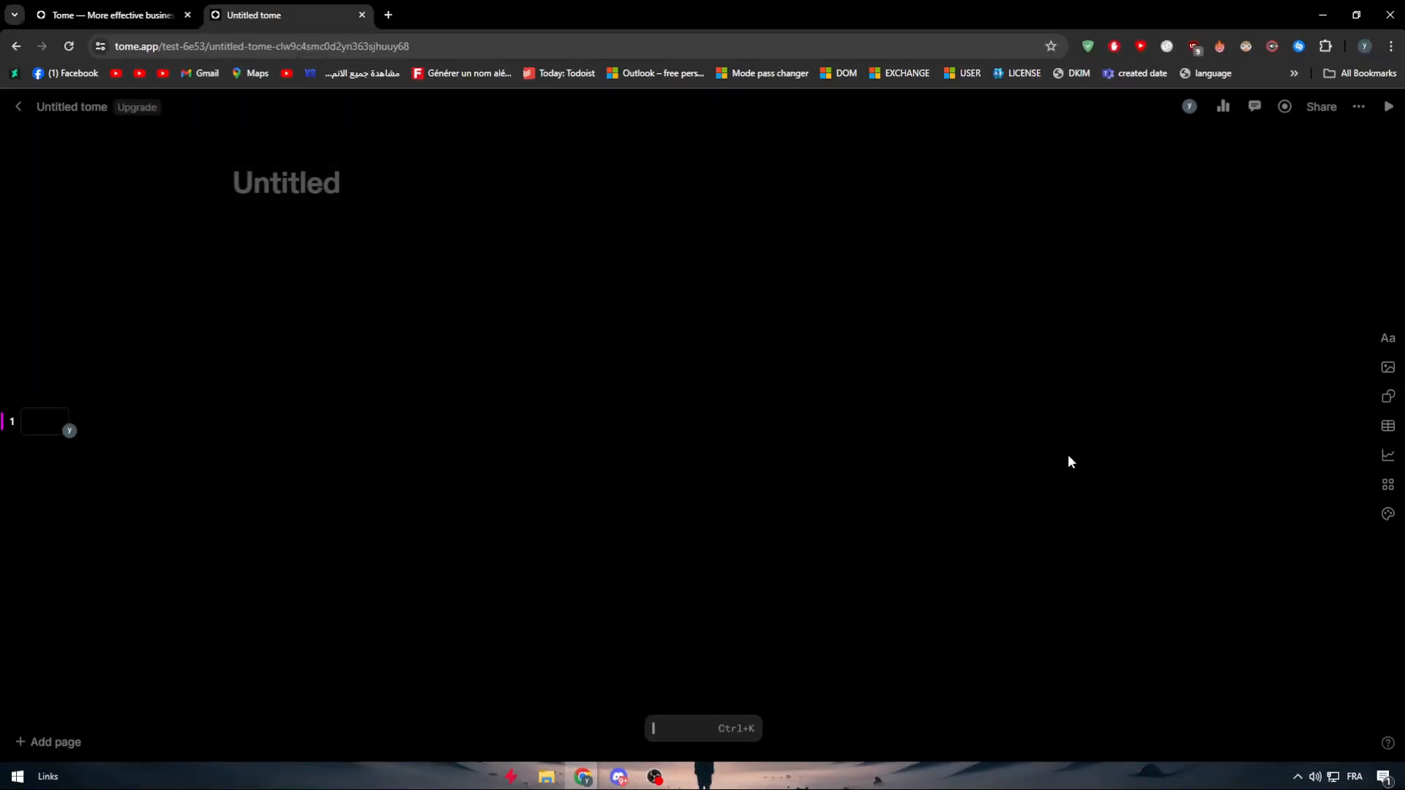
Try the "Create presentation about..." AI command, and dismiss the Tome Pro offer and the command list.
click(740, 729)
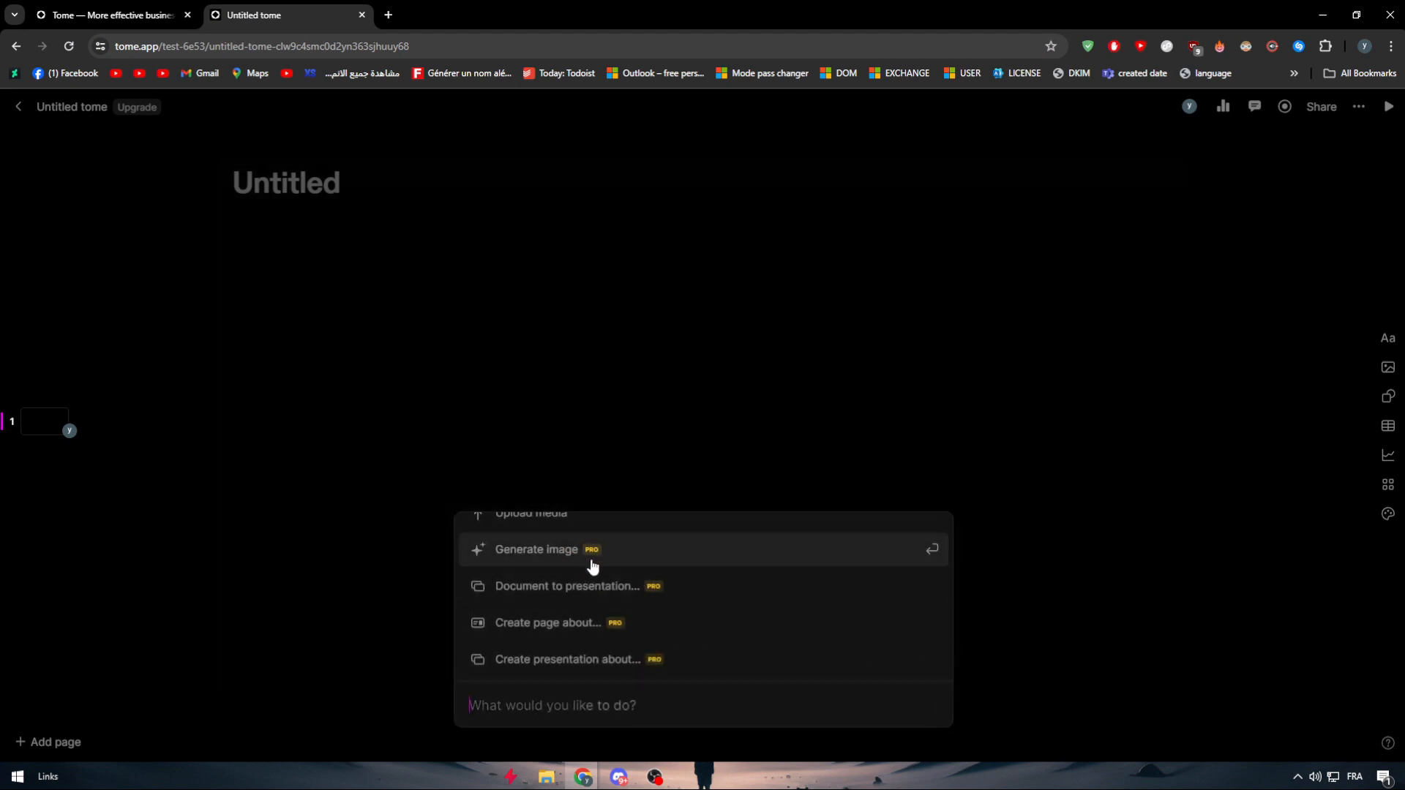
click(646, 670)
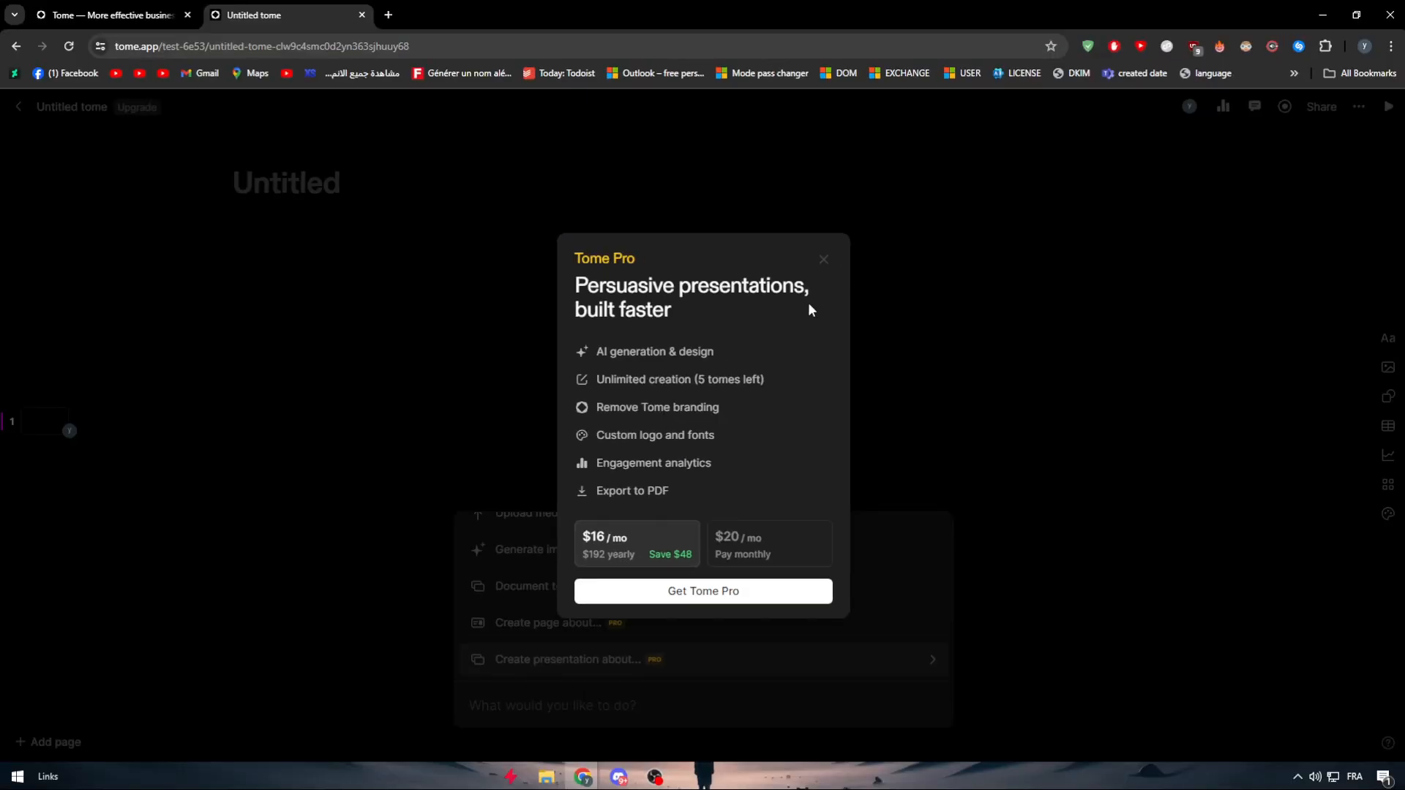
click(824, 262)
scroll(711, 640, up, 3)
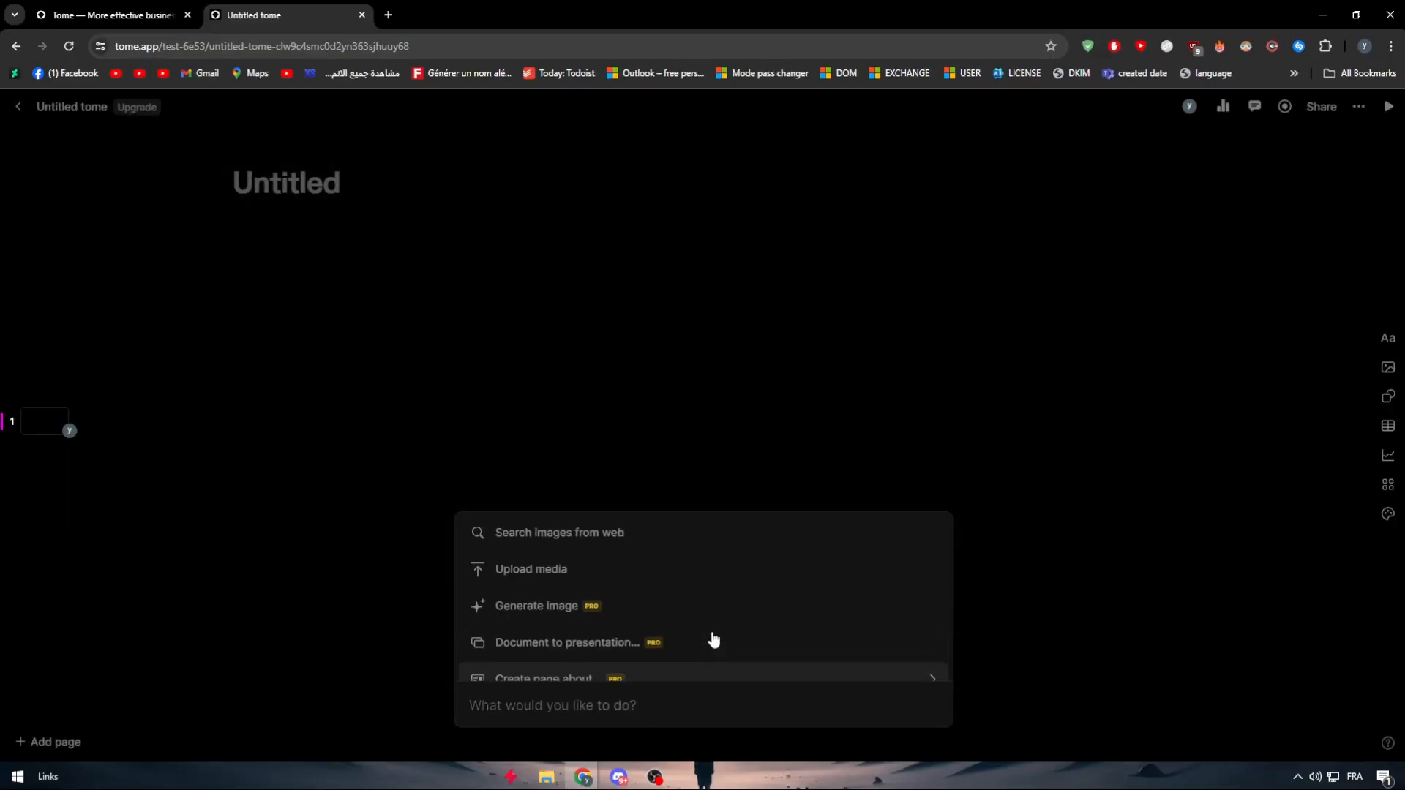
click(336, 292)
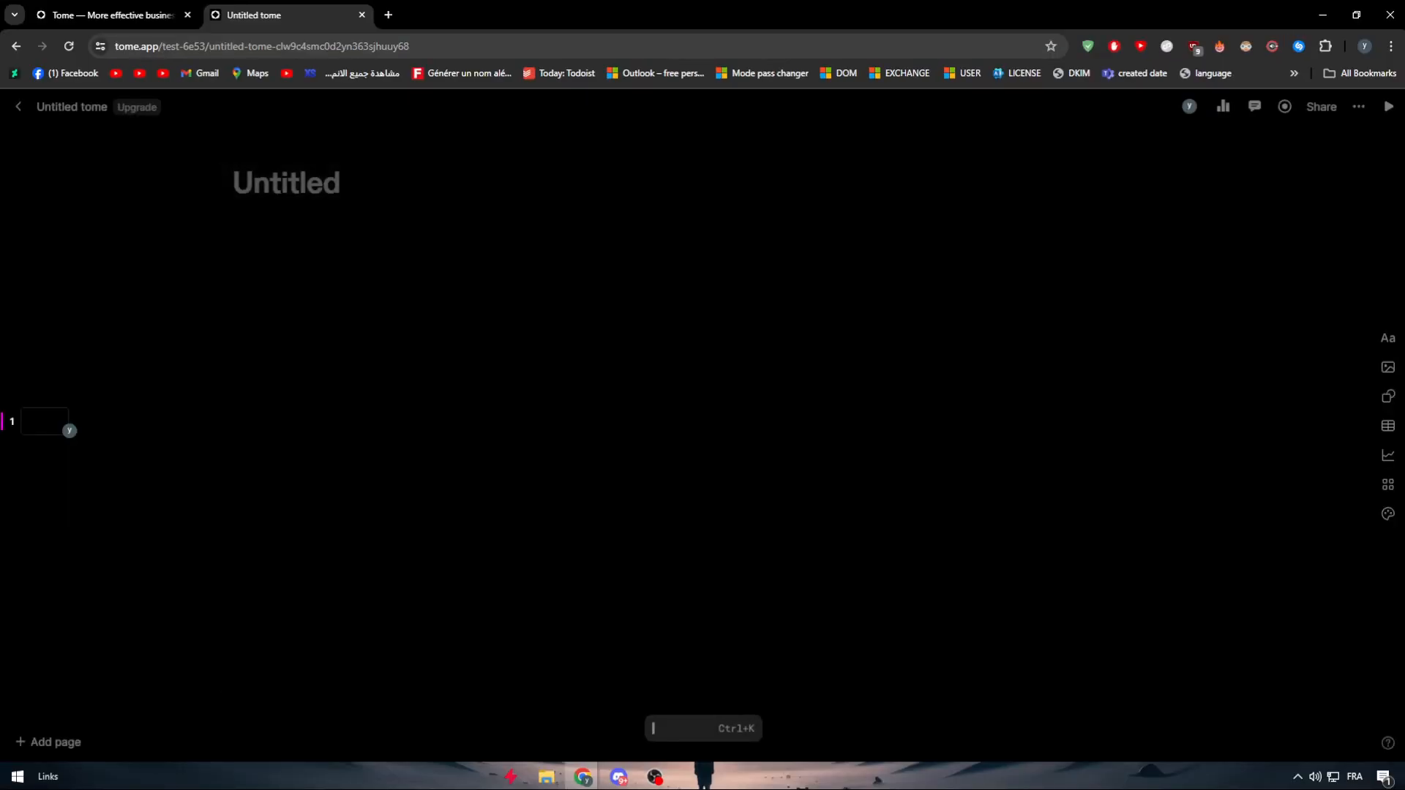
Upload today's image from the Downloads folder to the page as a media tile.
click(1388, 369)
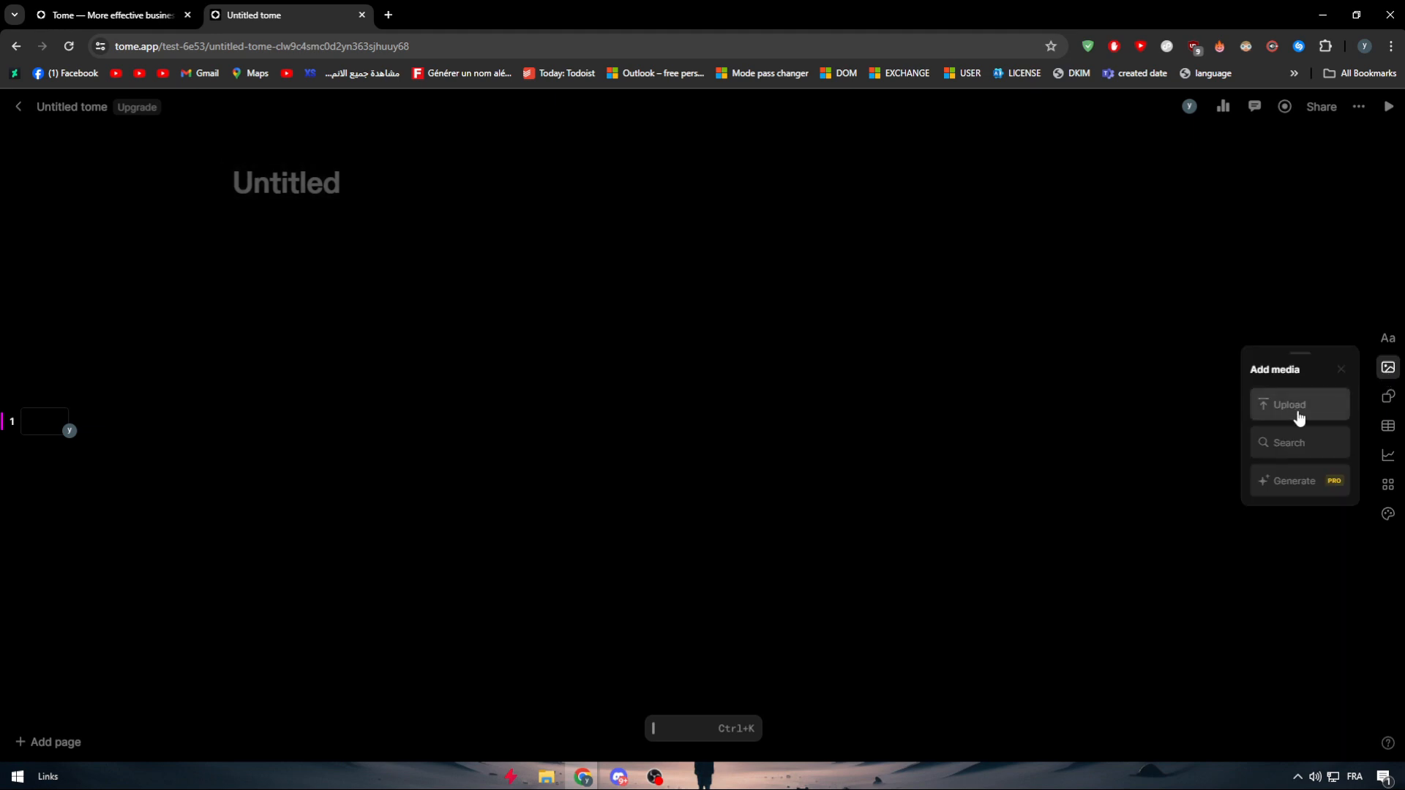
click(1284, 414)
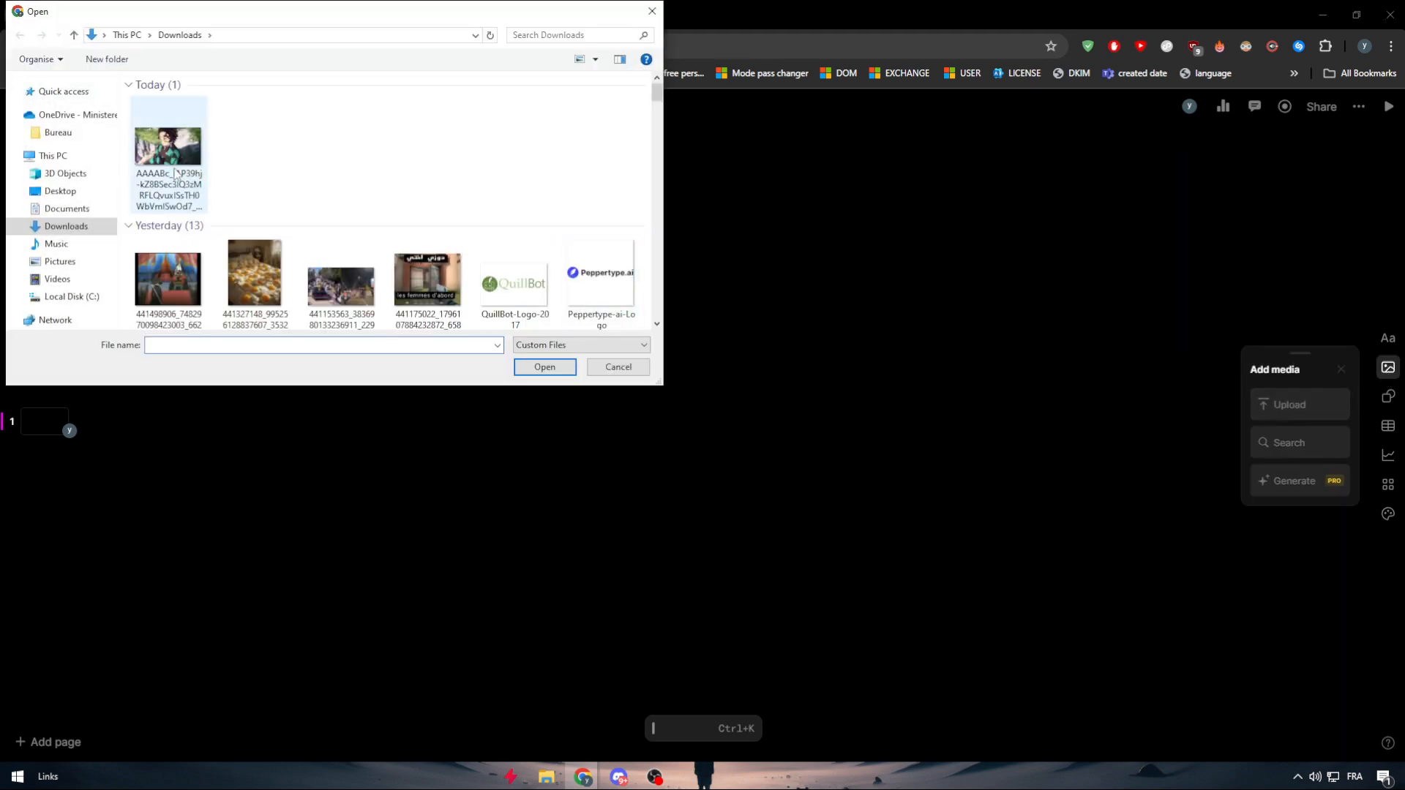
double_click(176, 174)
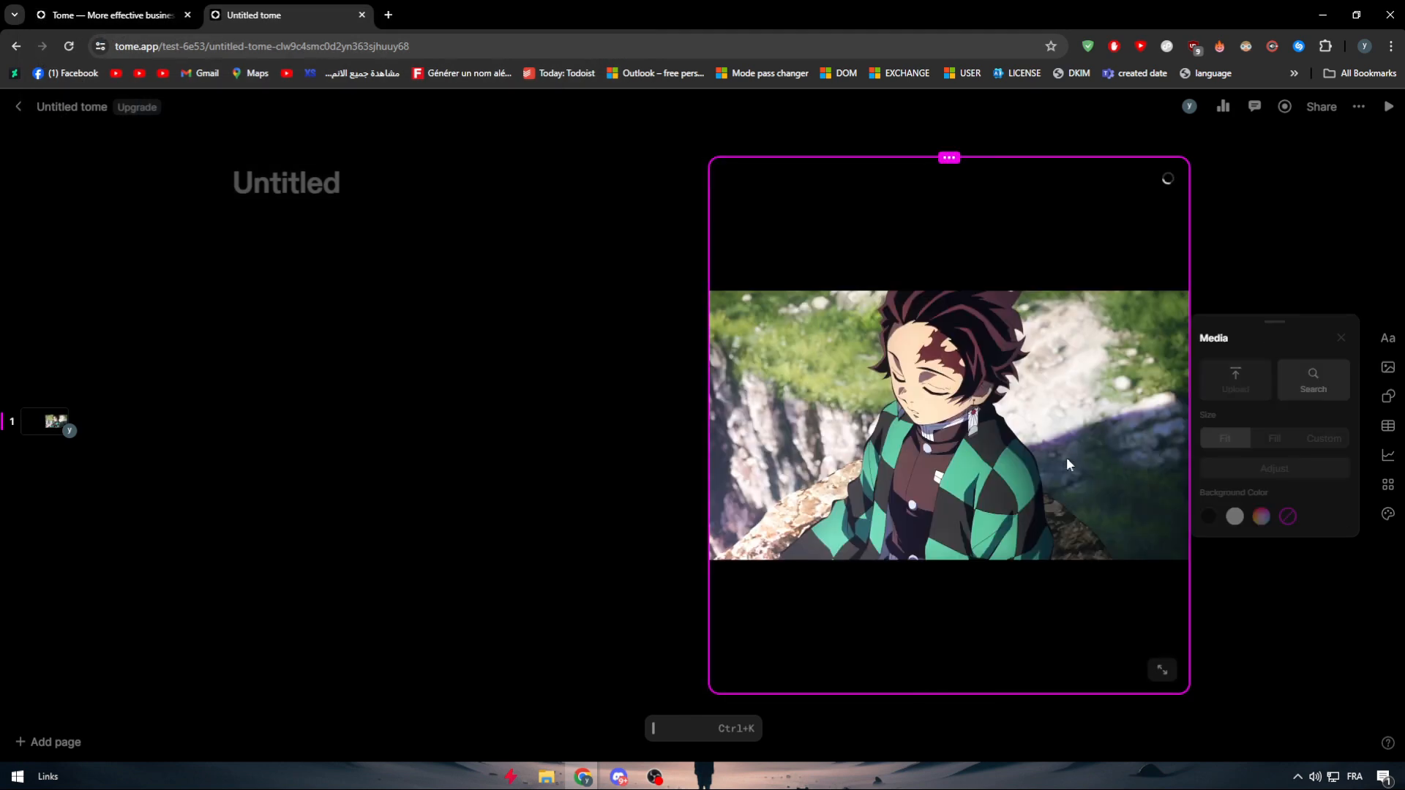
click(514, 365)
click(1248, 242)
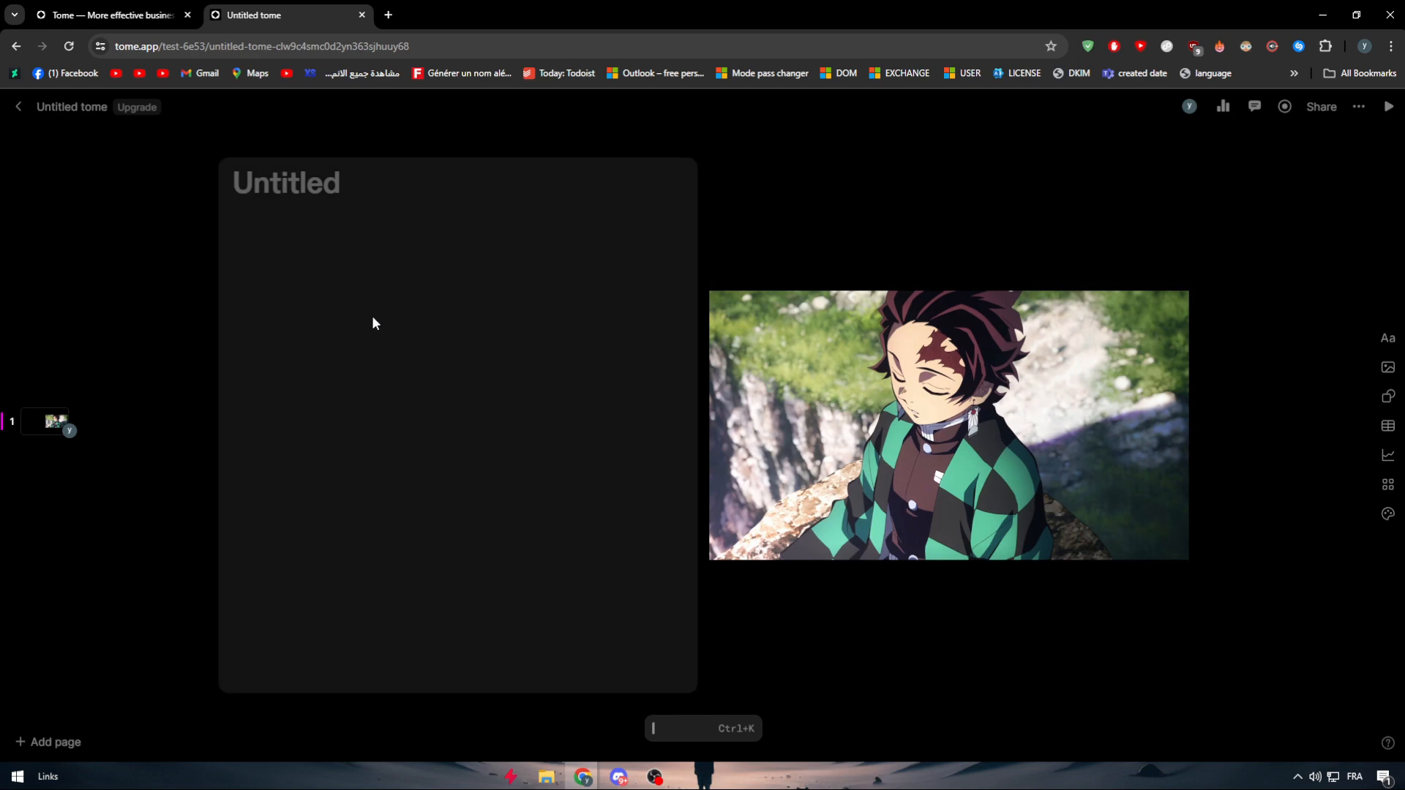
Move the image tile above the Untitled text tile so that it spans the full page width.
click(373, 323)
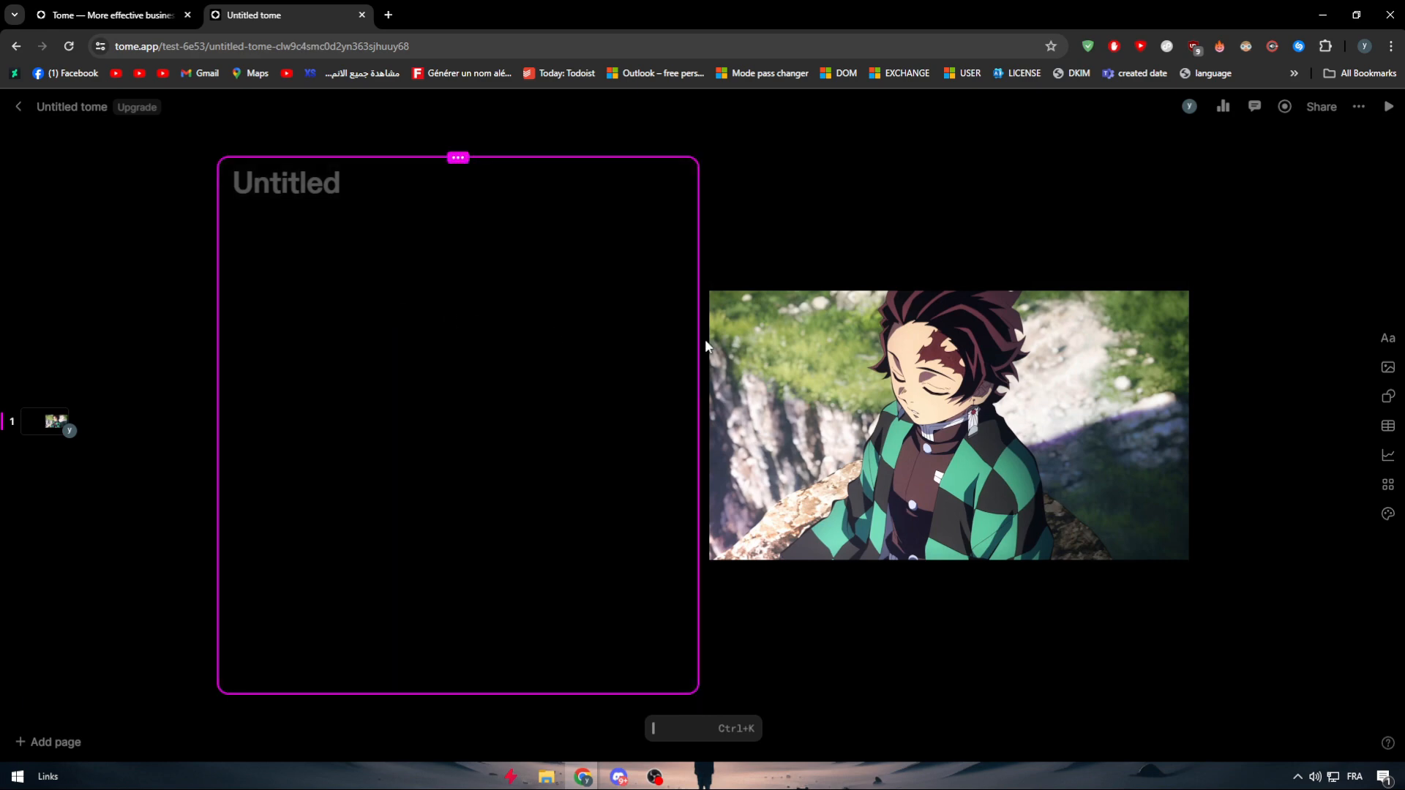
click(919, 281)
drag(963, 298, 960, 296)
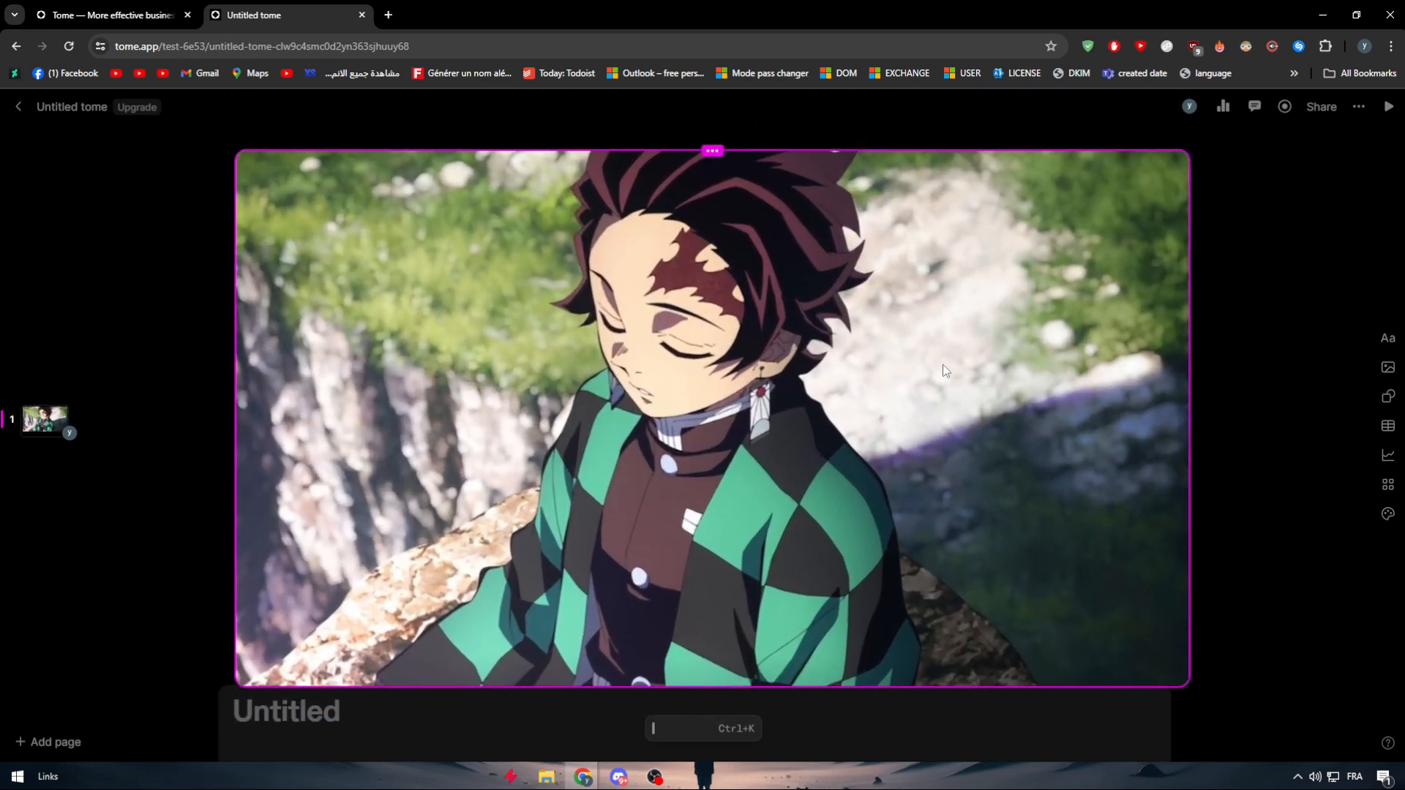
Move the image tile beside the Untitled text tile so that the two form equal columns with the image second.
drag(700, 405, 1017, 459)
drag(948, 158, 1302, 520)
click(705, 255)
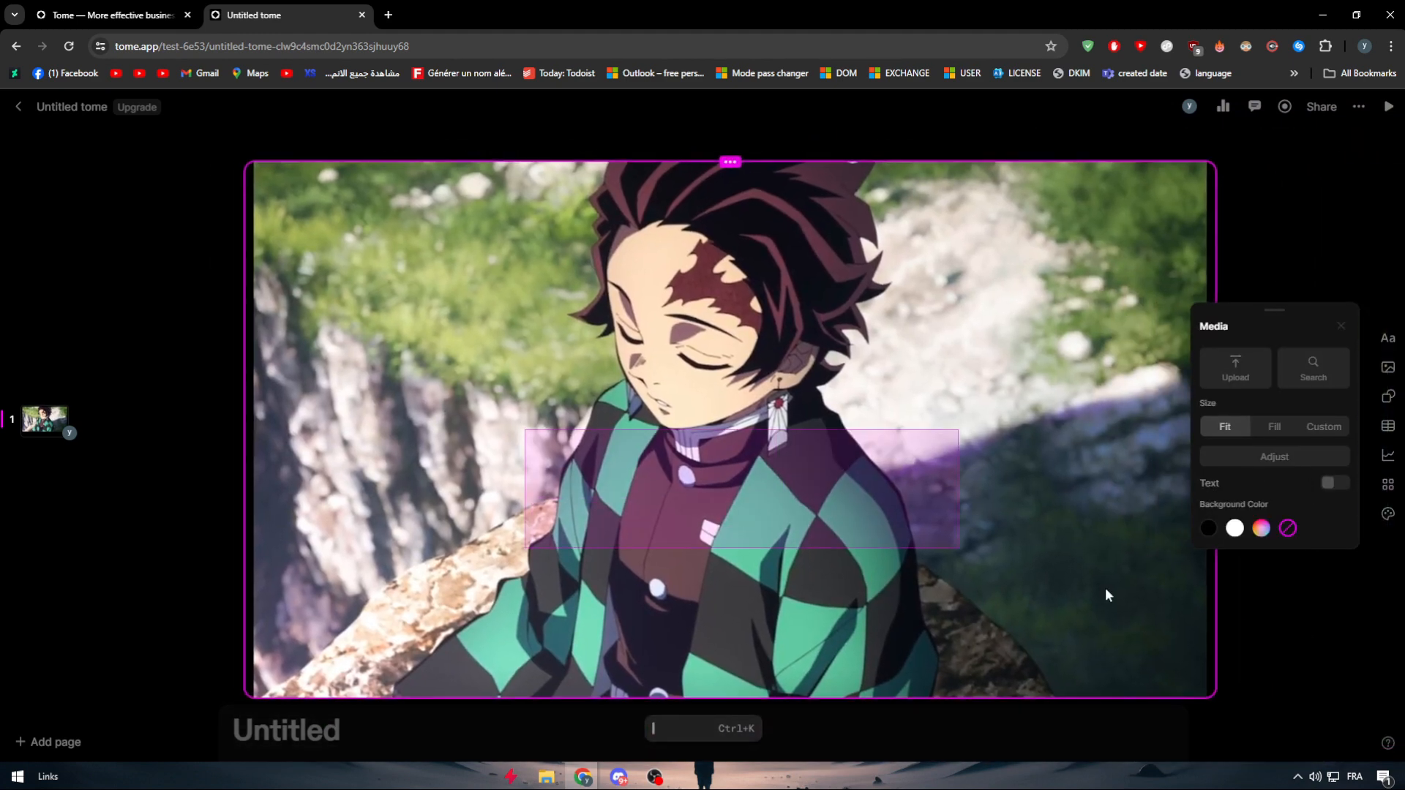
drag(410, 418, 1385, 782)
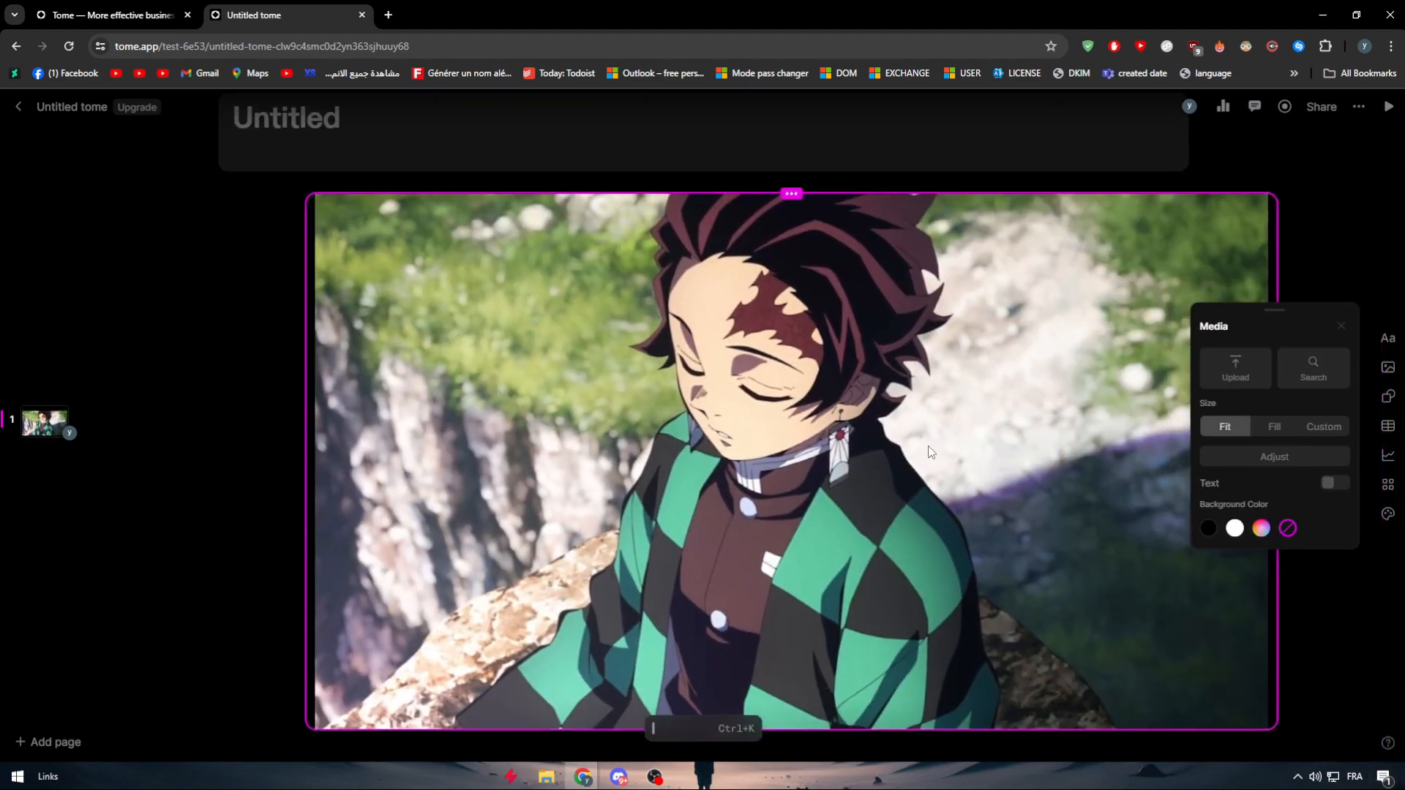
drag(294, 287, 1353, 319)
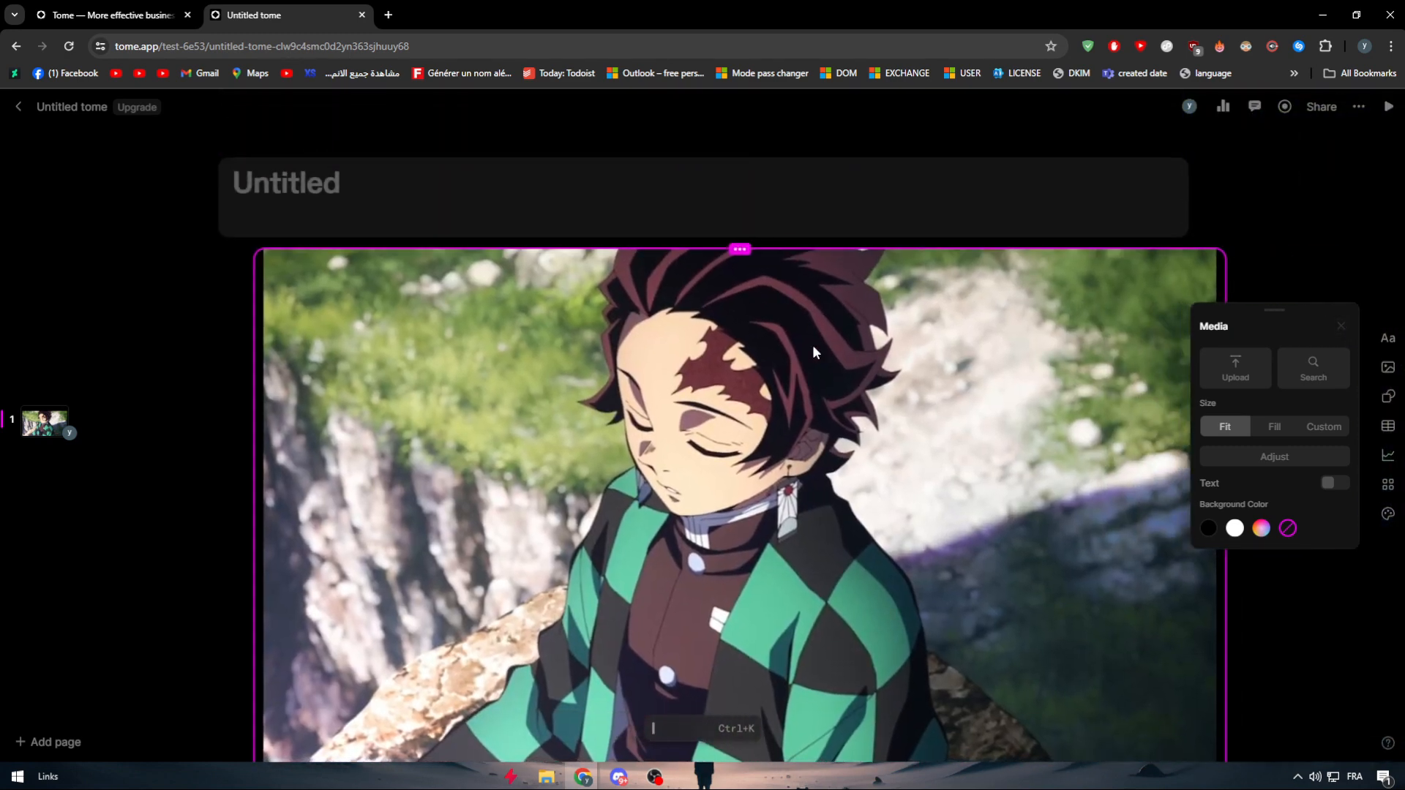
mouse_move(549, 327)
mouse_down()
mouse_move(1353, 227)
mouse_move(1347, 241)
mouse_up()
mouse_move(883, 369)
mouse_down()
mouse_move(1401, 328)
mouse_move(832, 323)
mouse_up()
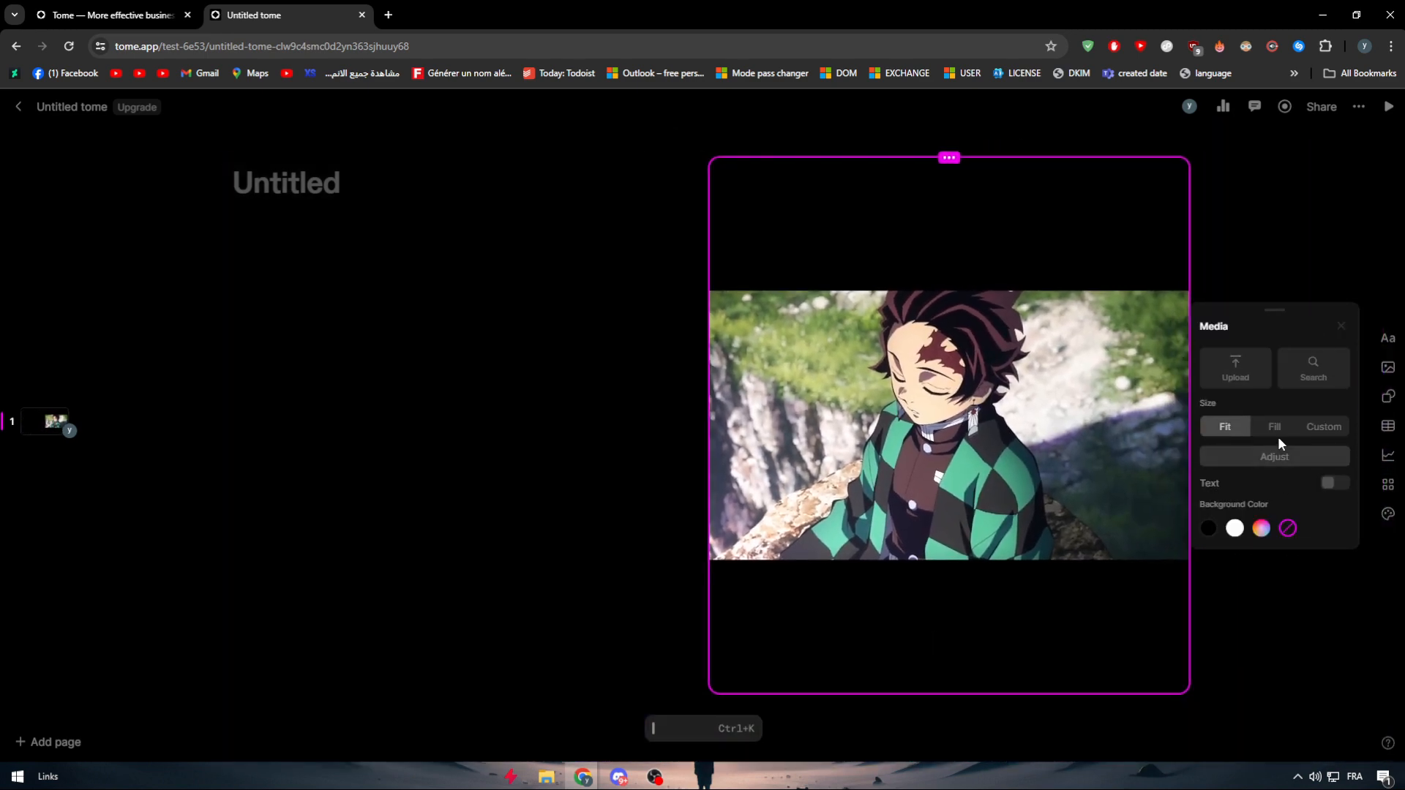
Set the image size to Fill and adjust the crop so that the picture sits further right in its tile.
click(1275, 430)
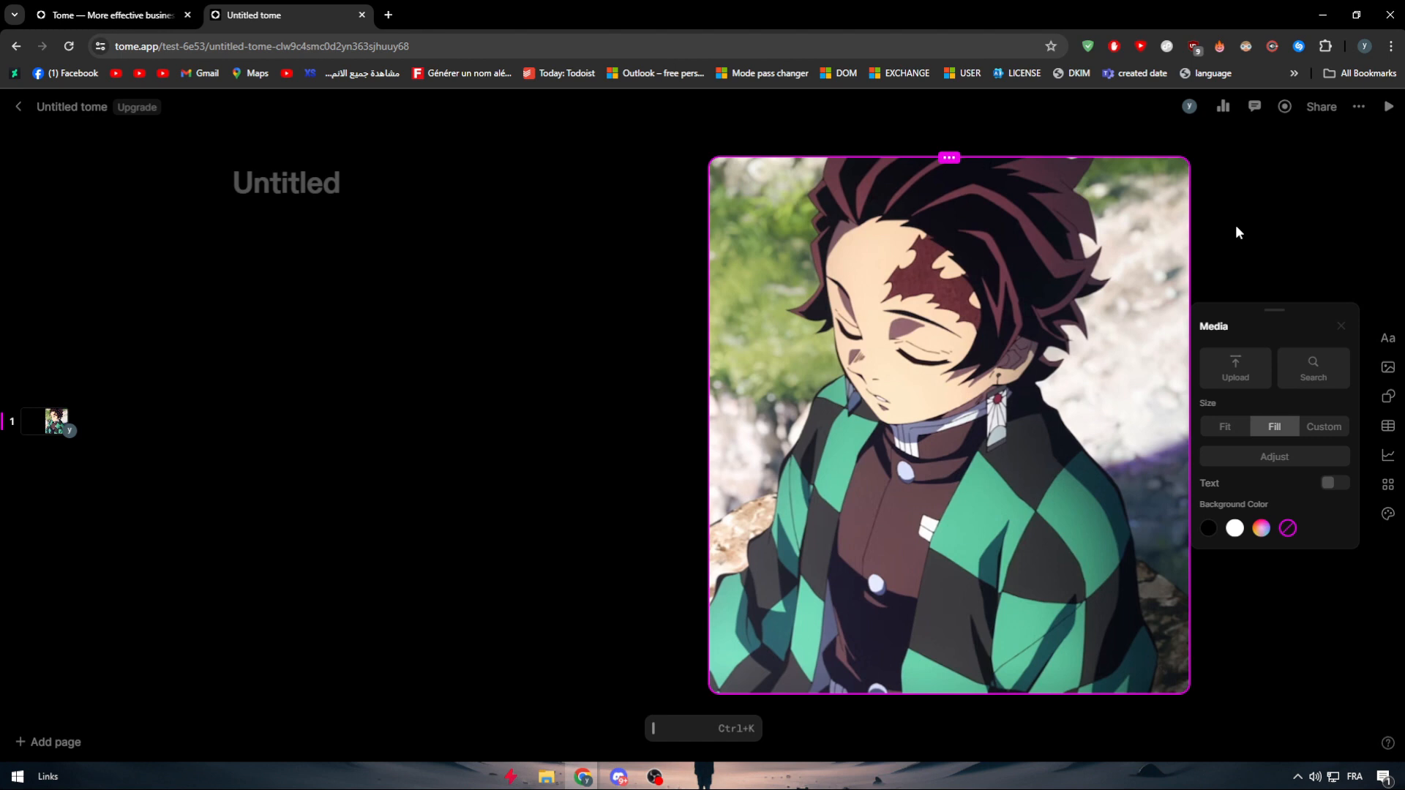
click(1275, 457)
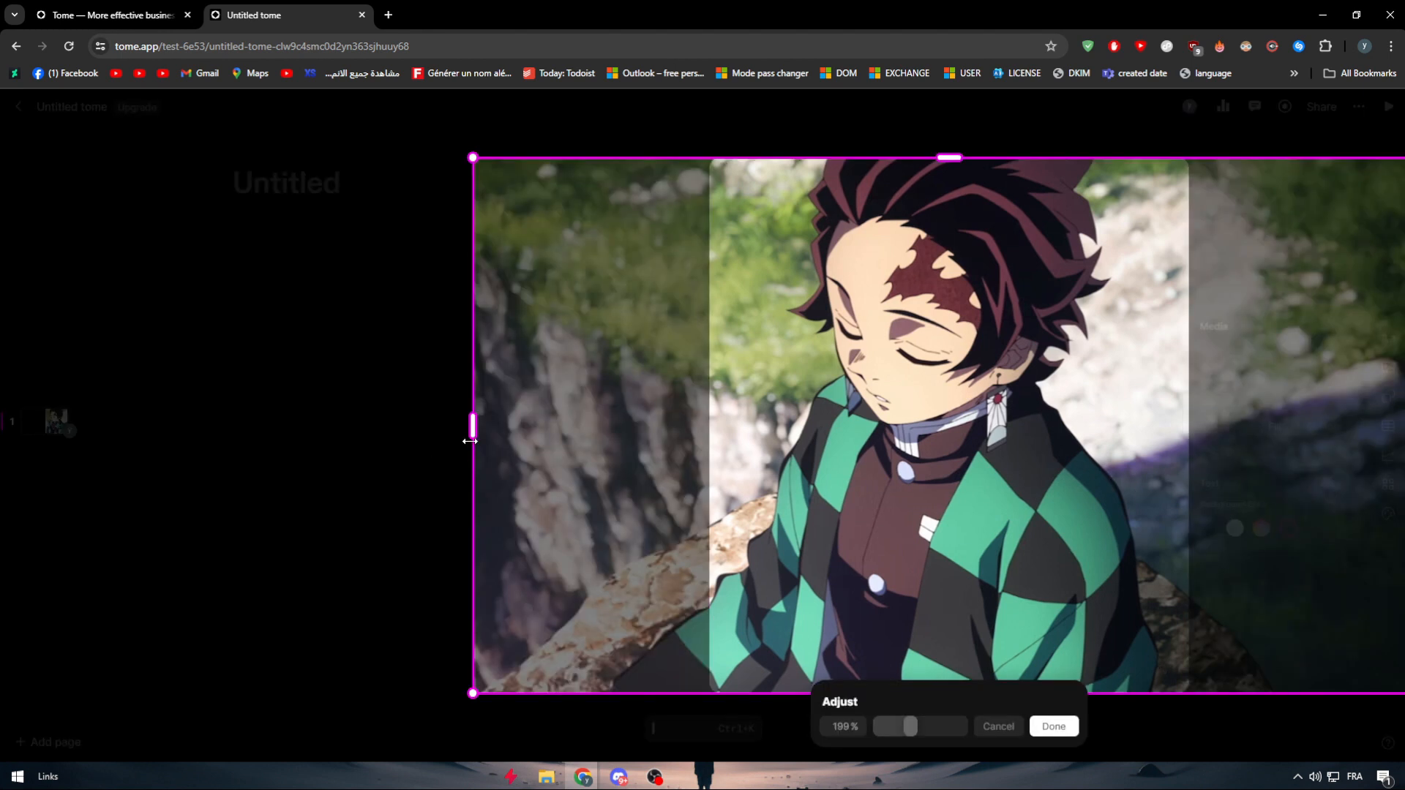
drag(472, 439, 483, 489)
drag(827, 469, 933, 469)
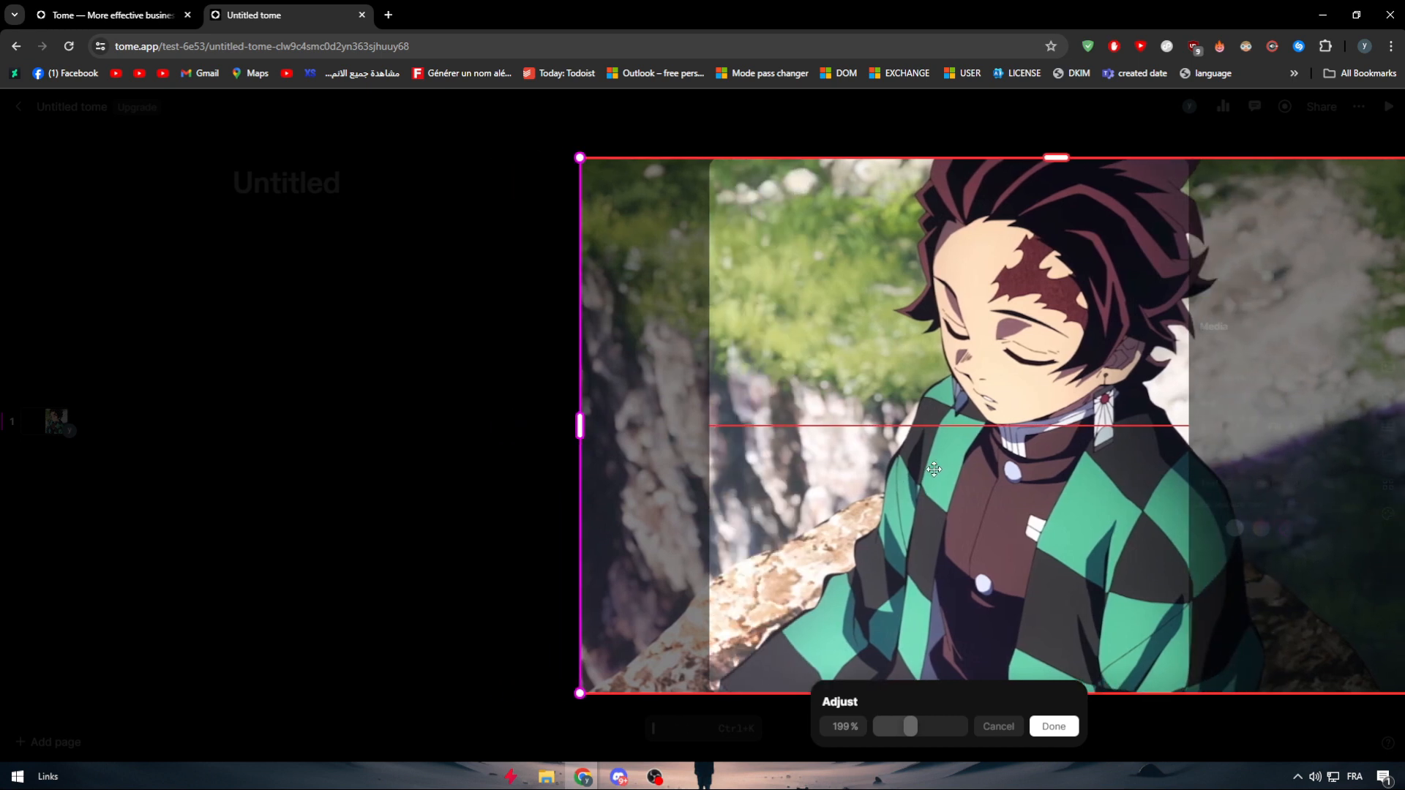
click(1054, 727)
click(1296, 728)
Add a Heading text tile between the Untitled tile and the image, and delete the Untitled tile.
click(525, 466)
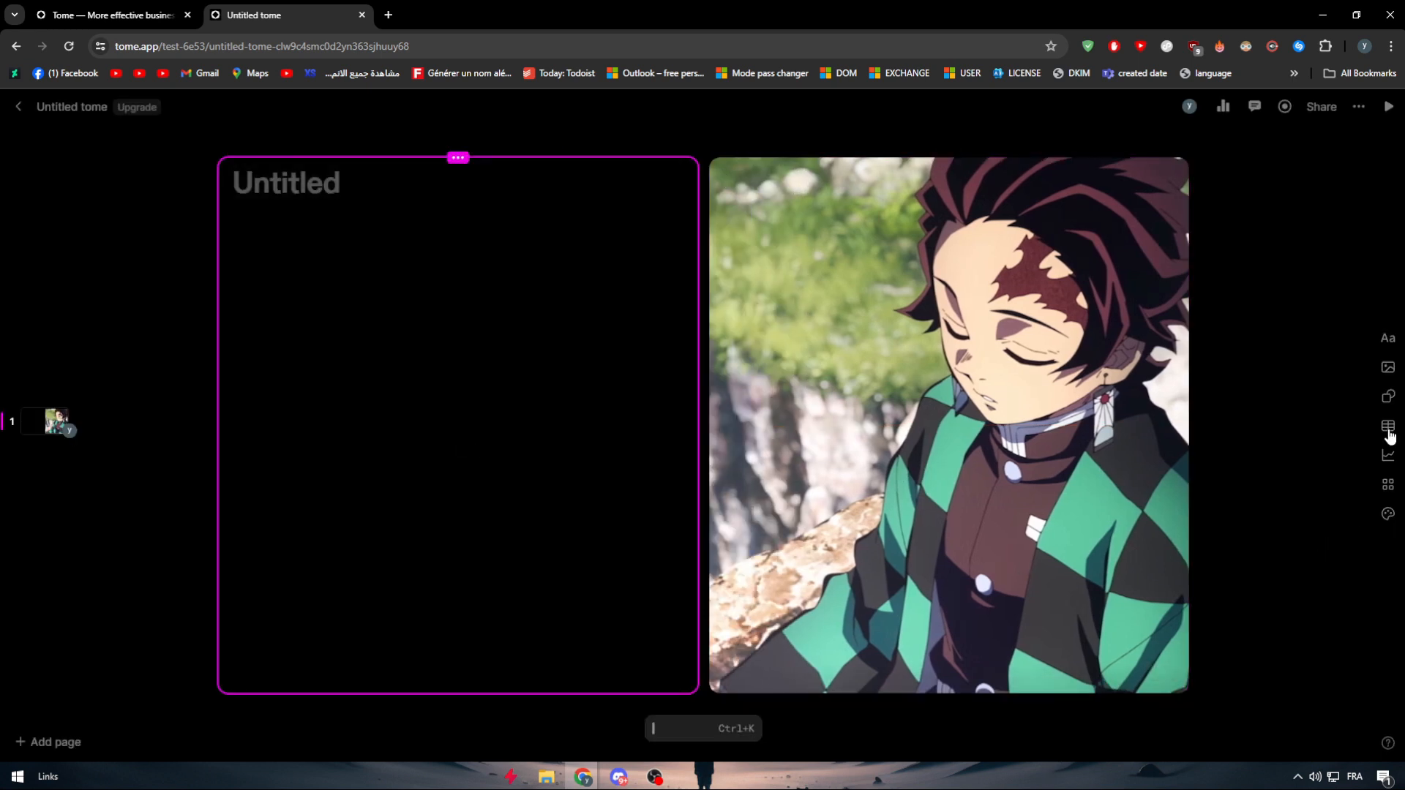
click(1386, 342)
click(1296, 388)
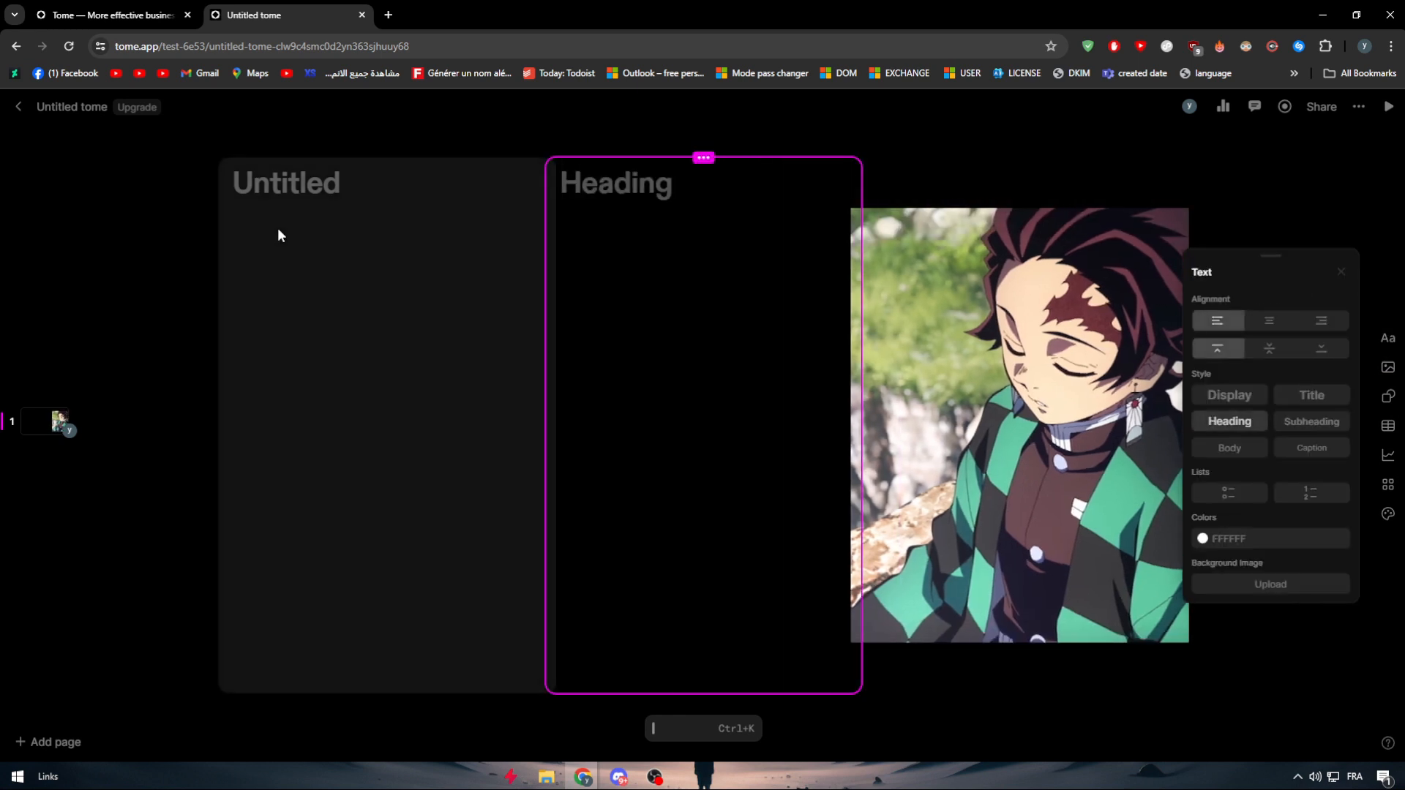
drag(671, 249, 562, 285)
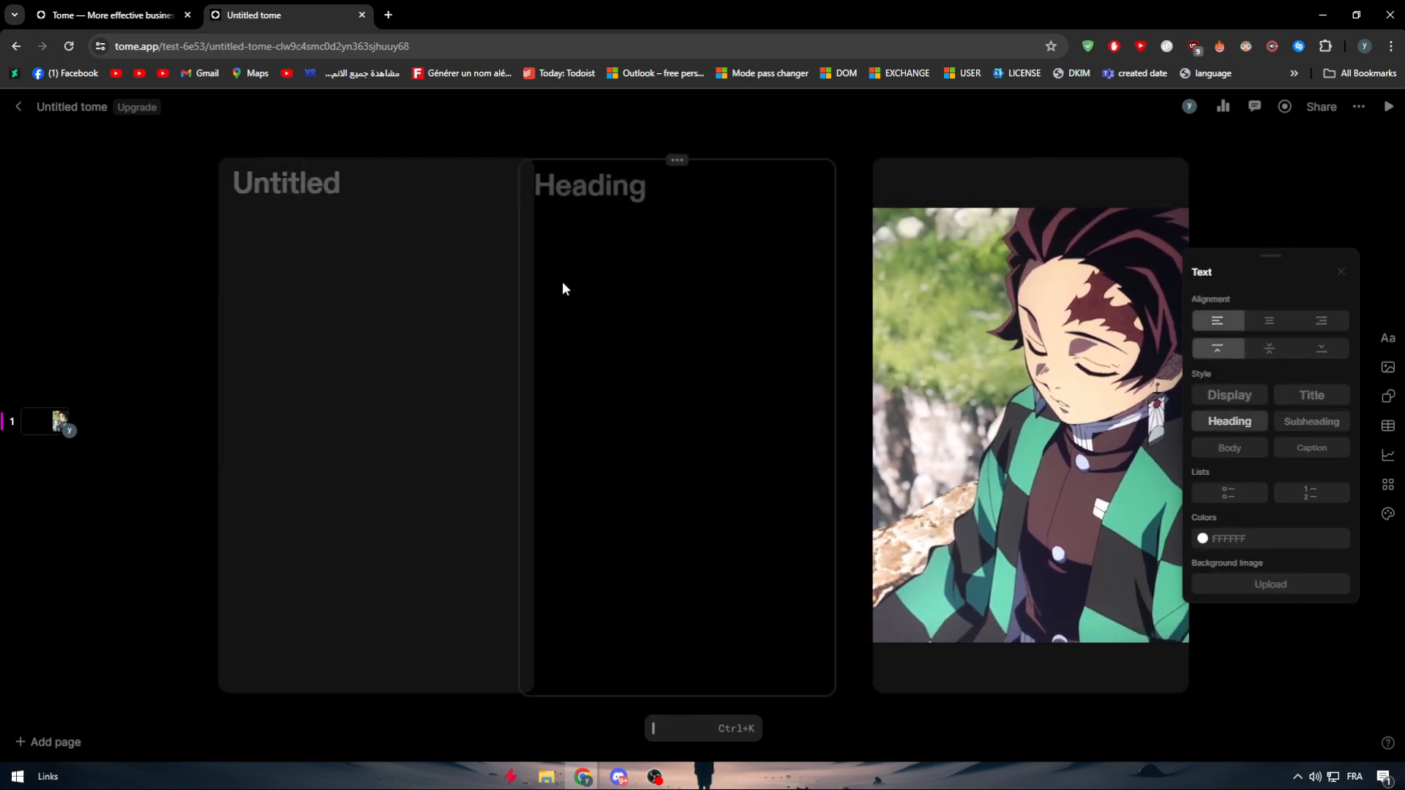
click(411, 308)
key(Delete)
Enter "Title" as the heading in the remaining text tile.
click(359, 288)
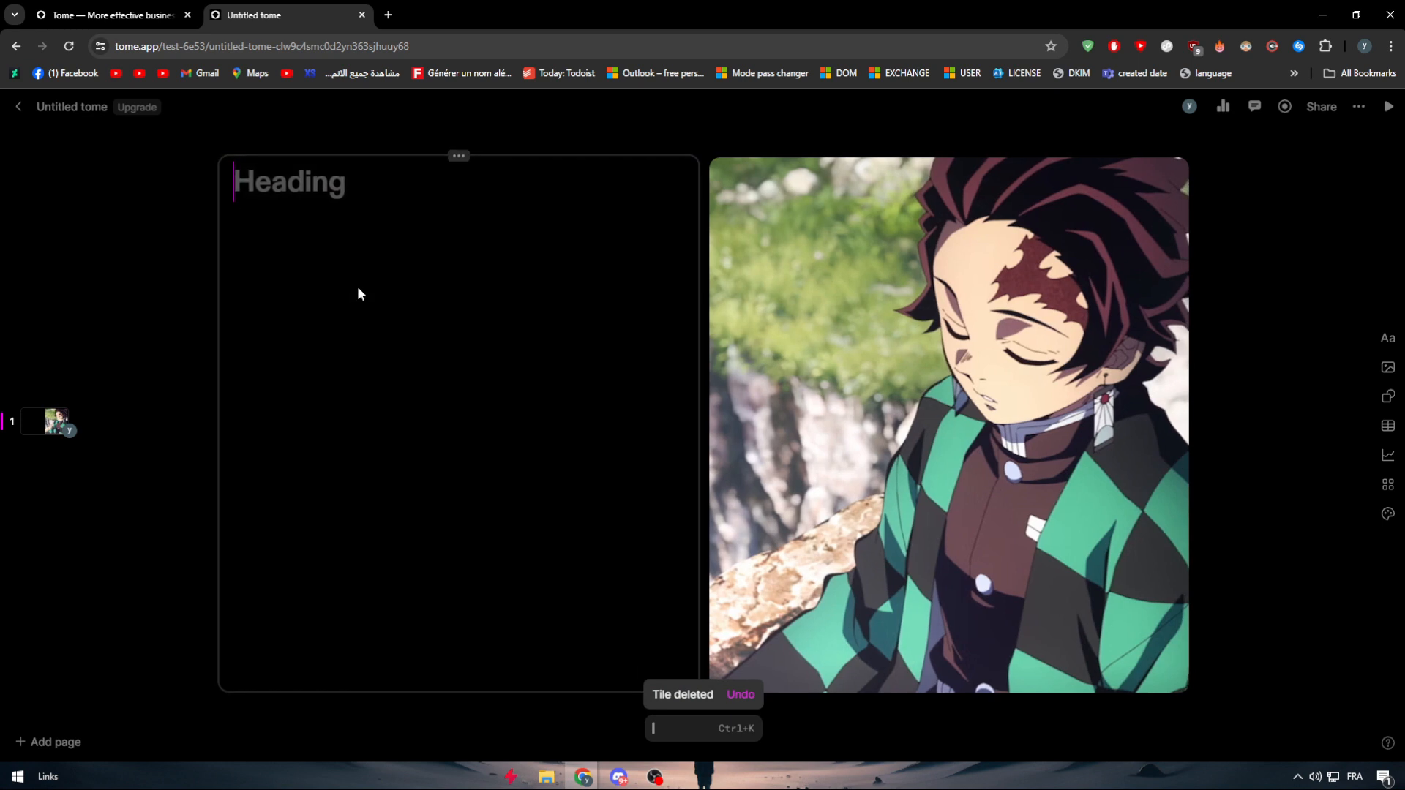
text(P)
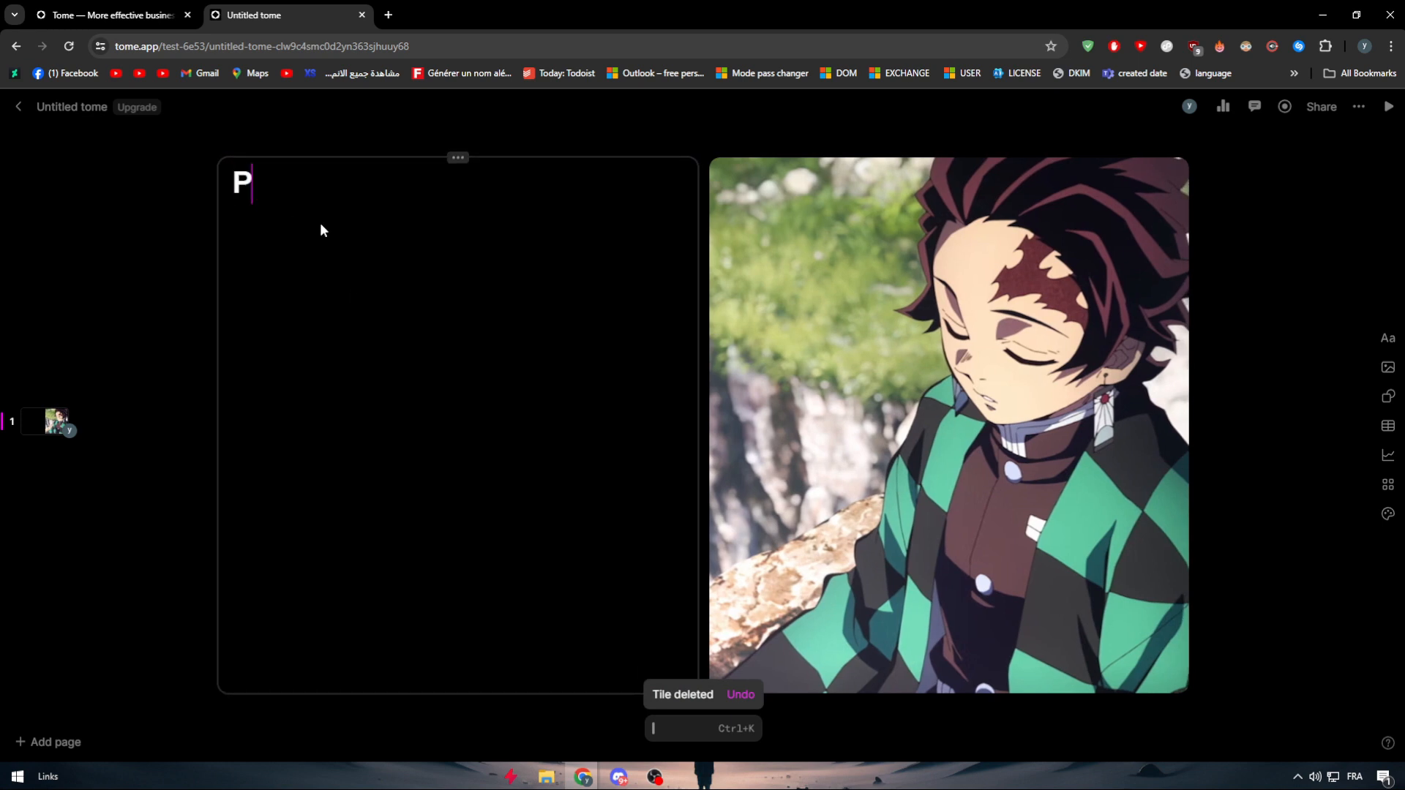
key(BackSpace)
text(Title)
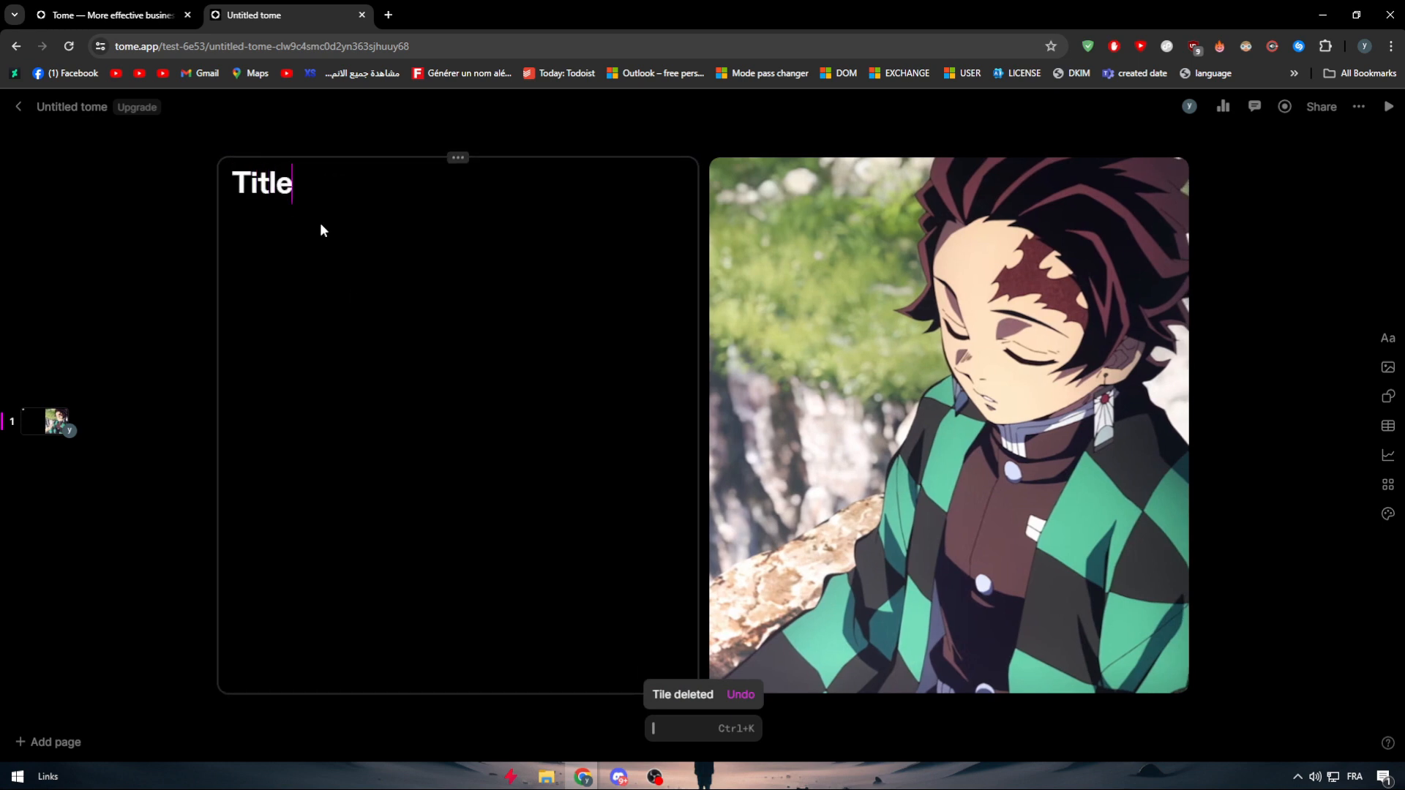
click(126, 313)
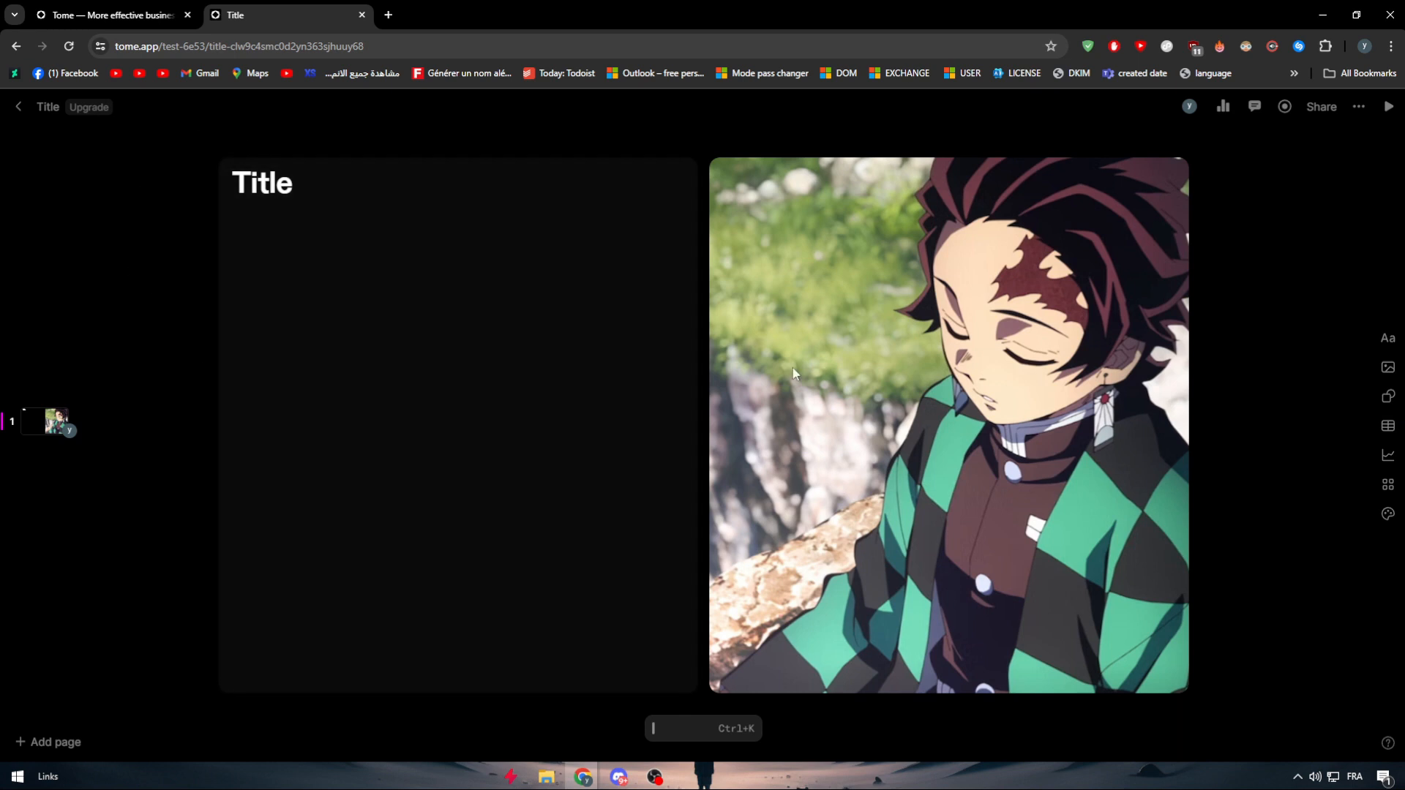
View the options for adding media, and add a square shape in a new tile, enlarging it in both directions.
click(1388, 367)
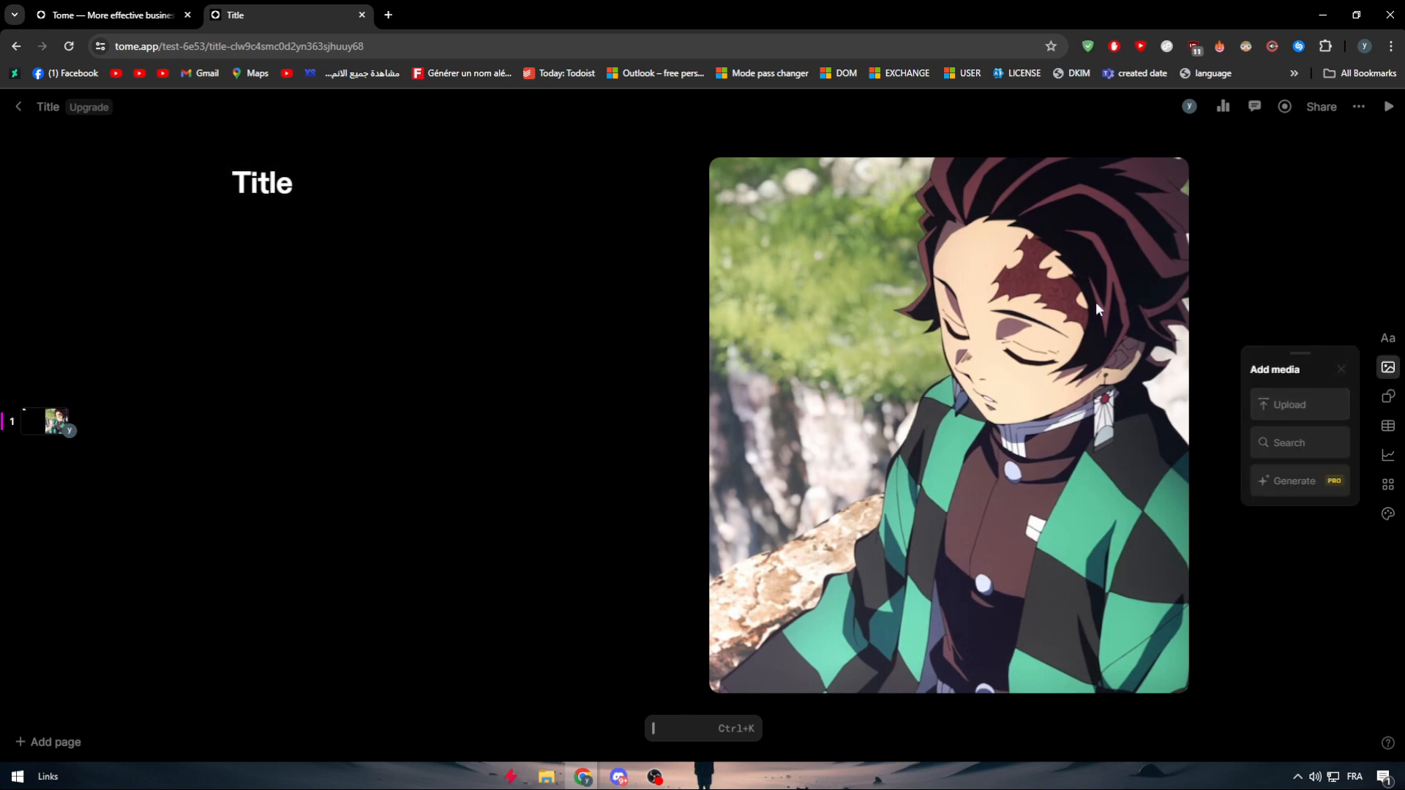
click(1388, 396)
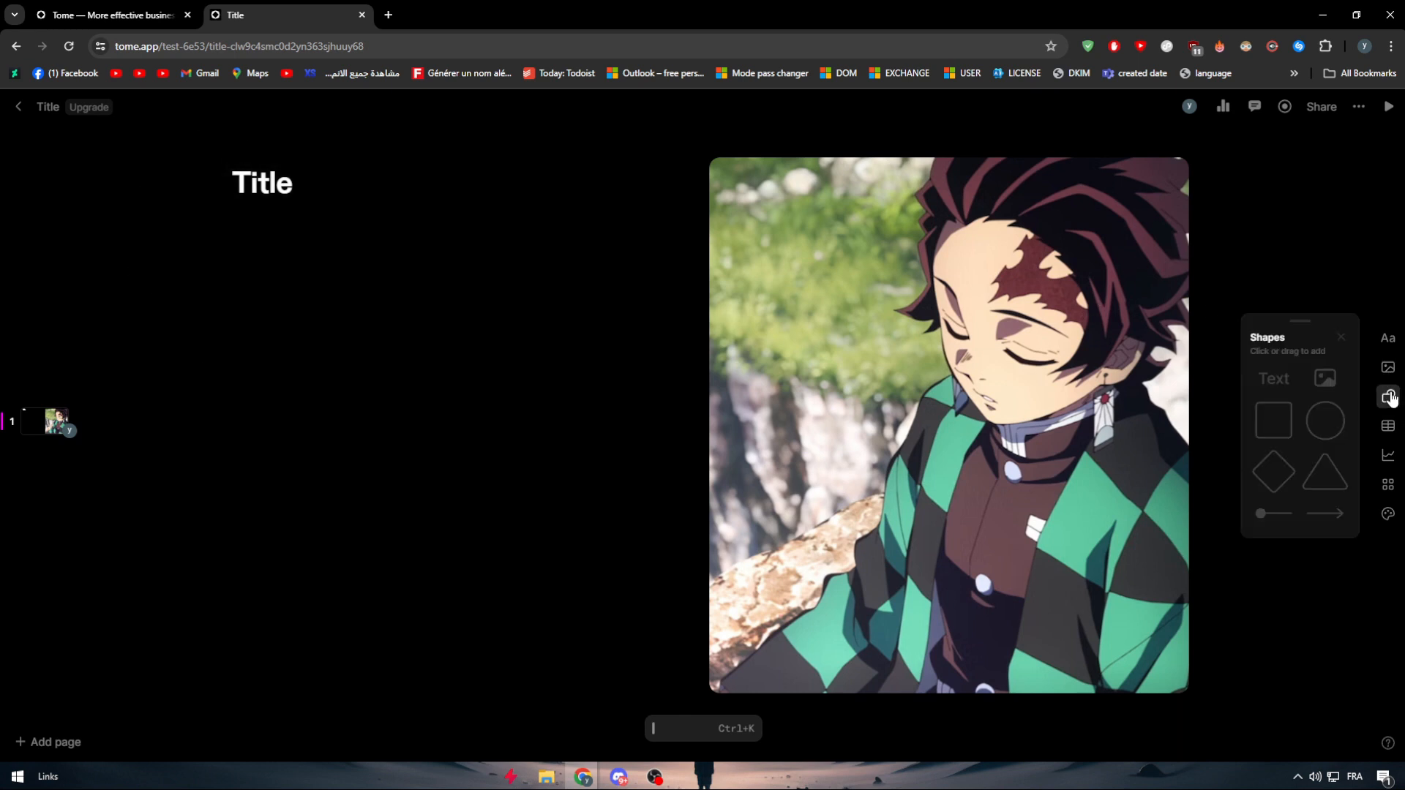
click(1270, 410)
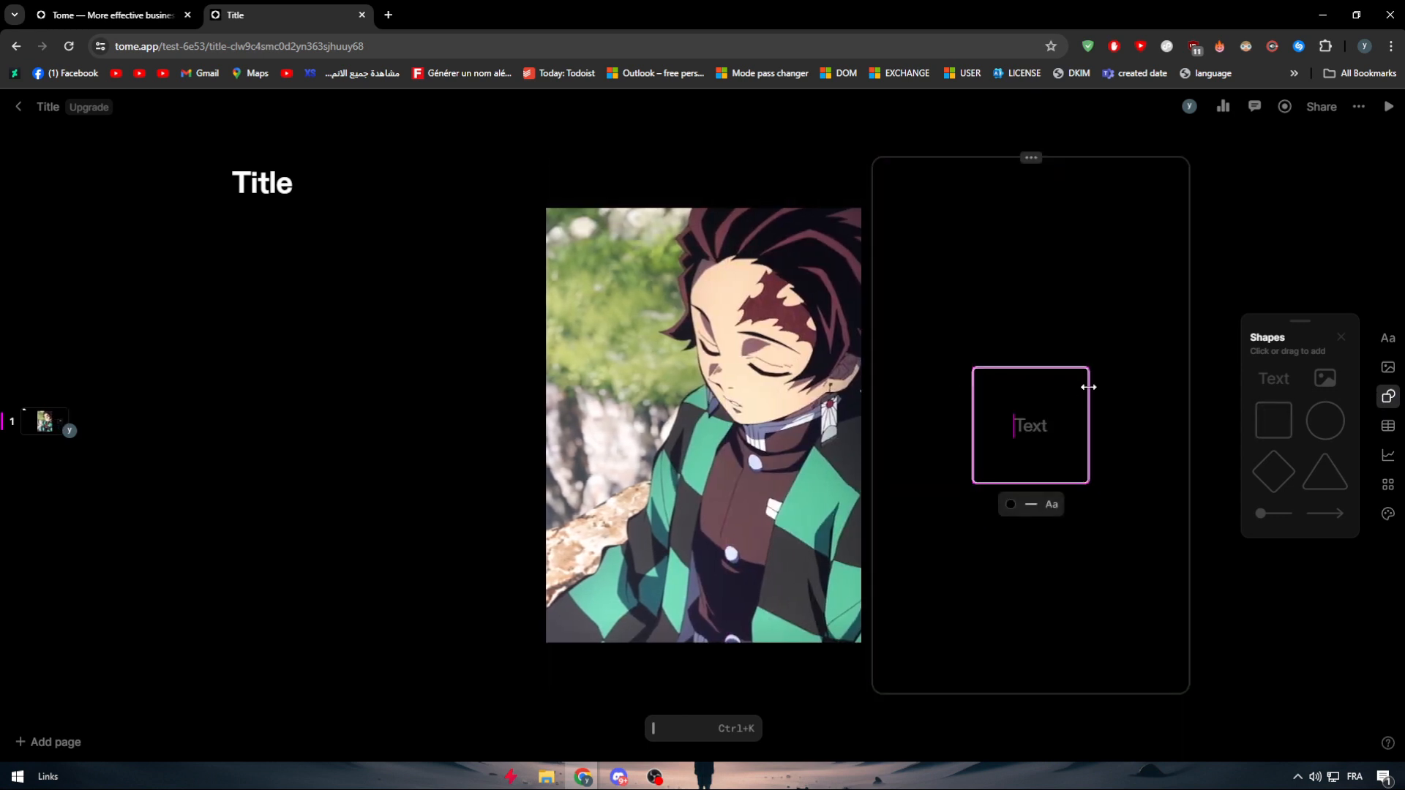
drag(1088, 383, 1174, 370)
drag(973, 367, 981, 273)
Move the square shape over the Title tile and resize its width to span most of that tile.
drag(1137, 410, 410, 442)
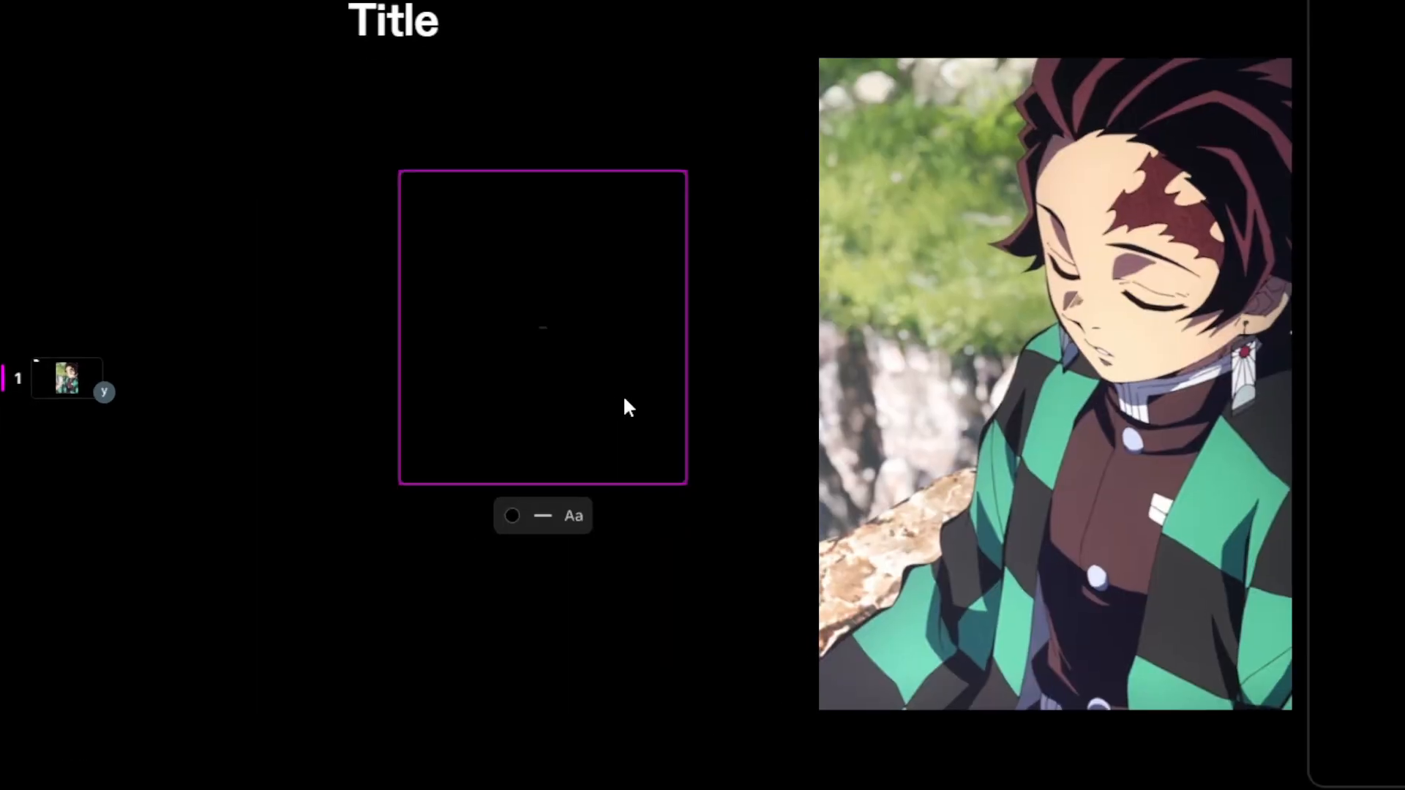
drag(685, 366, 507, 360)
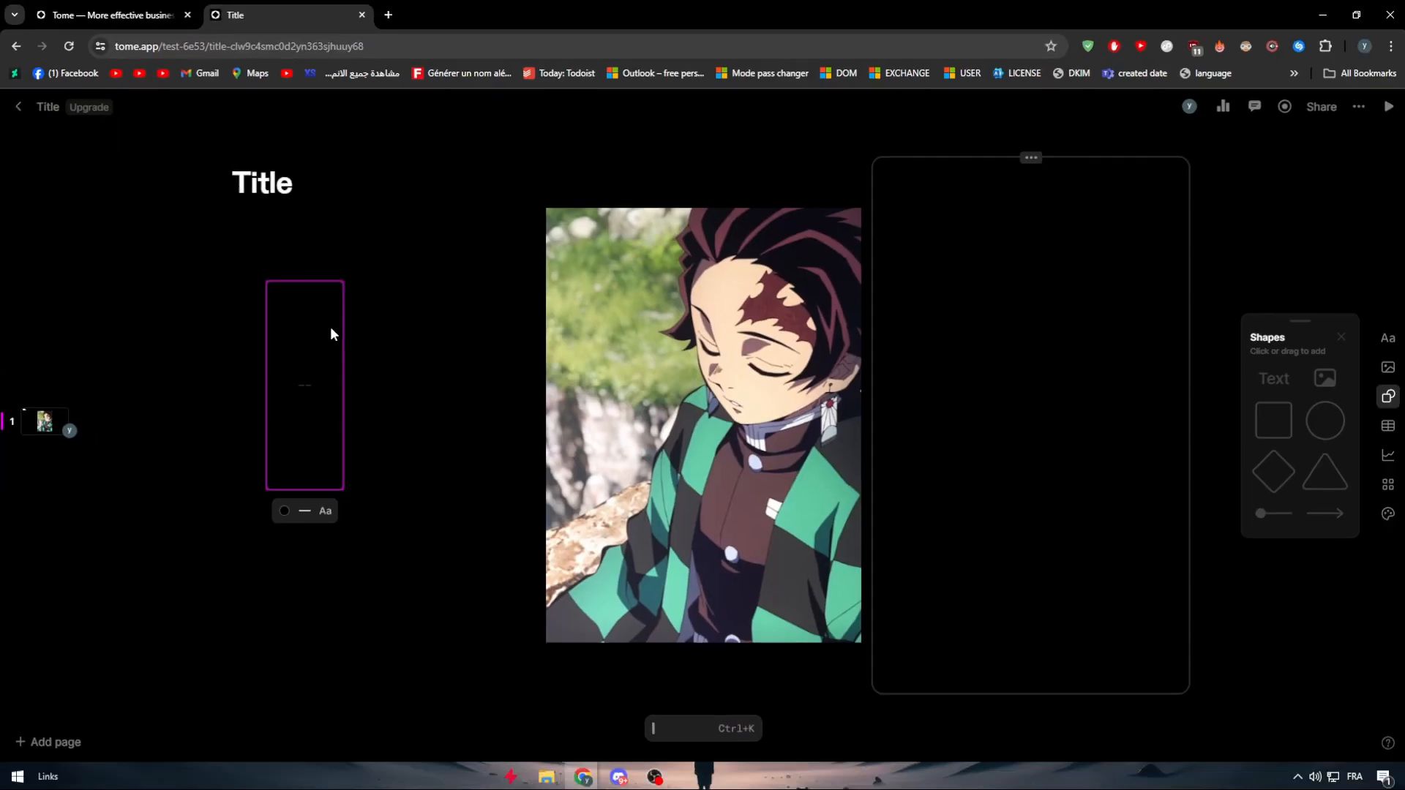
drag(346, 467, 488, 473)
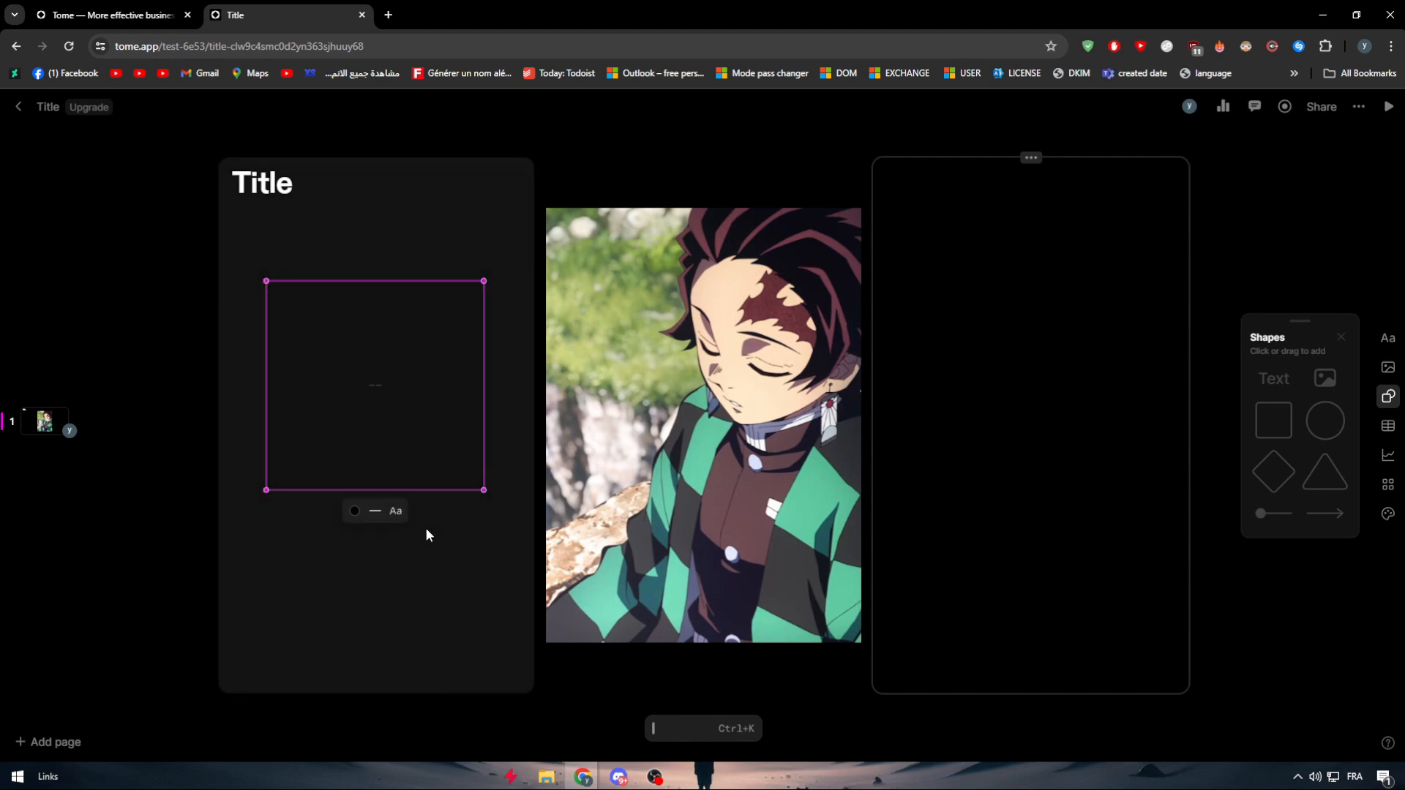
right_click(419, 496)
click(410, 447)
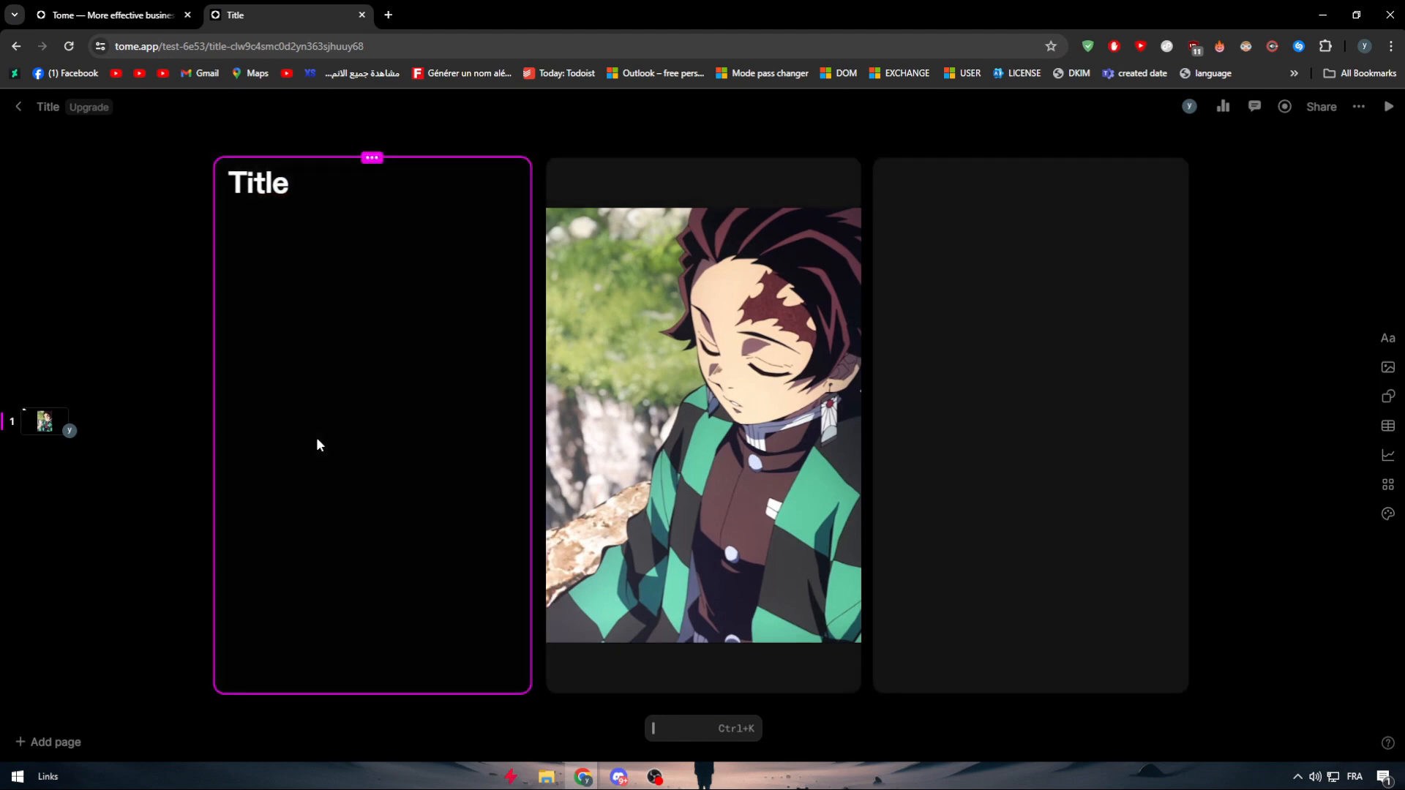
Move the image tile ahead of the Title tile, and view the image's media settings.
drag(693, 382, 512, 377)
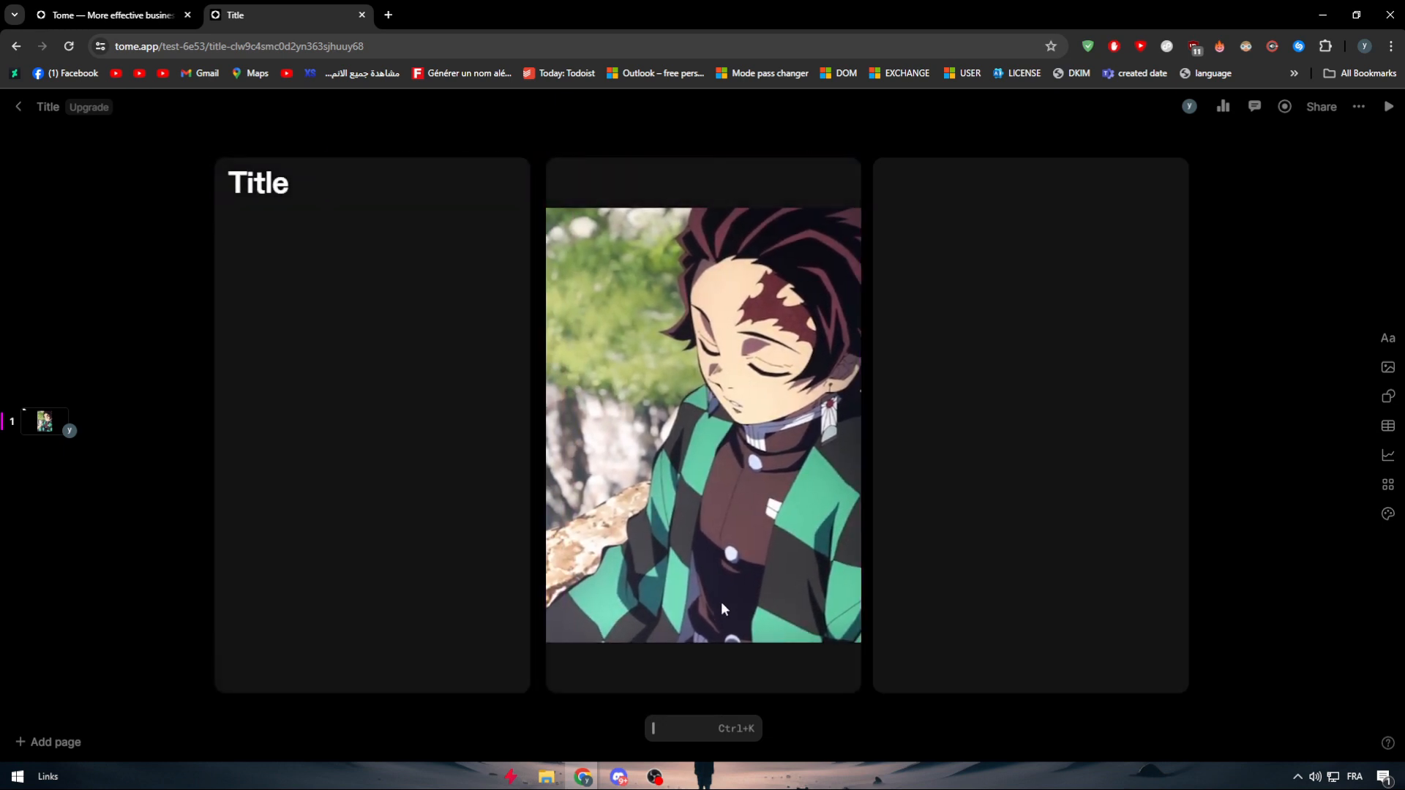
drag(722, 601, 397, 568)
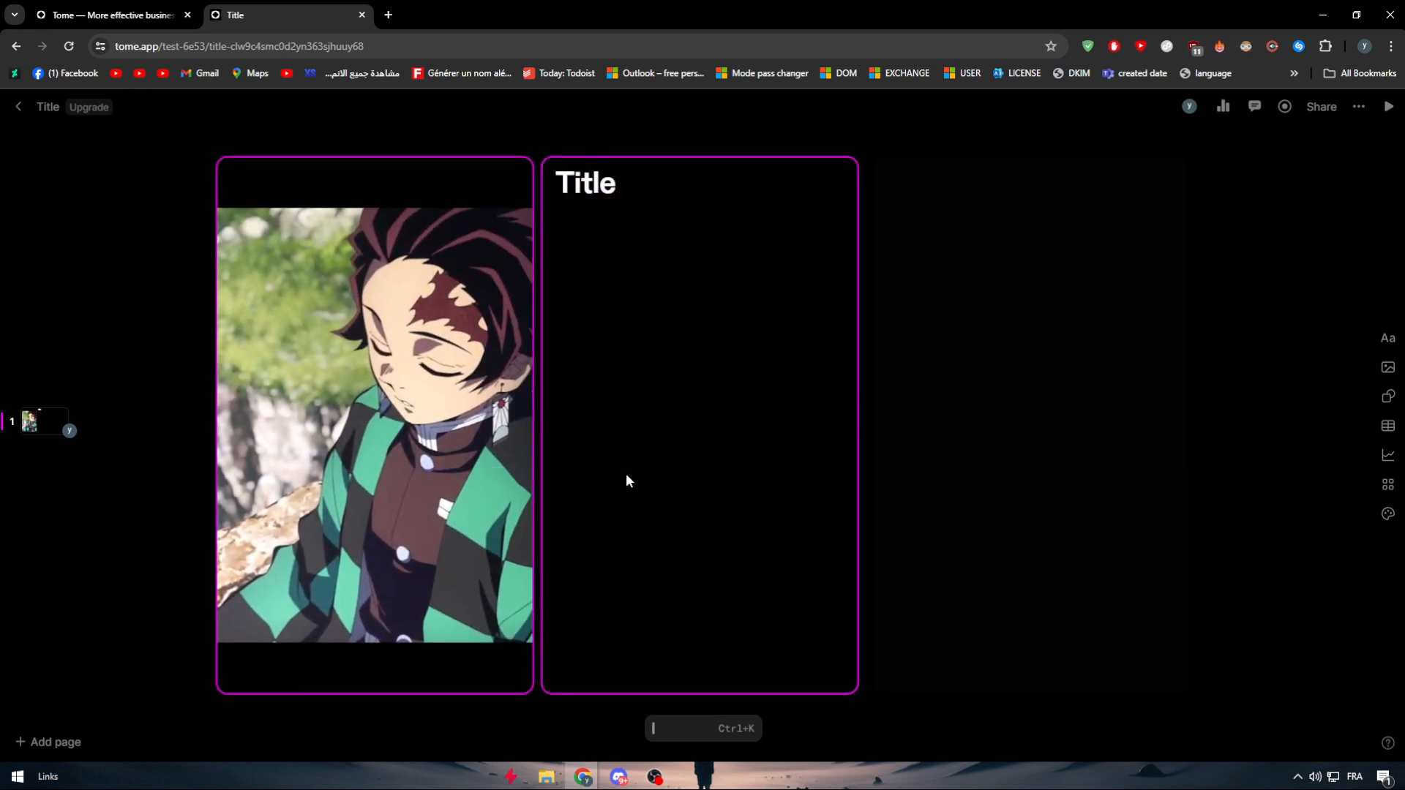
click(381, 164)
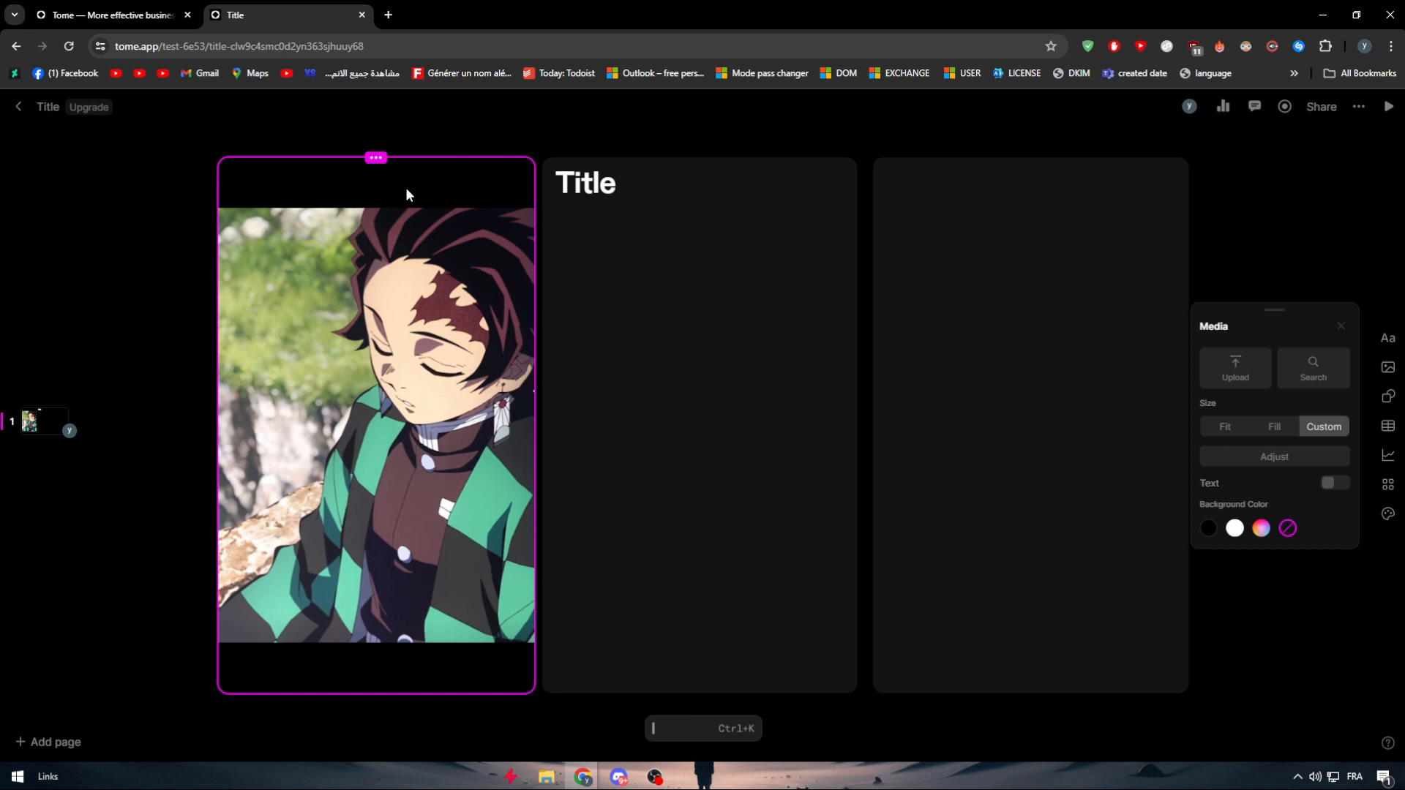
click(1285, 670)
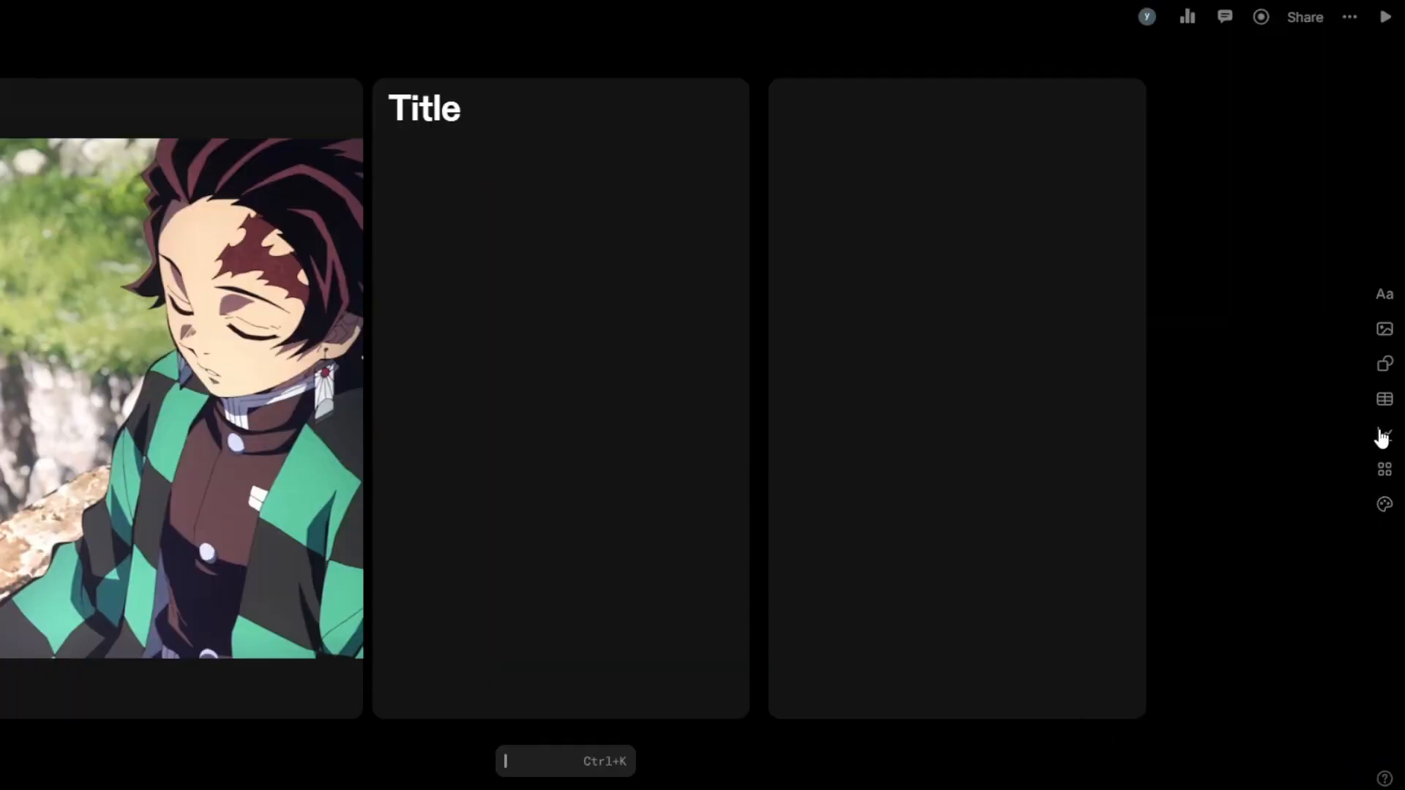
Add a column chart as the last tile, after the empty tile.
click(1387, 457)
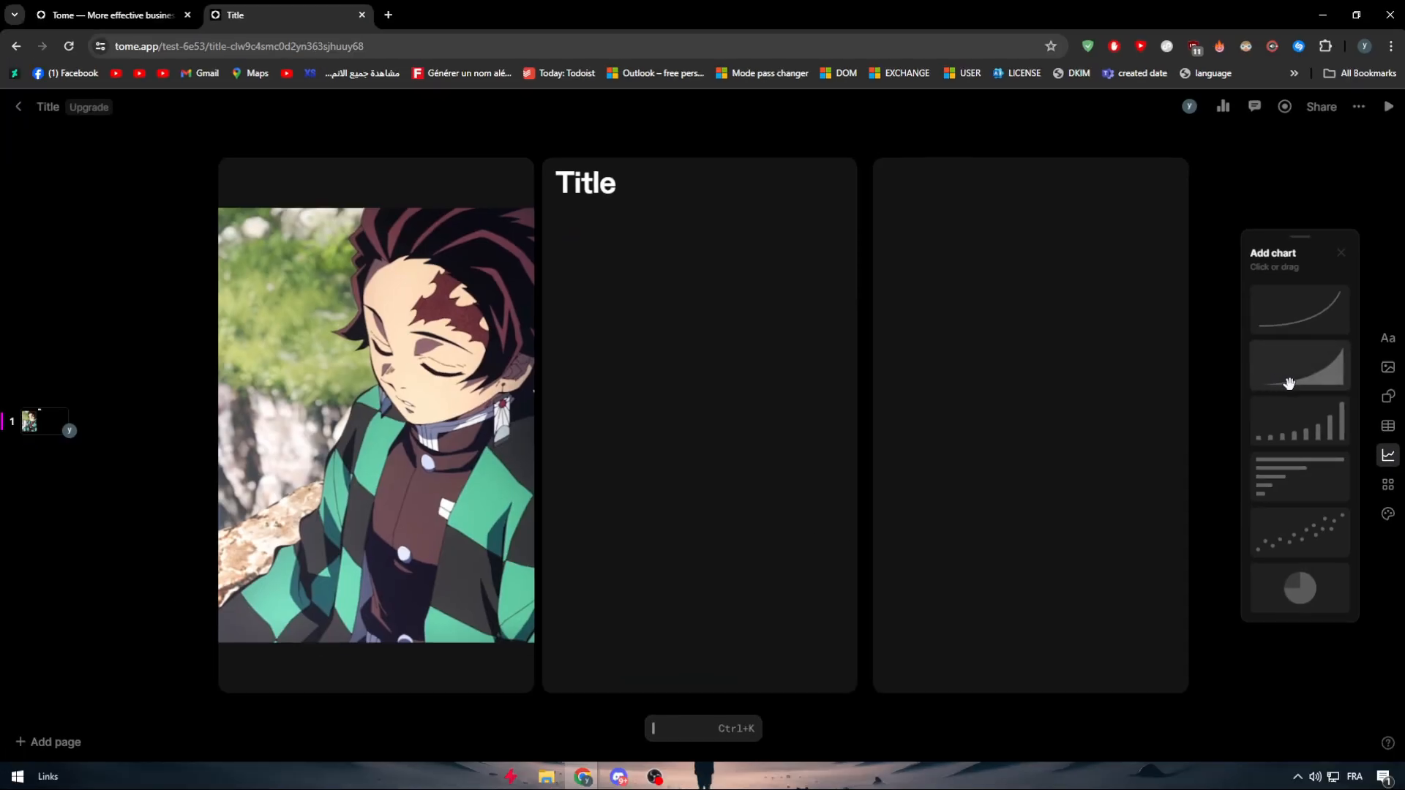
click(1249, 366)
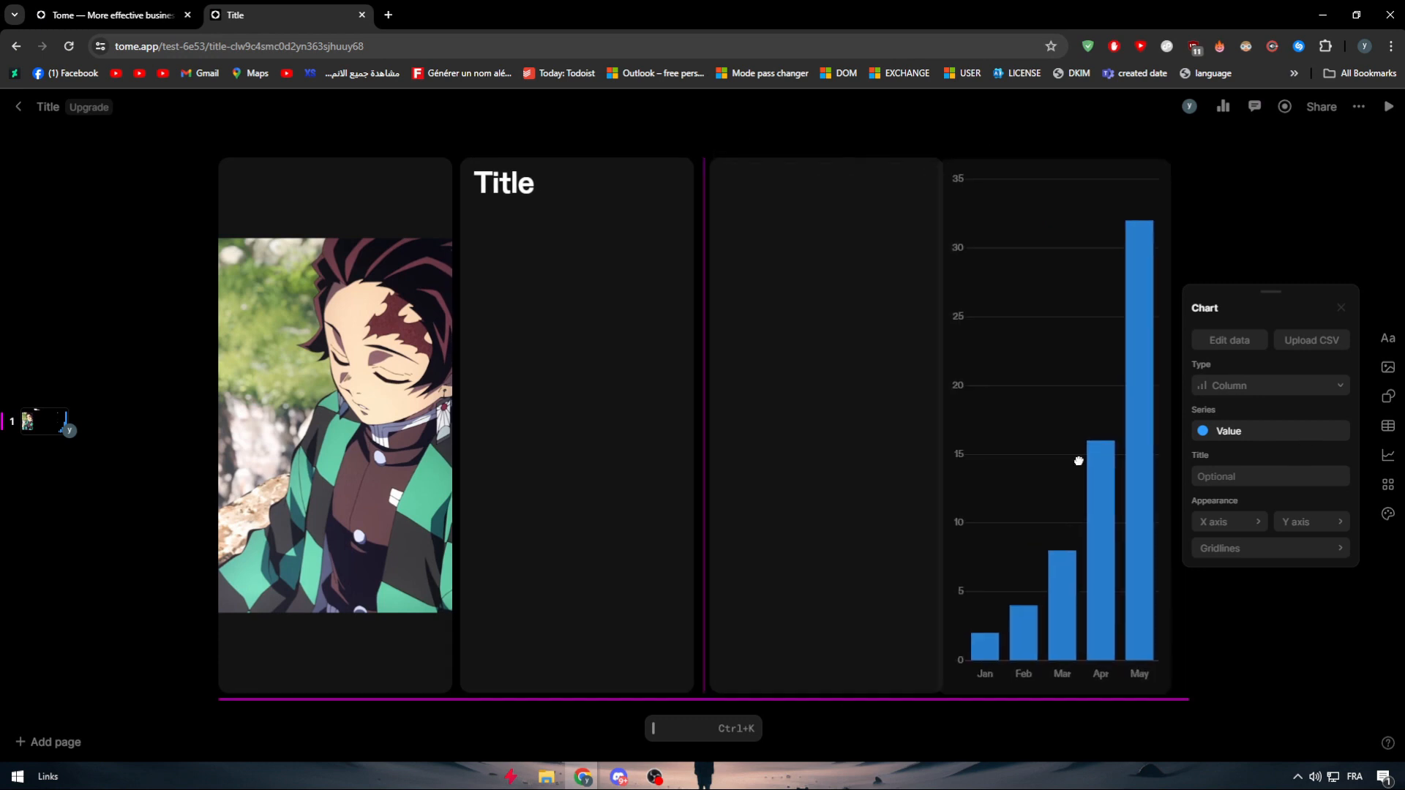
click(1254, 252)
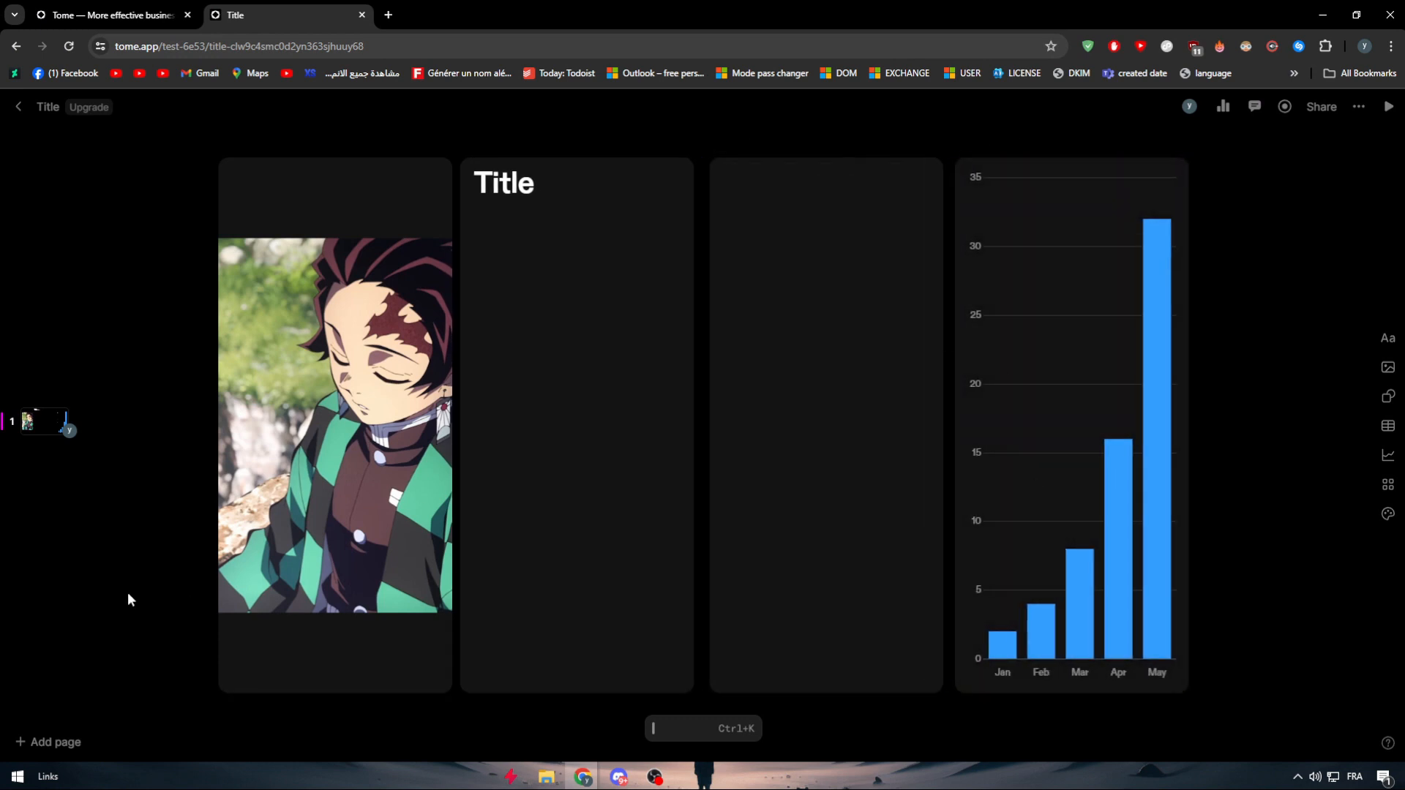
Examine the column chart's settings, including the axis and gridline options, and close them.
click(1136, 545)
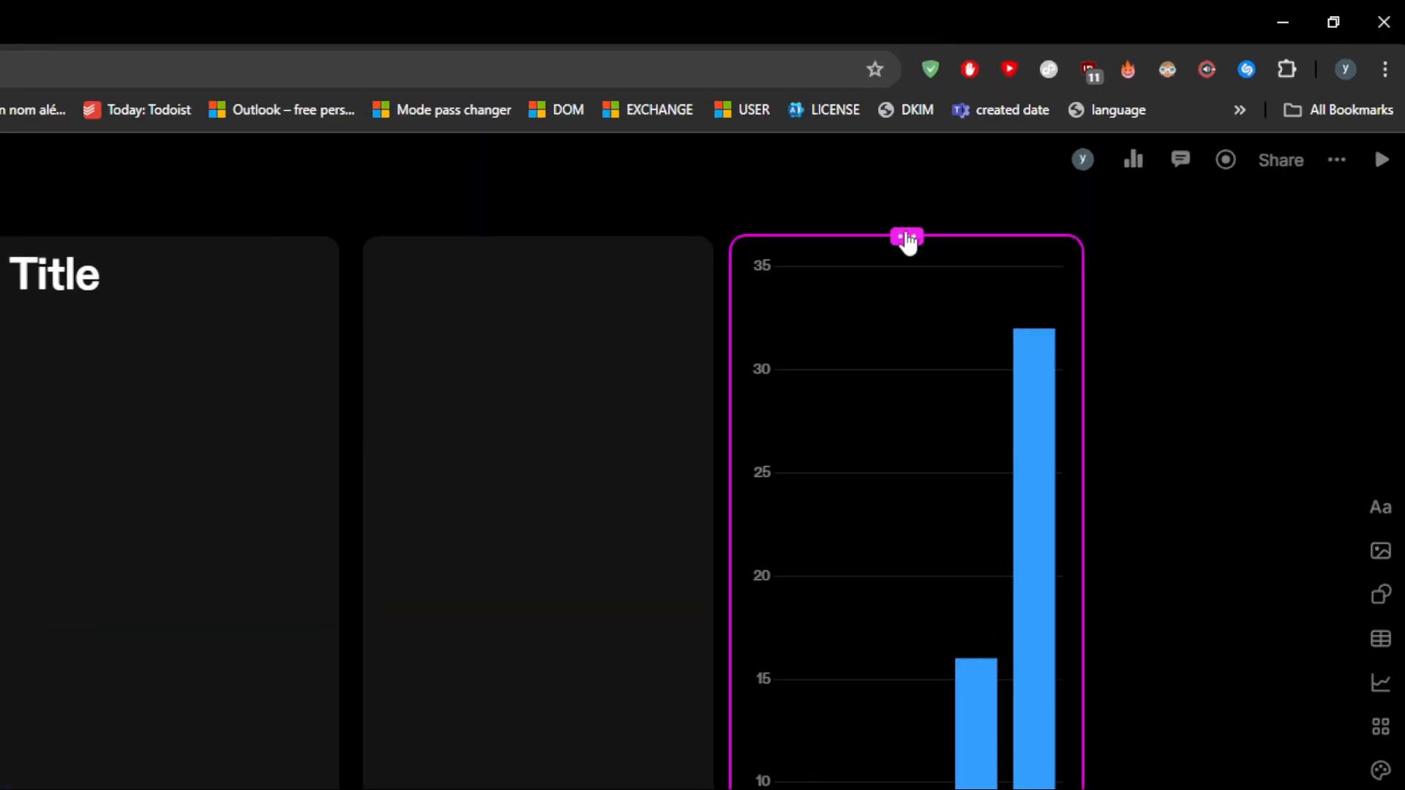
click(1072, 158)
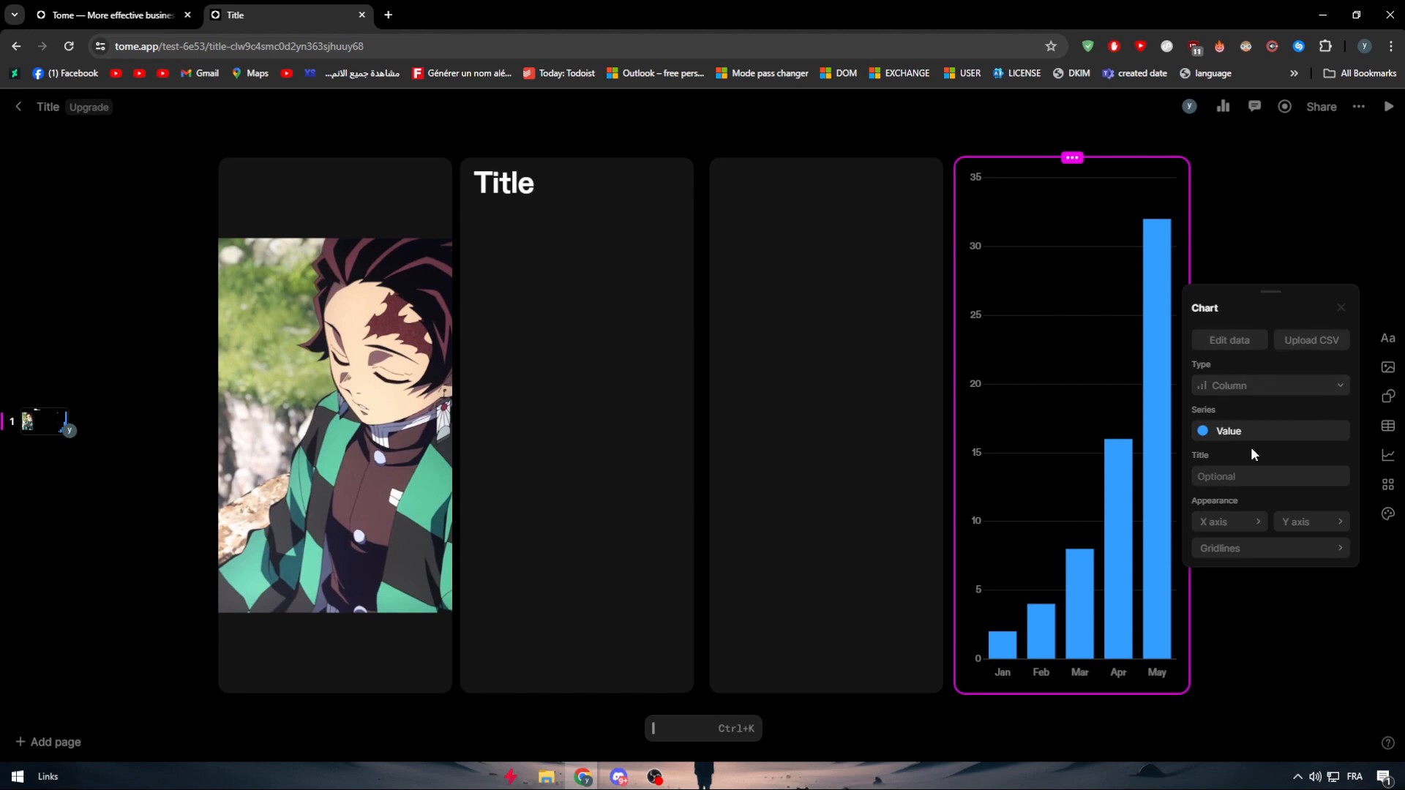
click(1168, 765)
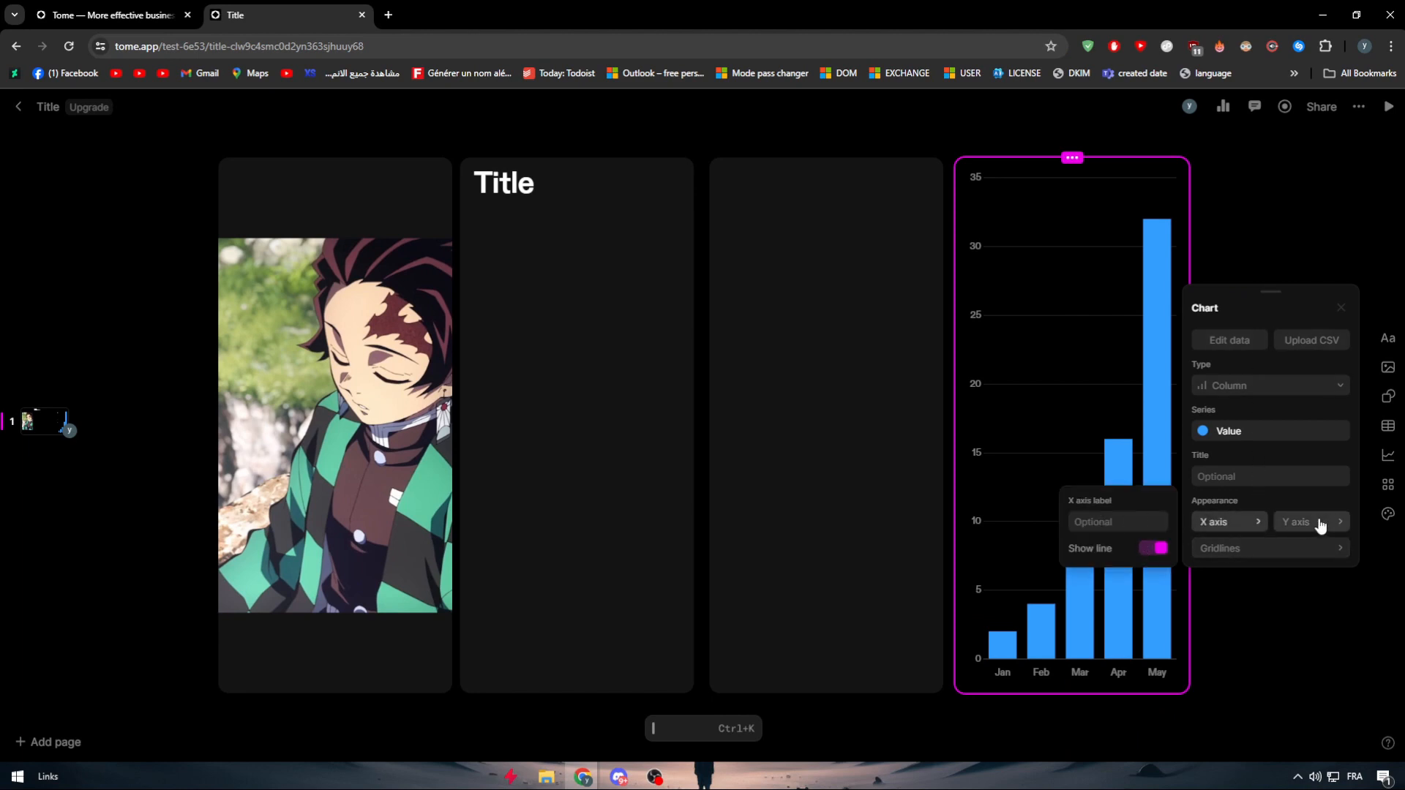
click(1262, 548)
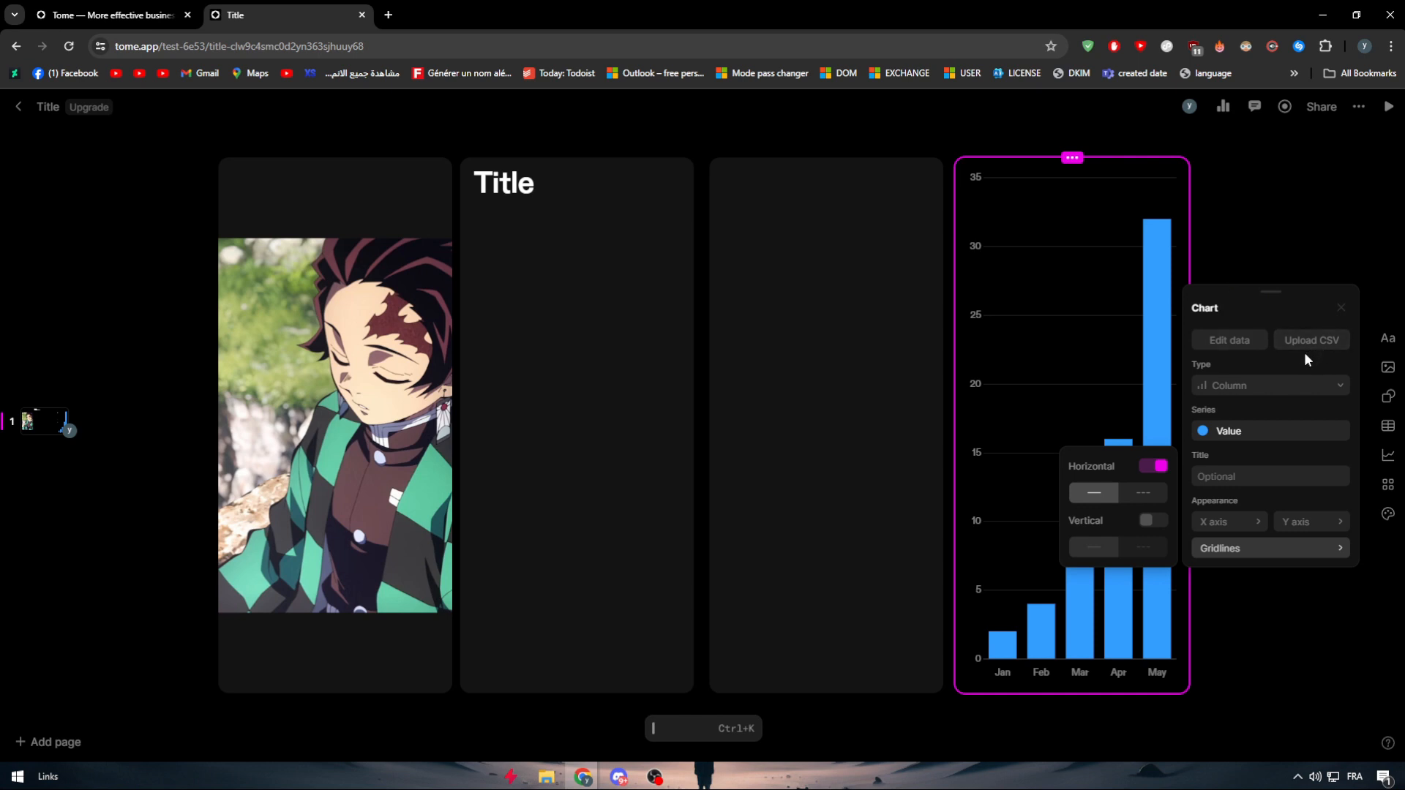
click(1207, 217)
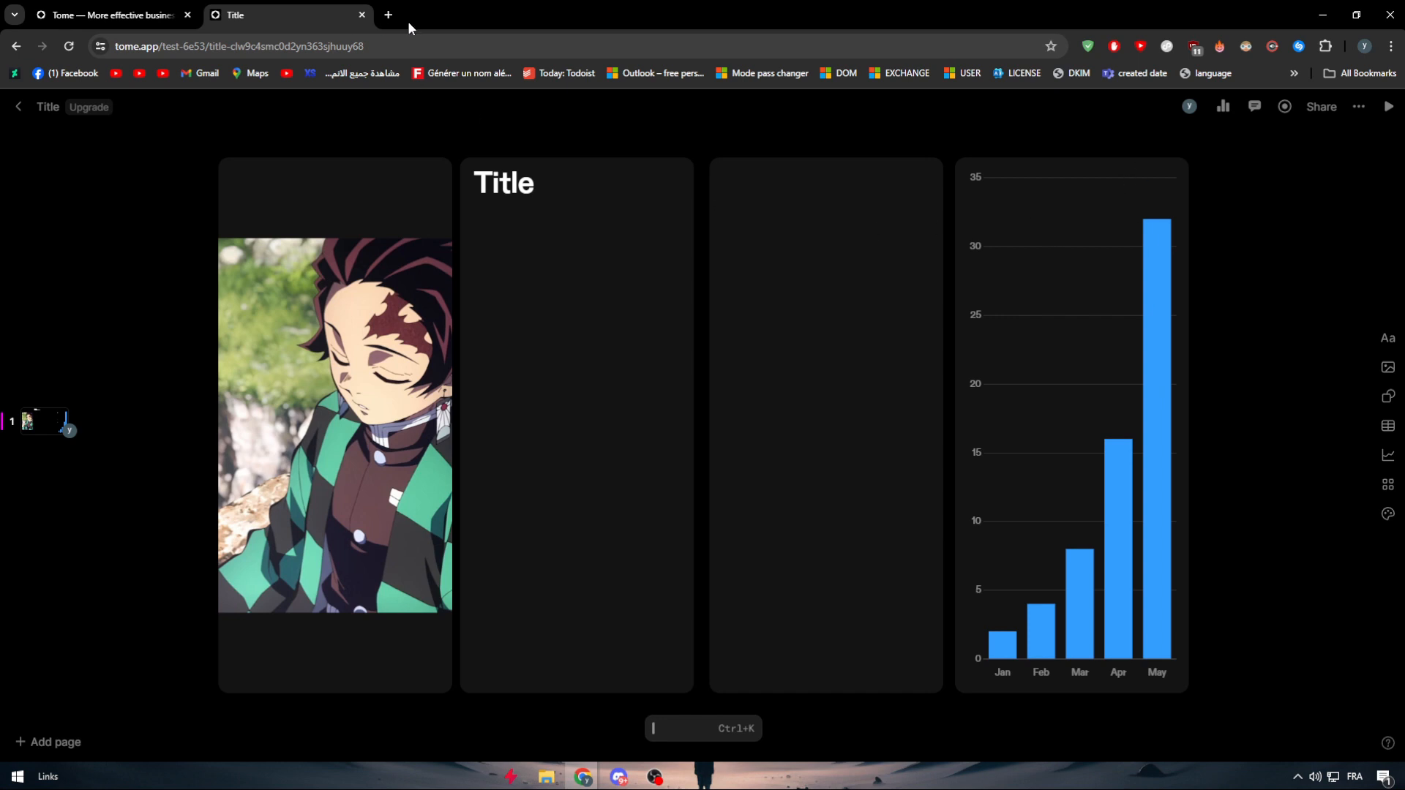
Locate Sheets among the Google apps from a new browser tab, and return to the Tome presentation.
click(389, 15)
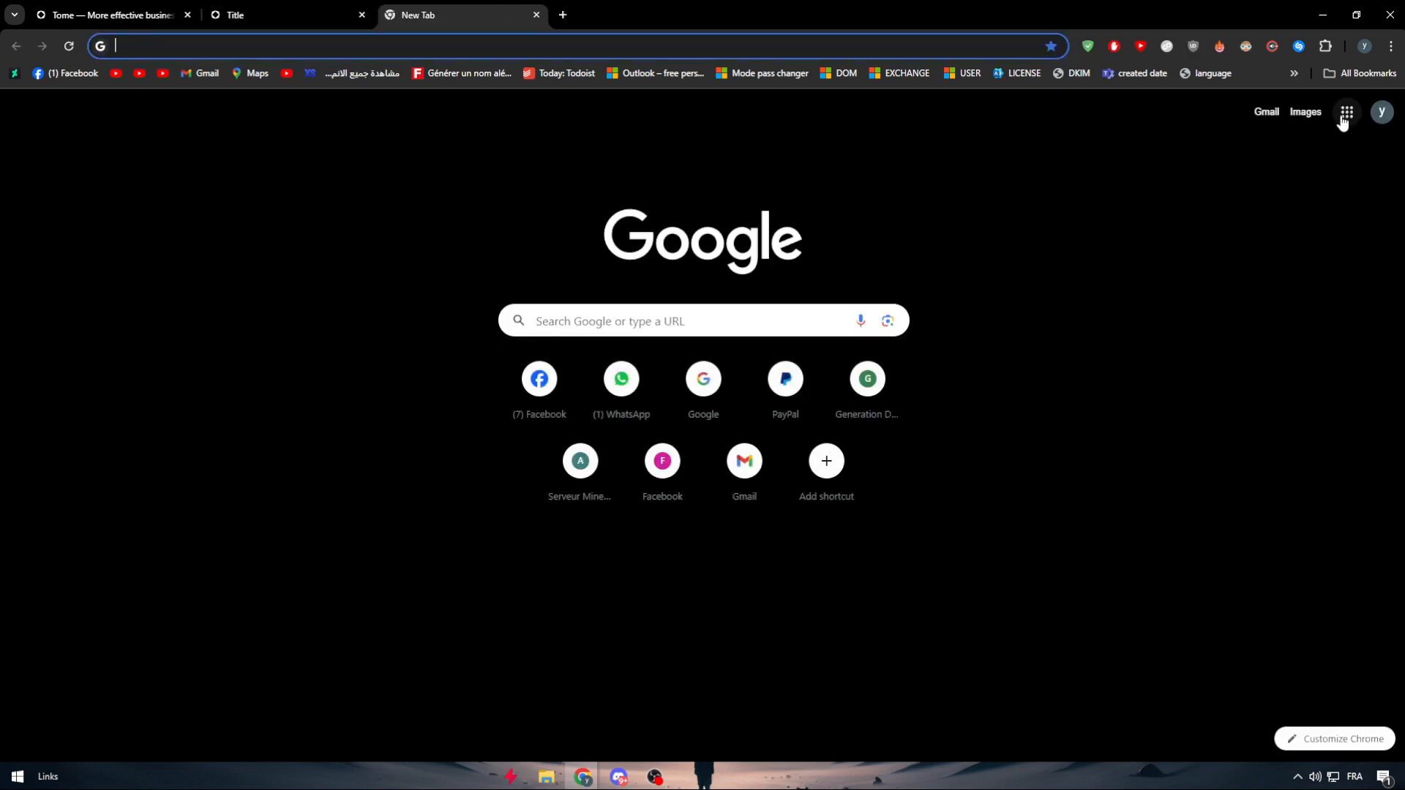
click(1345, 113)
scroll(1271, 323, down, 5)
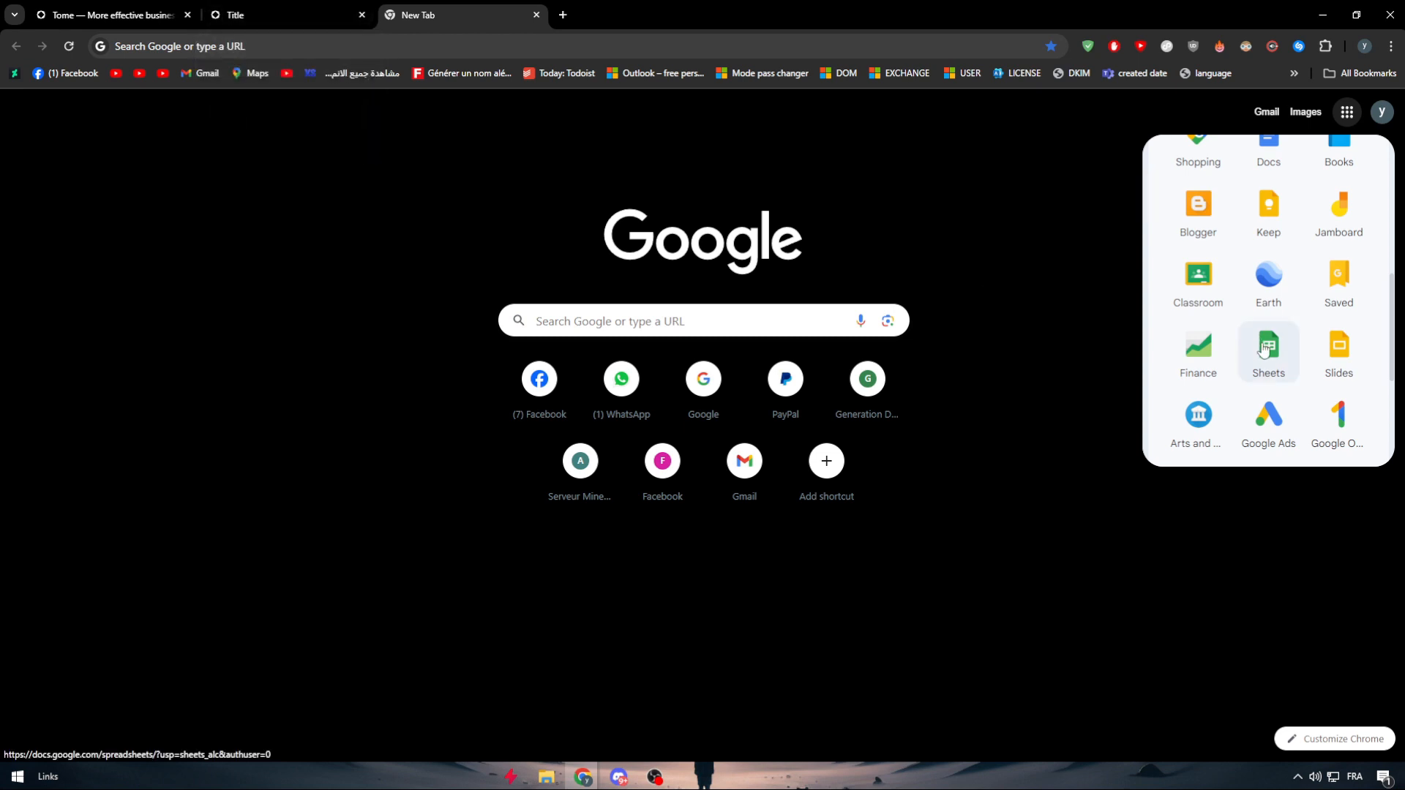
click(285, 14)
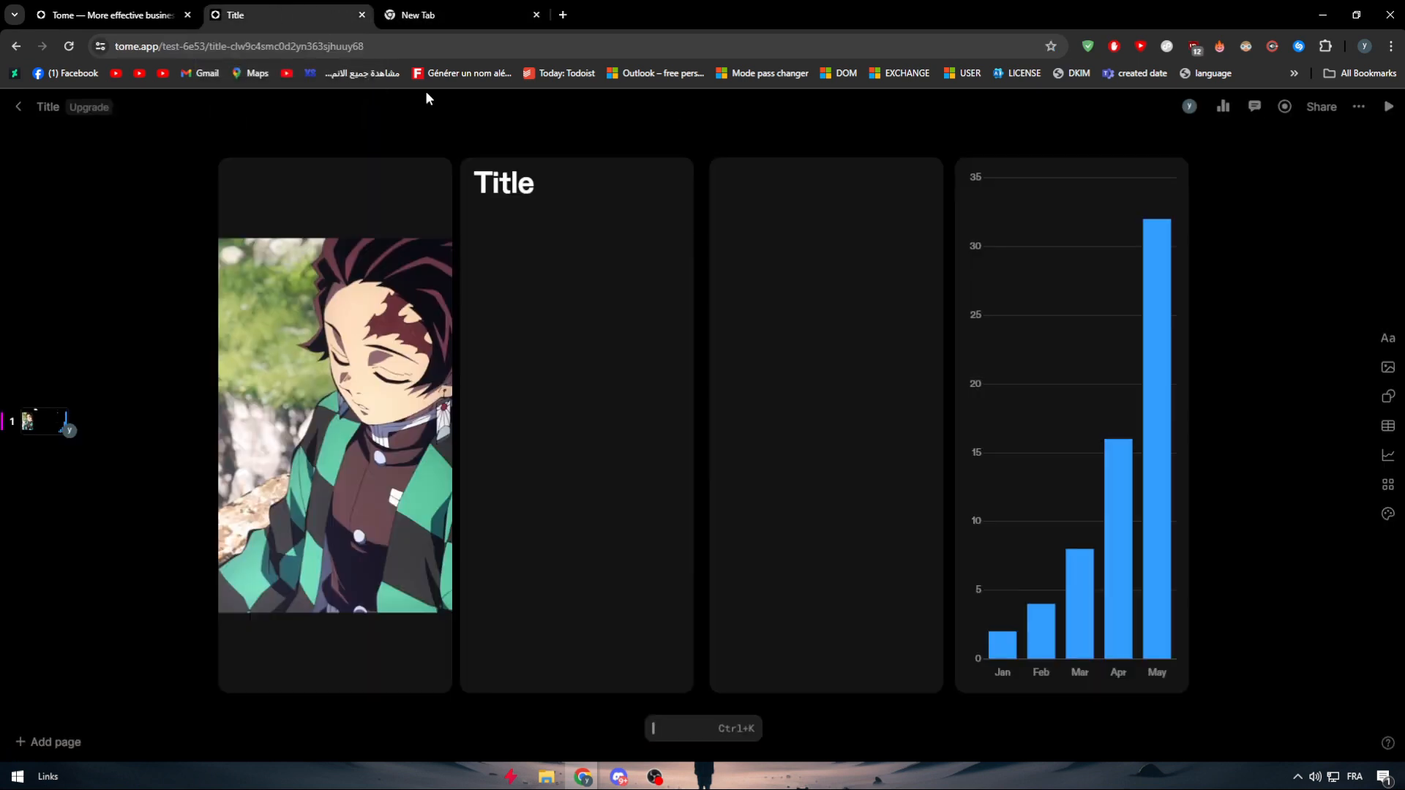
Add a GIPHY tile between the Title tile and the empty tile, and select its link field.
click(1081, 319)
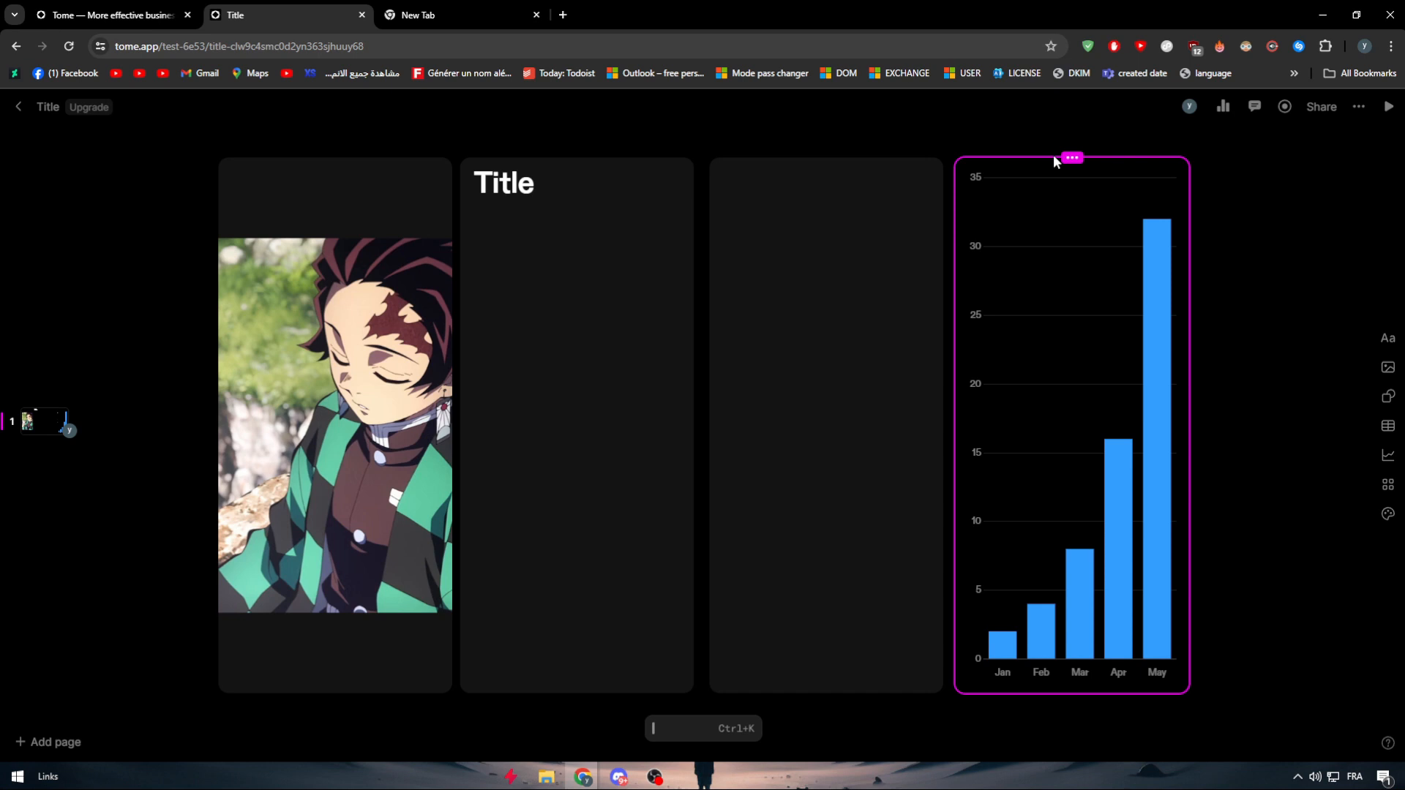
click(1387, 488)
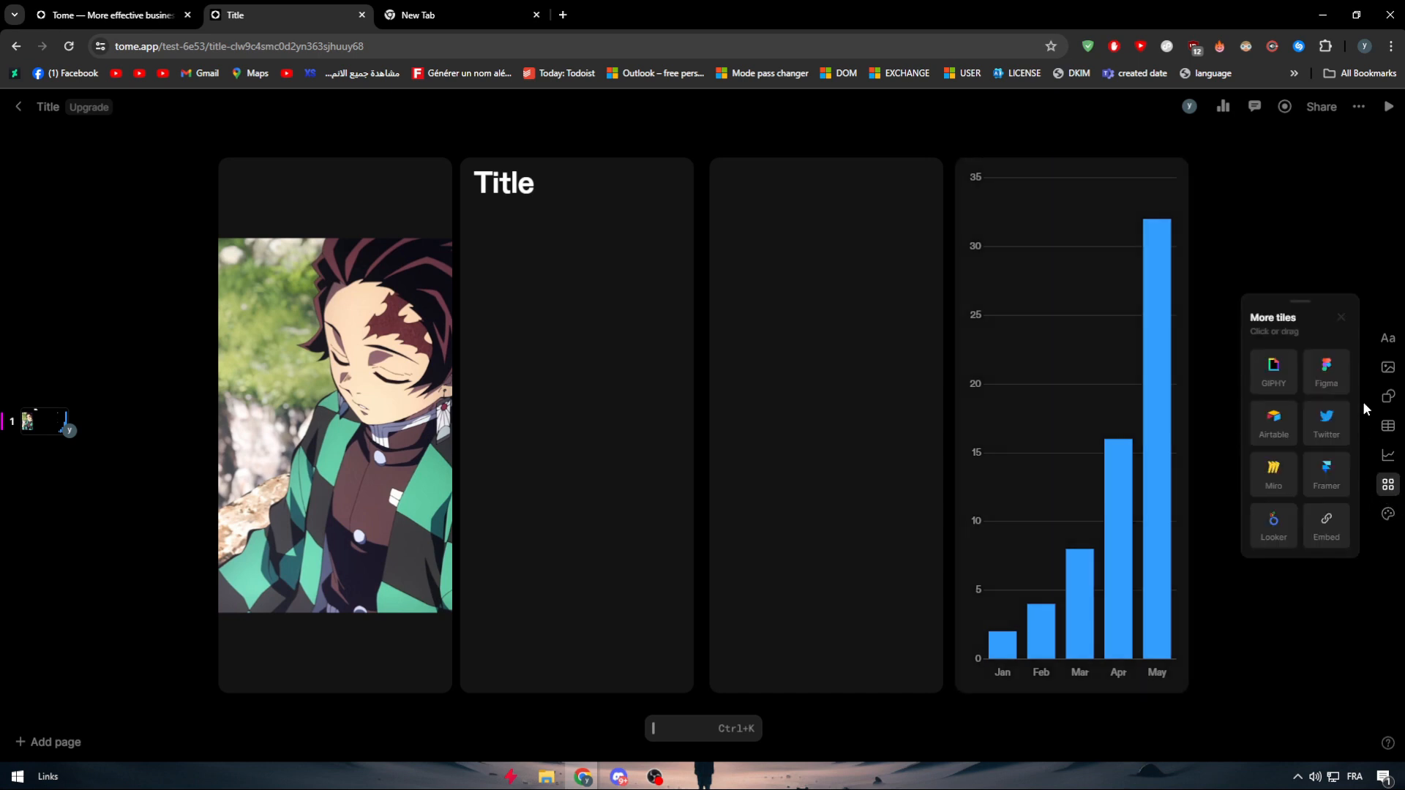
drag(1282, 382, 815, 333)
click(701, 472)
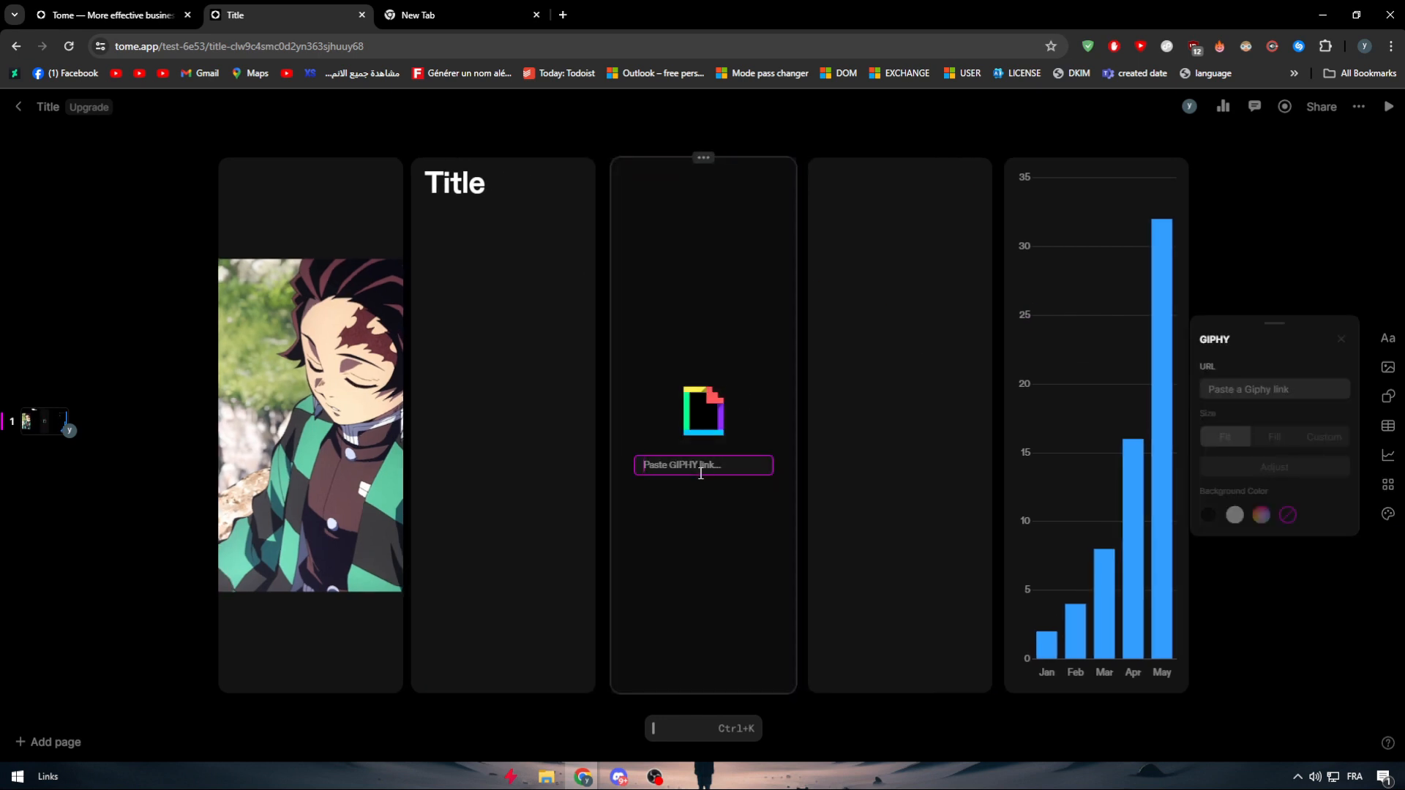
View the additional tile types and the presentation's theme settings, and close them.
click(1388, 484)
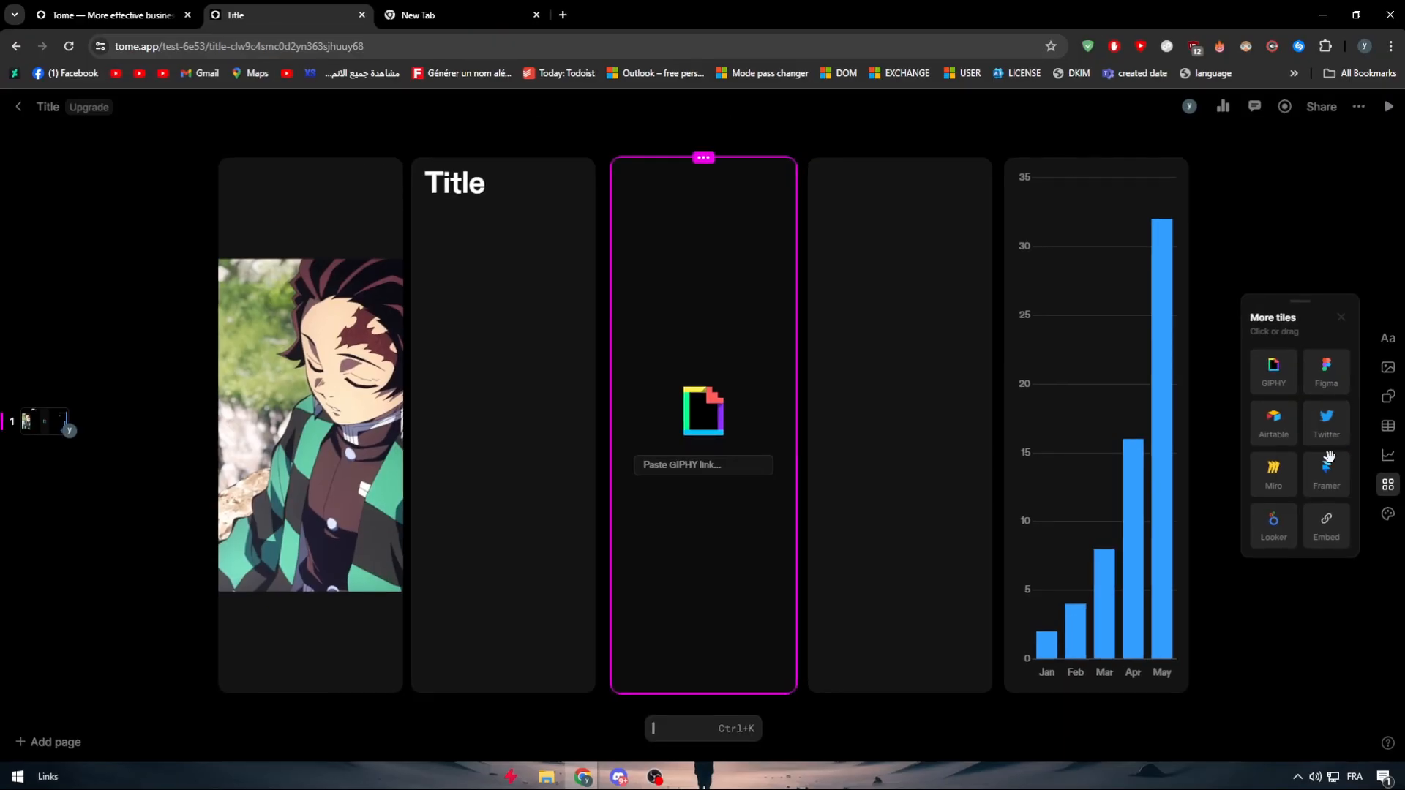
click(1388, 514)
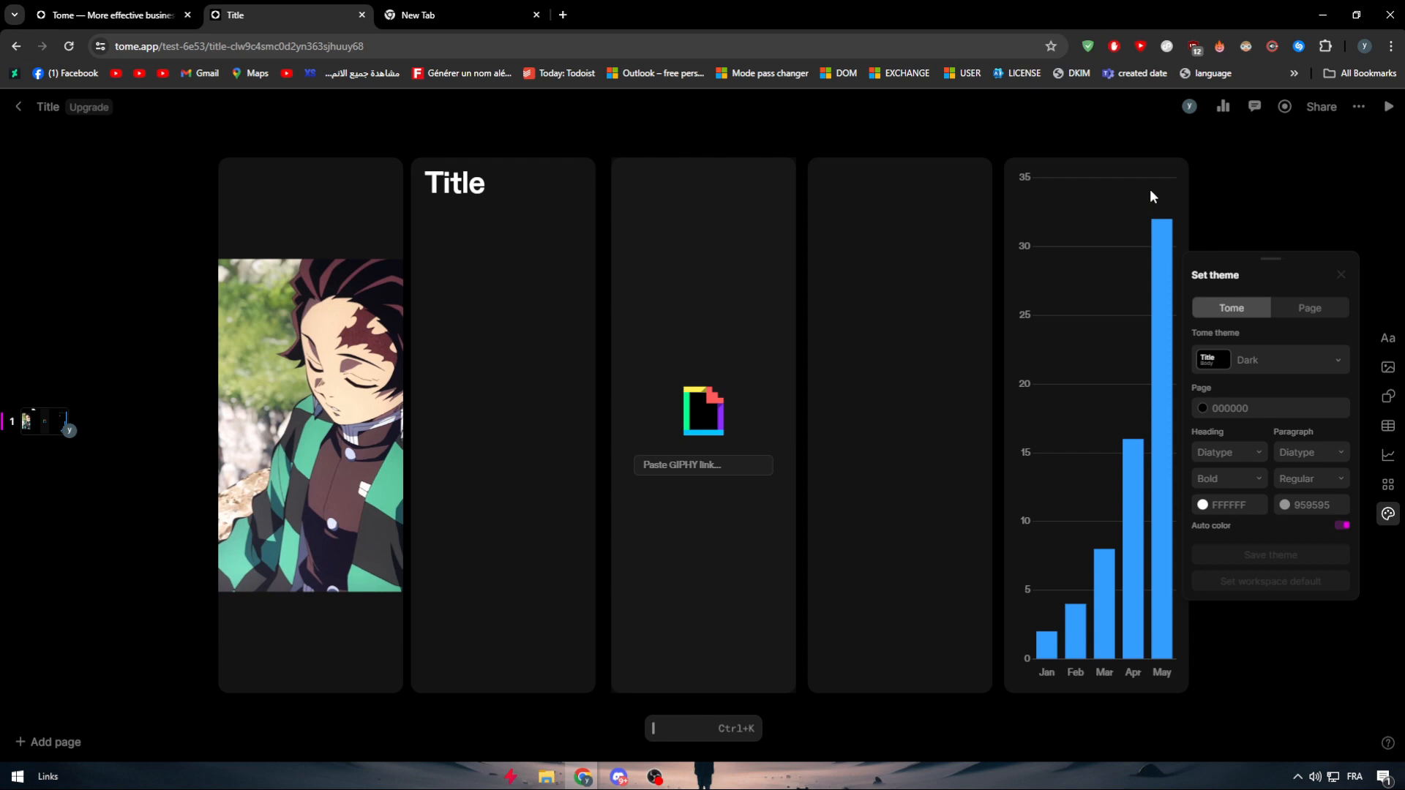
click(1112, 120)
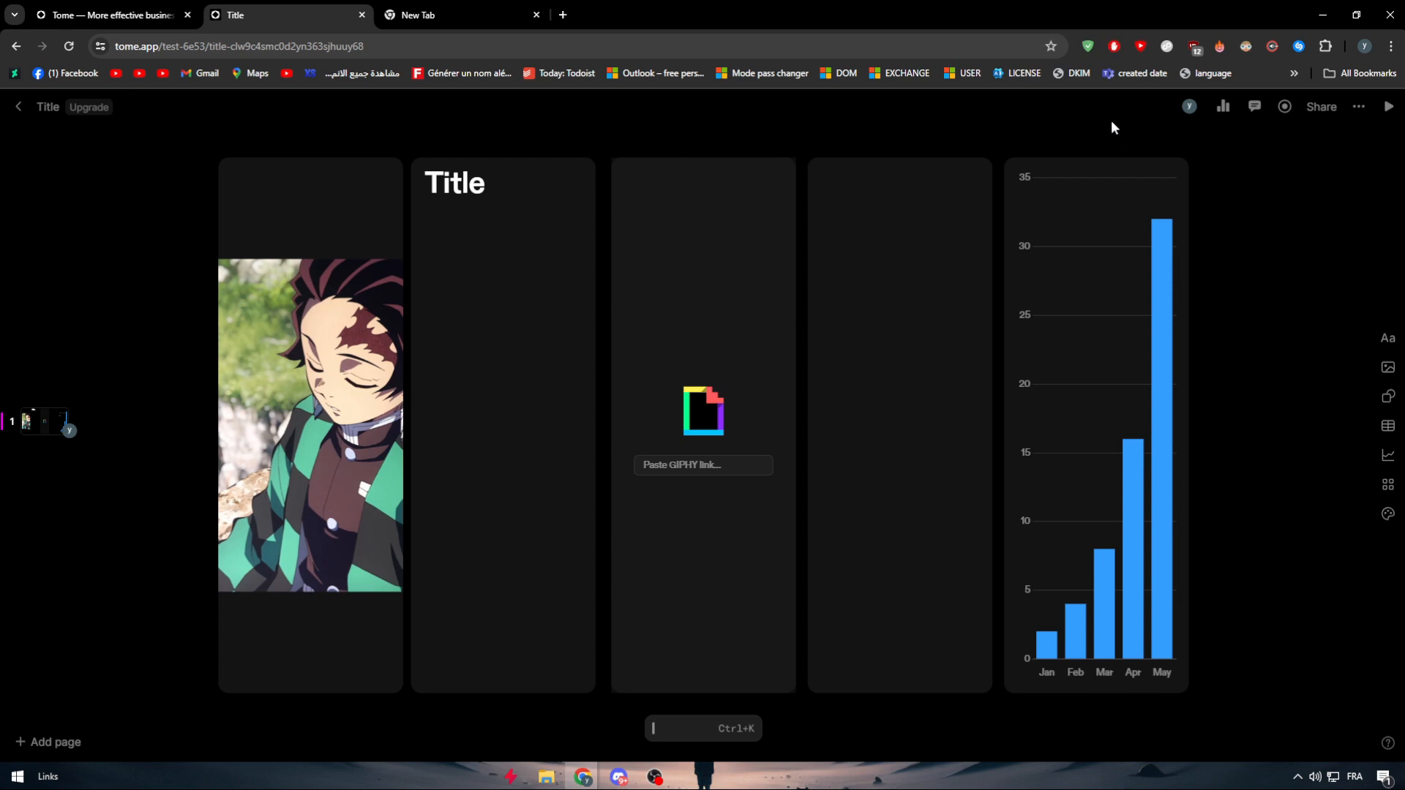
Try the Light, Moss and Ocean themes on the whole presentation.
click(1388, 513)
click(1285, 375)
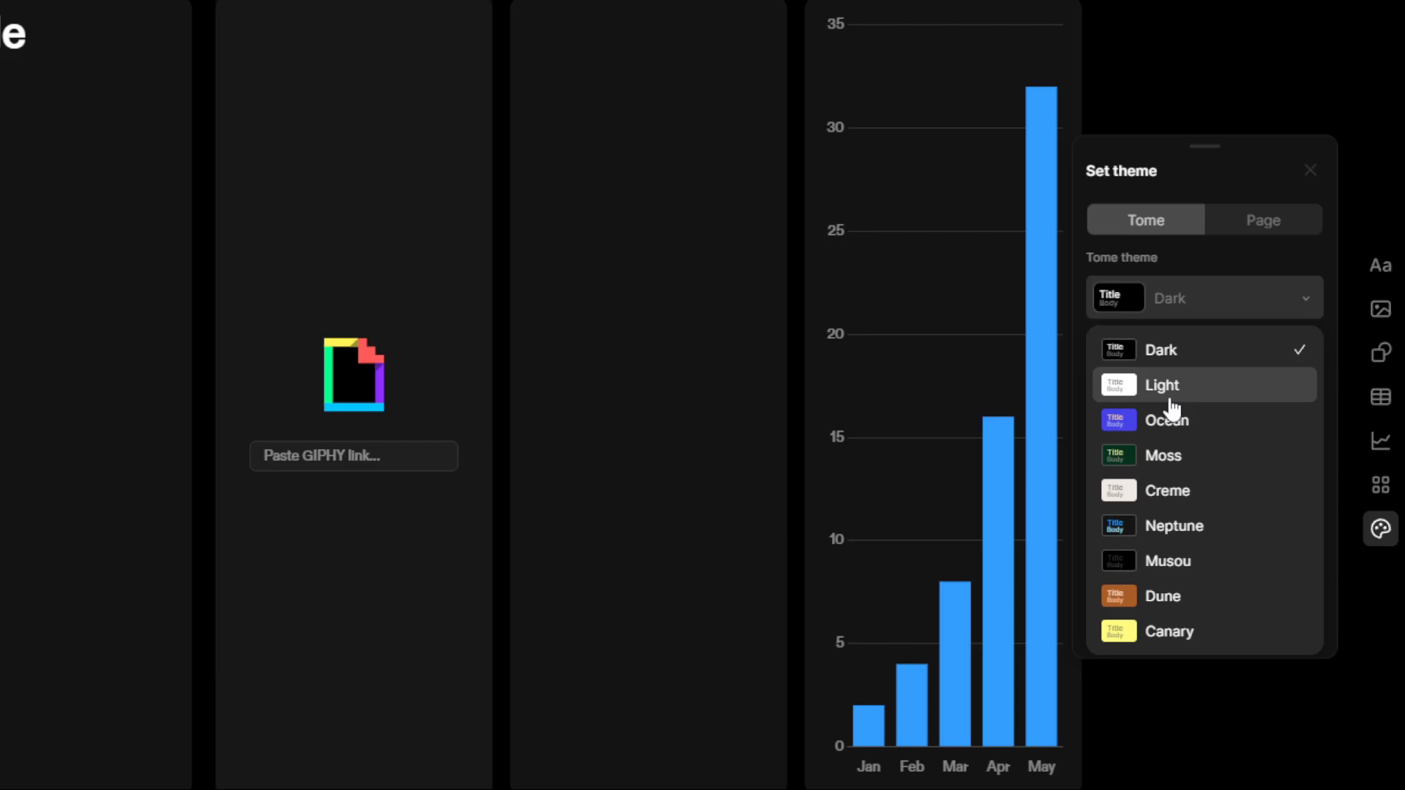
click(1245, 421)
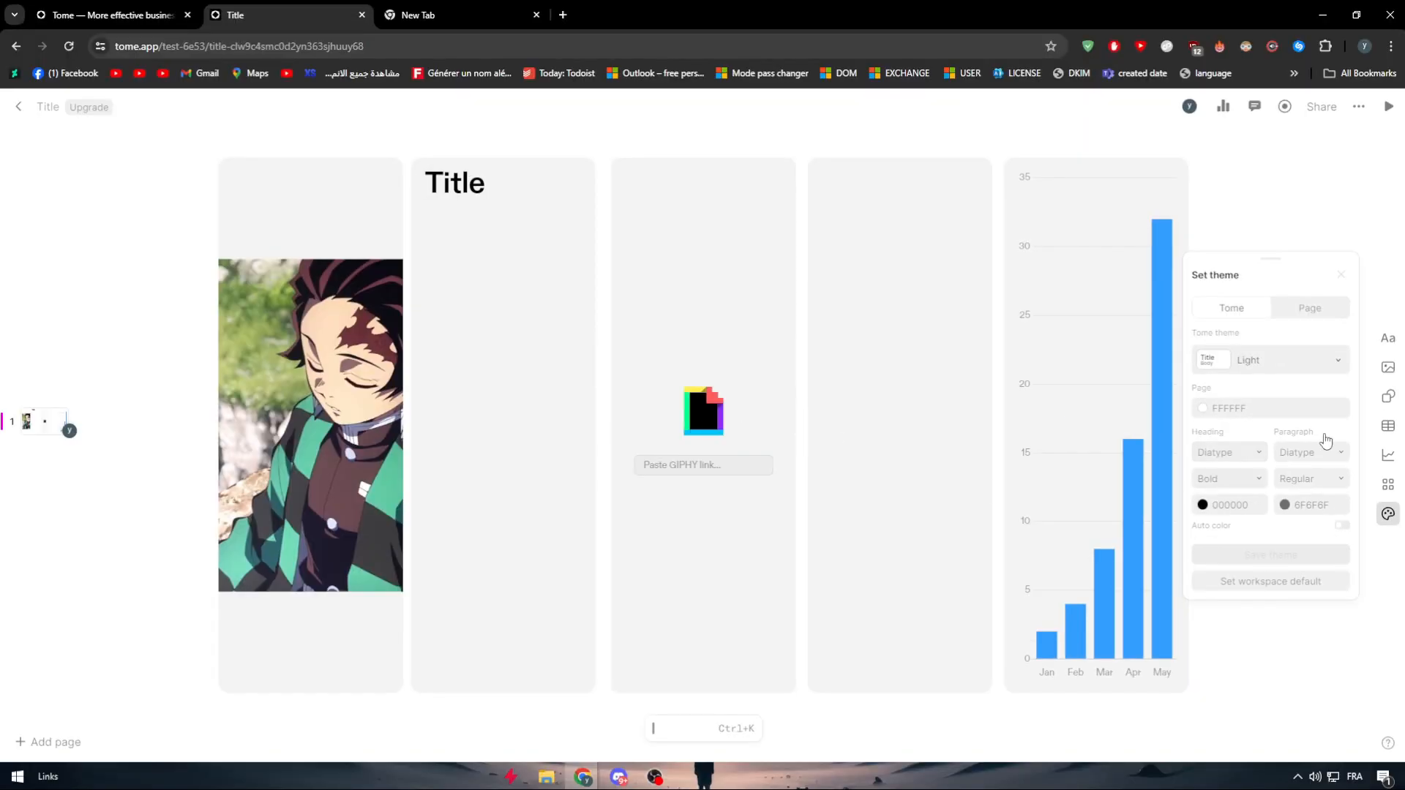
click(1310, 358)
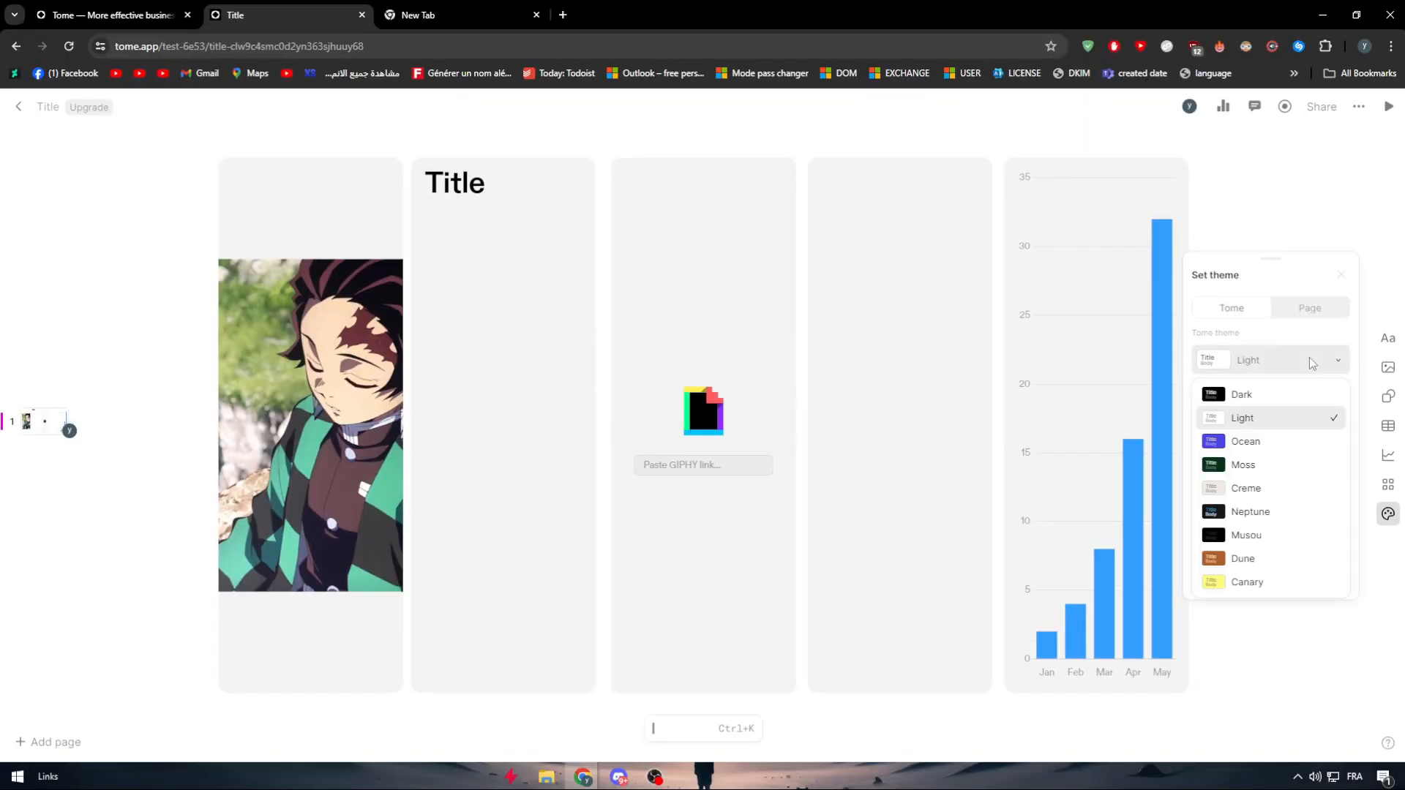
click(1250, 462)
click(1275, 359)
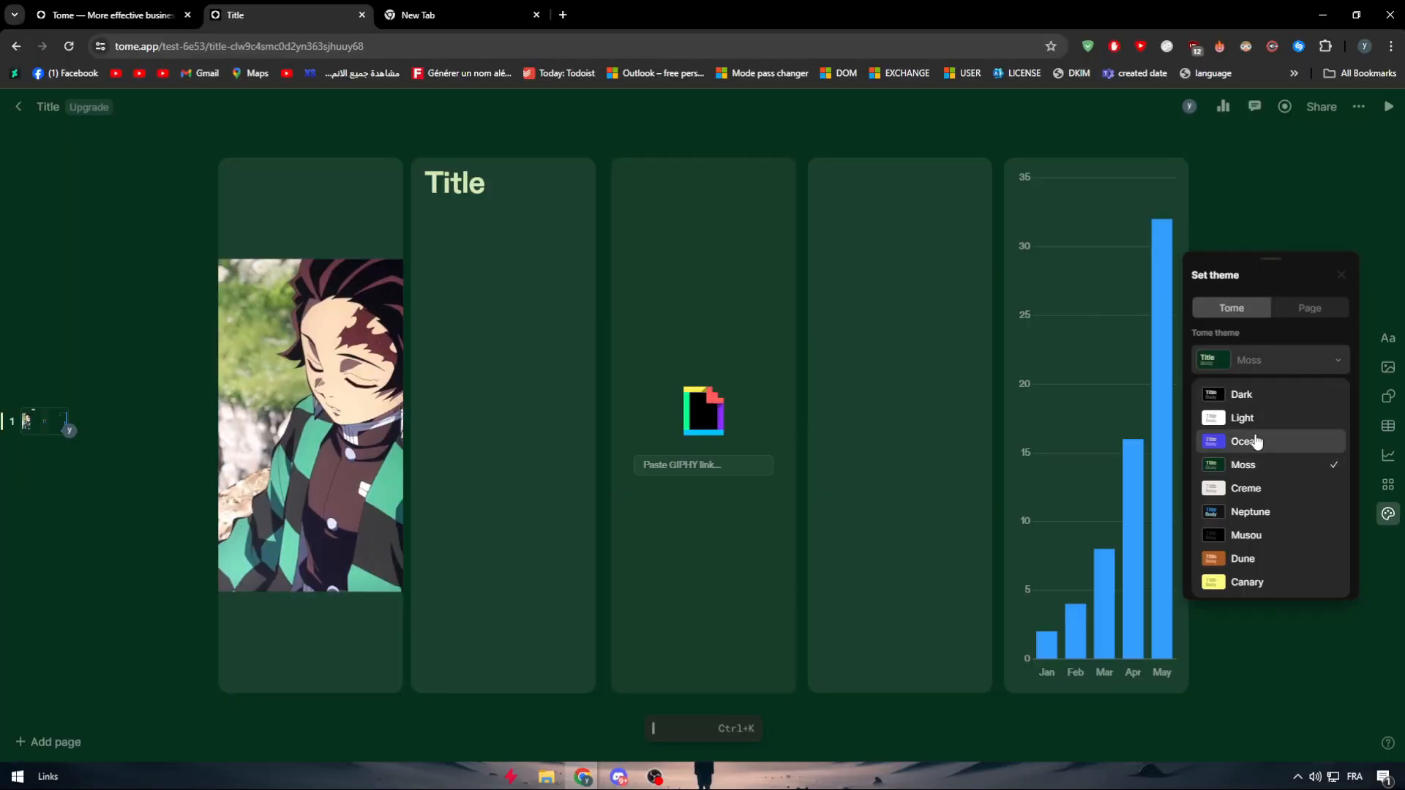
click(1244, 441)
Set the presentation's theme to Musou and close the theme settings.
click(1244, 356)
click(1244, 538)
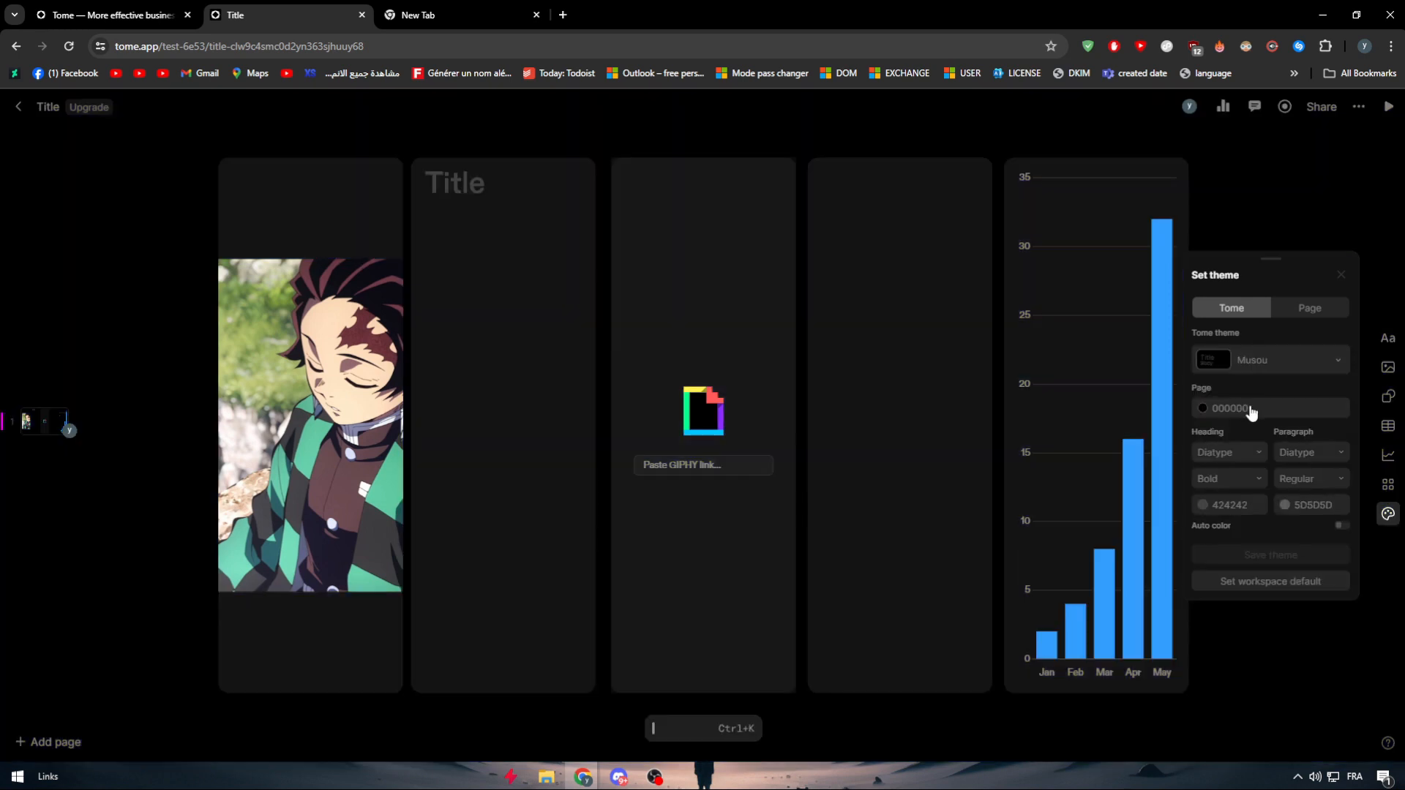
click(1252, 185)
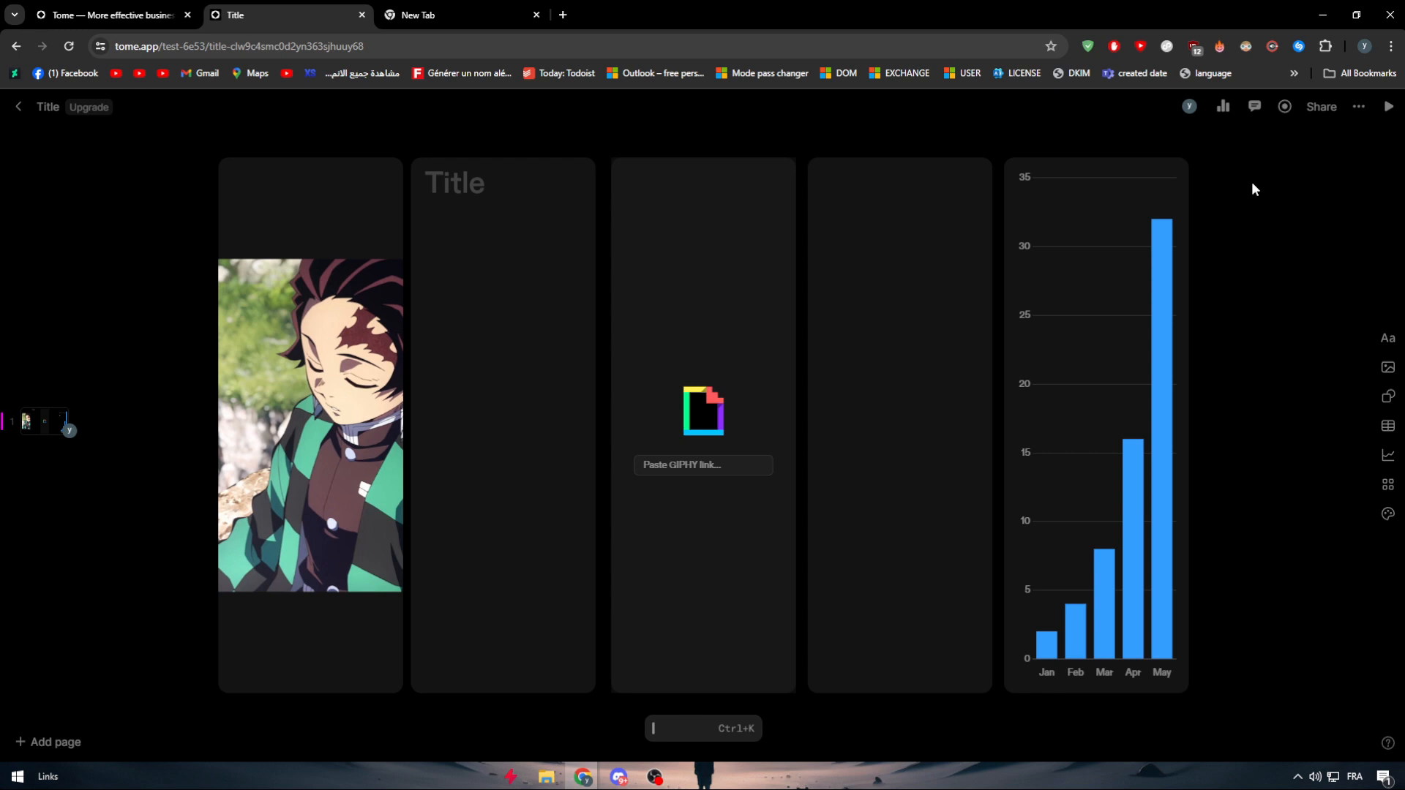
Select all the tiles on the page, and view the layout choices for a new page without adding one.
drag(101, 211, 1249, 666)
click(1249, 666)
drag(174, 168, 1173, 587)
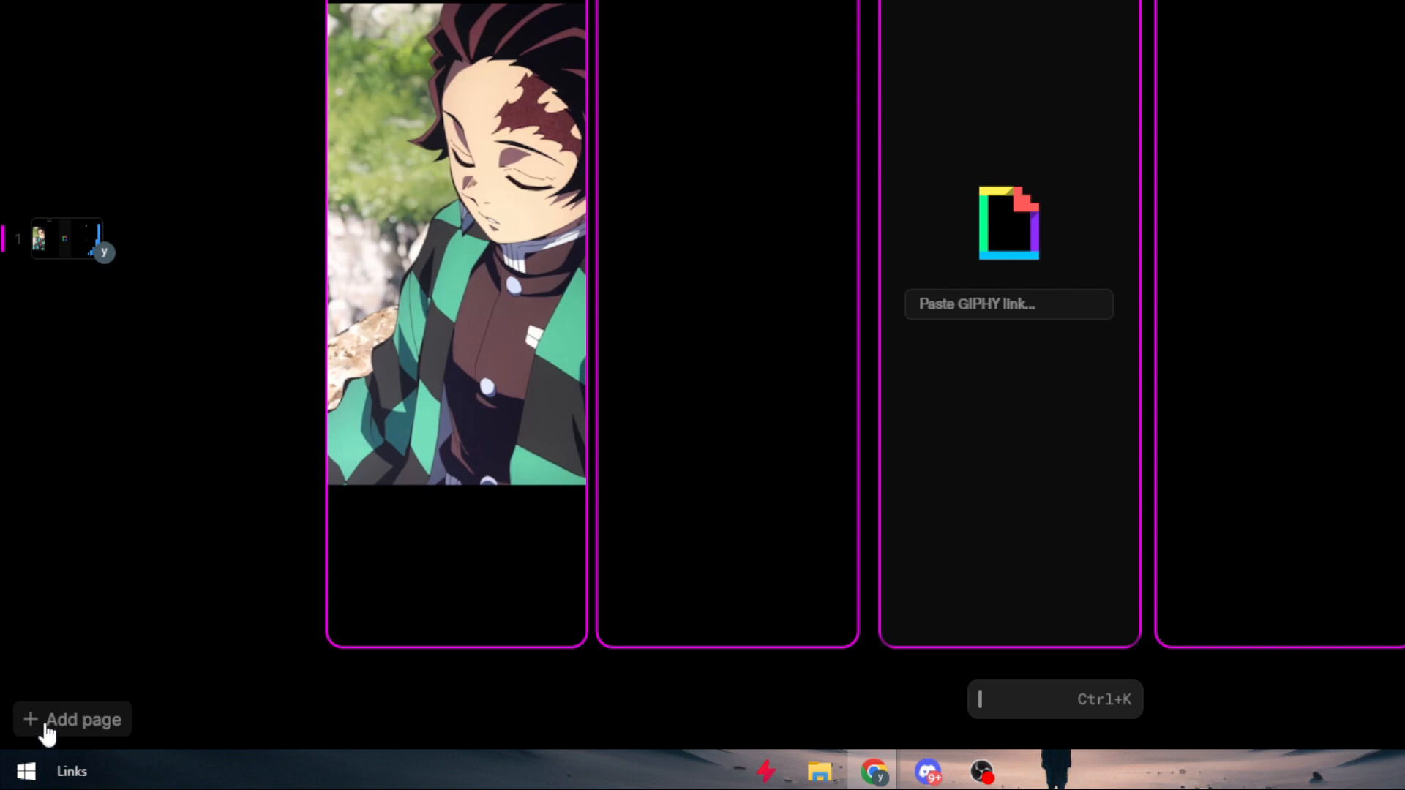
click(48, 729)
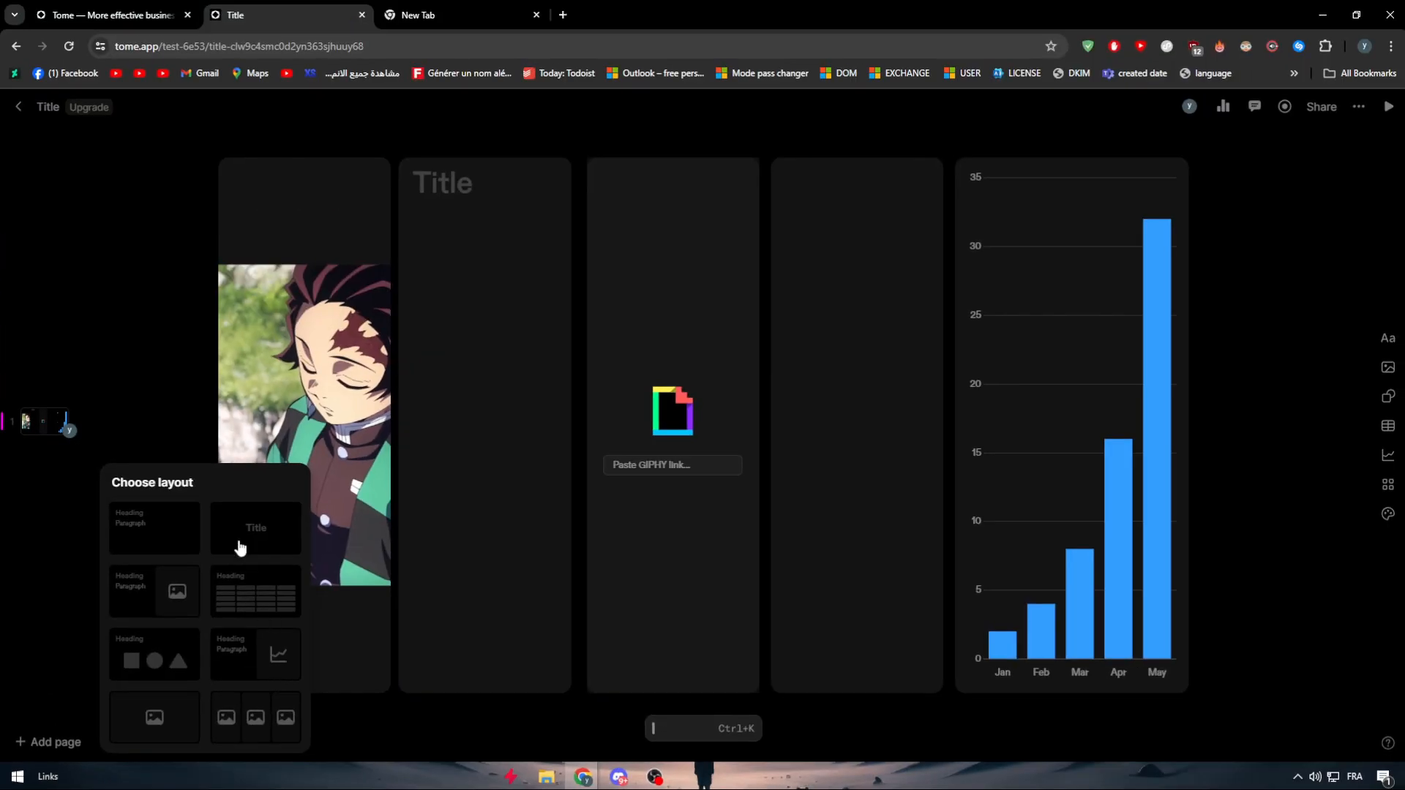
click(303, 225)
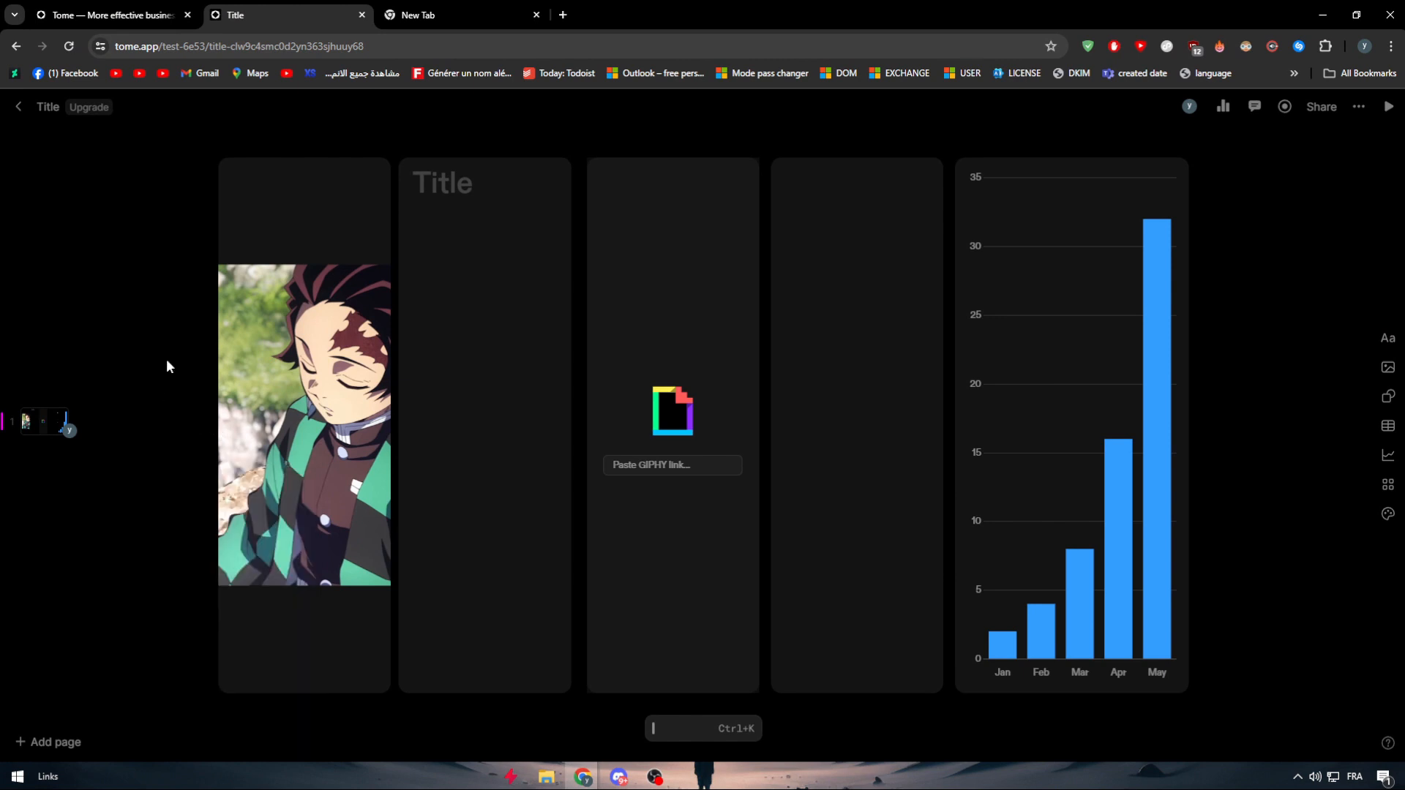